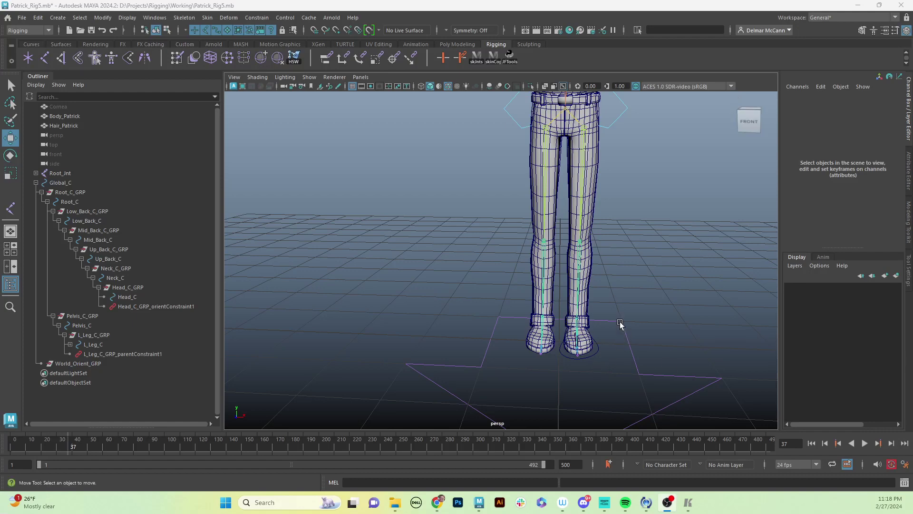
- Frame the legs in a low, level perspective view and activate the IK Handle Tool
{"action": "scroll", "coordinate": [632, 288], "scroll_direction": "up", "scroll_amount": 2}
{"action": "mouse_move", "coordinate": [631, 288]}
{"action": "left_mouse_down", "text": "alt"}
{"action": "mouse_move", "coordinate": [642, 277]}
{"action": "mouse_move", "coordinate": [625, 300]}
{"action": "mouse_move", "coordinate": [644, 309]}
{"action": "mouse_move", "coordinate": [644, 294]}
{"action": "left_mouse_up", "text": "alt"}
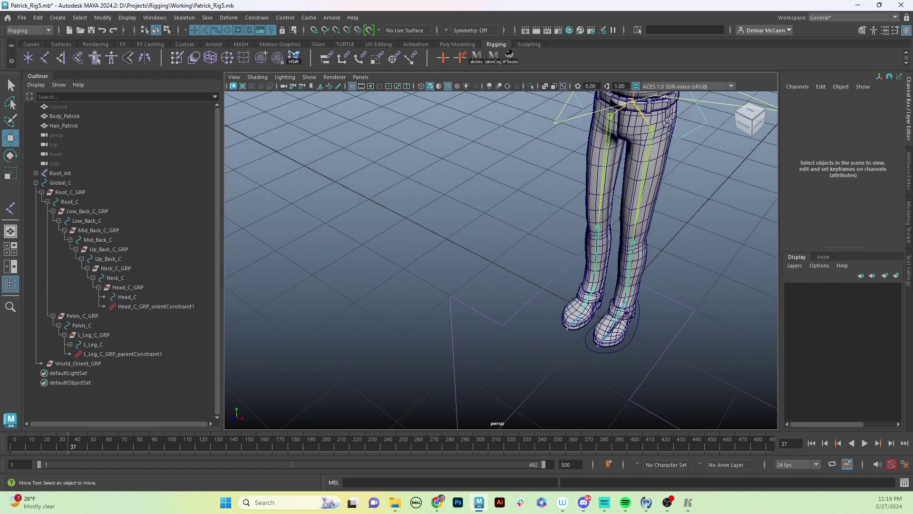
{"action": "key", "text": "alt+Tab"}
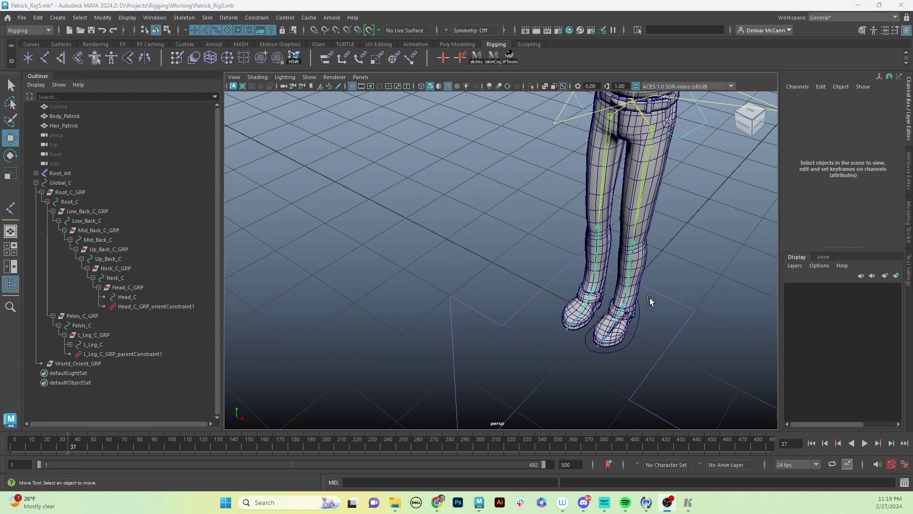
{"action": "mouse_move", "coordinate": [650, 301]}
{"action": "left_mouse_down", "text": "alt"}
{"action": "mouse_move", "coordinate": [655, 314]}
{"action": "mouse_move", "coordinate": [683, 300]}
{"action": "mouse_move", "coordinate": [662, 304]}
{"action": "mouse_move", "coordinate": [647, 290]}
{"action": "left_mouse_up", "text": "alt"}
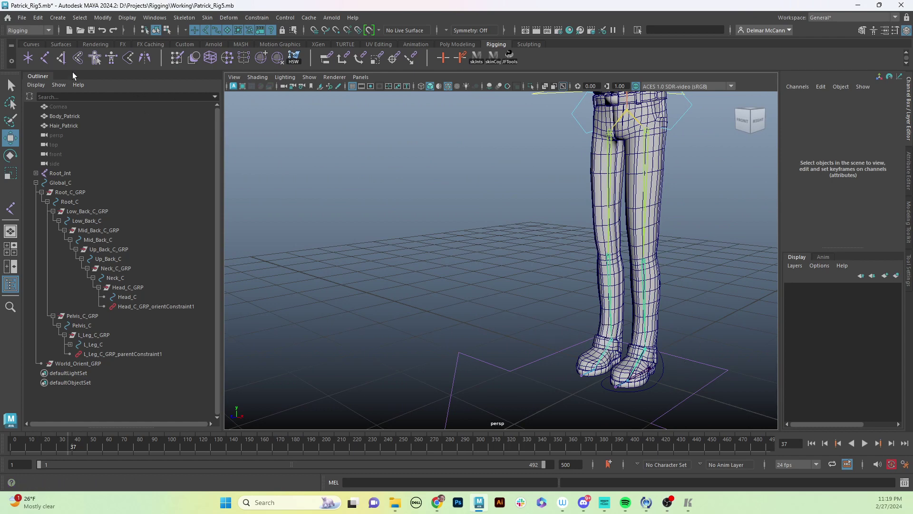
{"action": "left_click", "coordinate": [60, 57]}
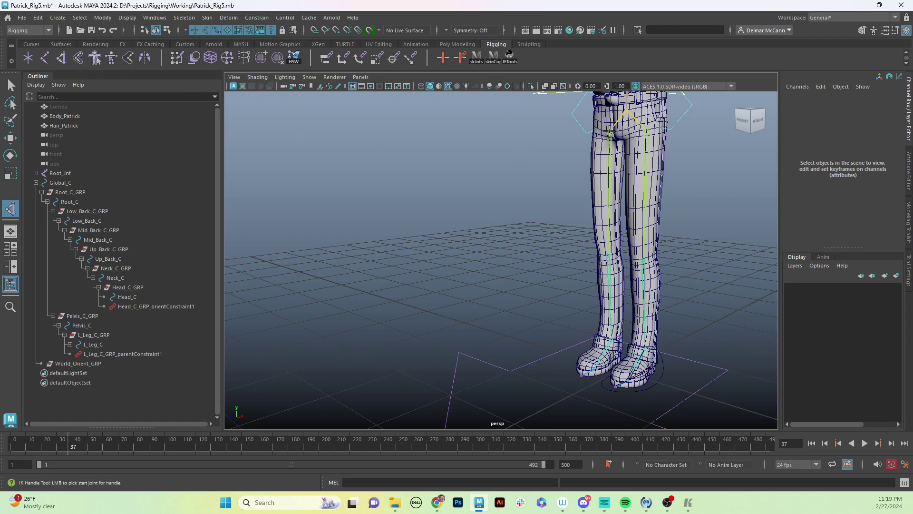
- Create an IK handle from R_Hip_Jnt to the right ankle and name it Rik_Ankle
{"action": "left_click", "coordinate": [610, 129]}
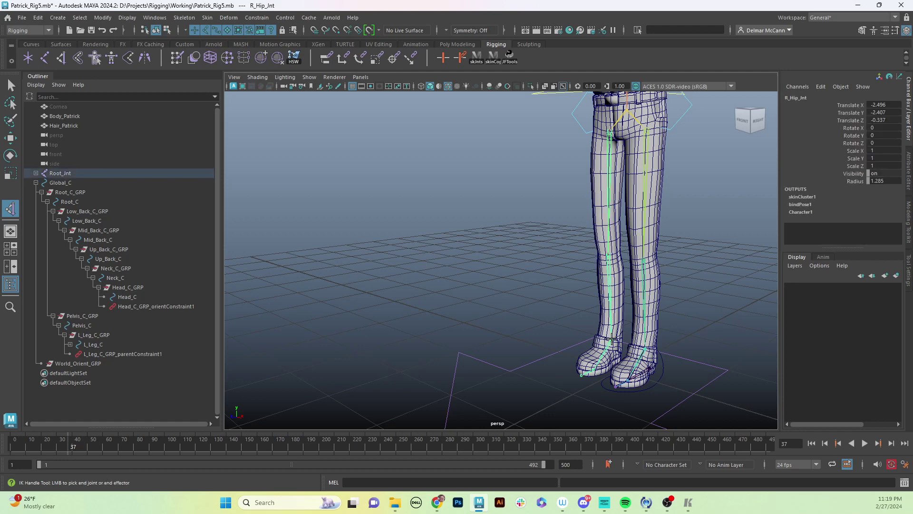
{"action": "left_click", "coordinate": [611, 340]}
{"action": "key", "text": "w"}
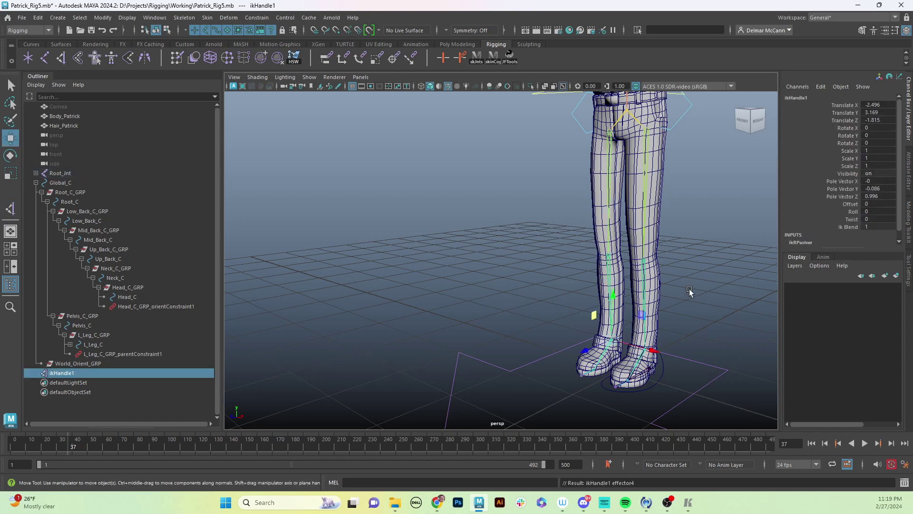
{"action": "double_click", "coordinate": [807, 98]}
{"action": "type", "text": "Rik Ank"}
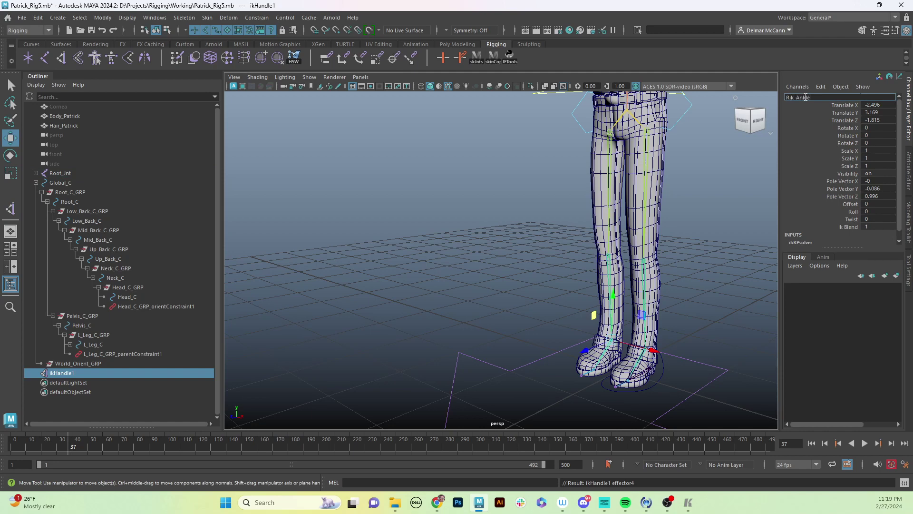
{"action": "key", "text": "Return"}
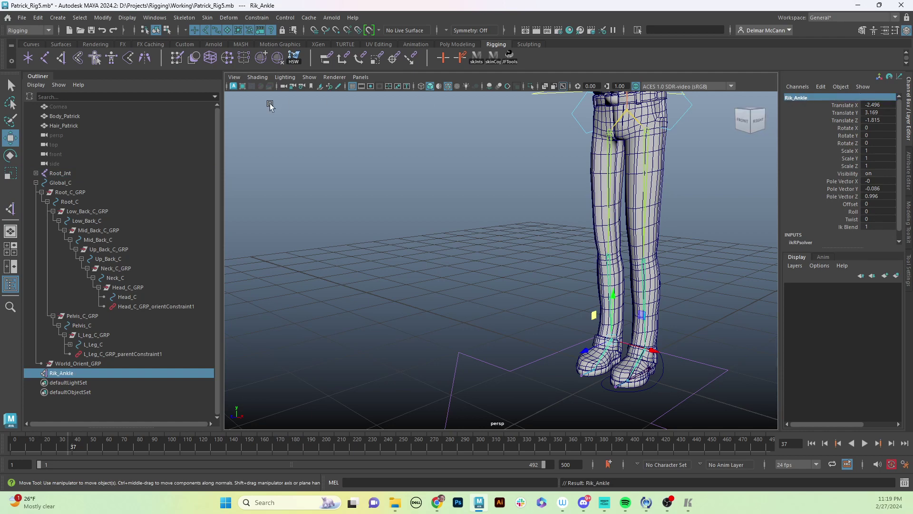
- Create an IK handle from the right ankle to the ball joint and name it Rik_Ball
{"action": "left_click", "coordinate": [62, 59]}
{"action": "scroll", "coordinate": [687, 345], "scroll_direction": "up", "scroll_amount": 5}
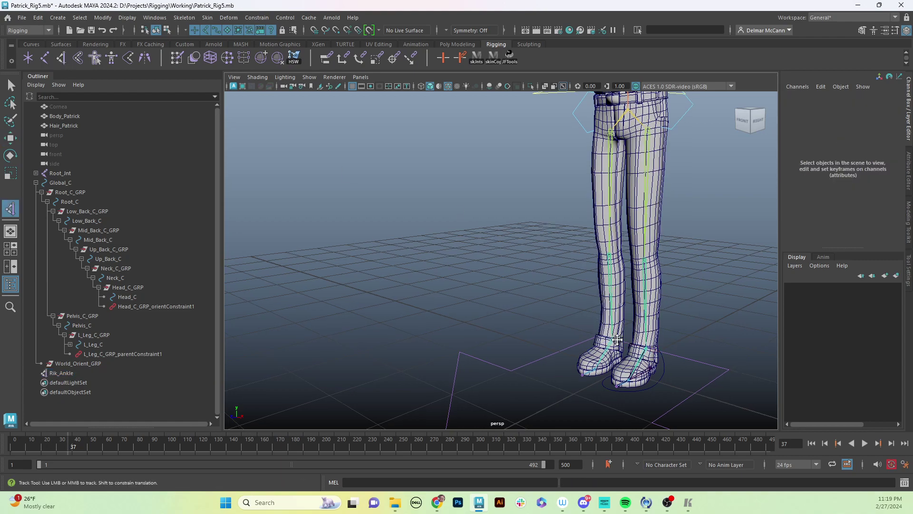
{"action": "left_click_drag", "start_coordinate": [687, 346], "coordinate": [669, 341], "text": "alt"}
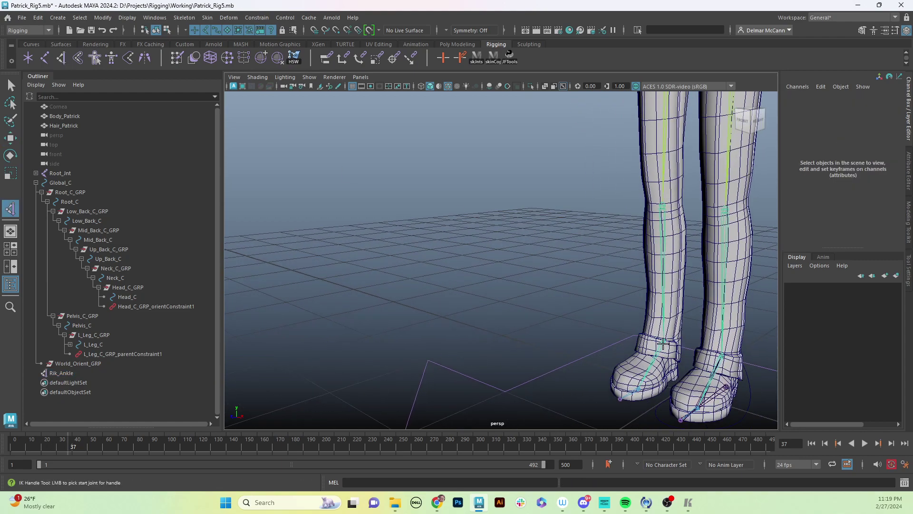
{"action": "left_click", "coordinate": [663, 340]}
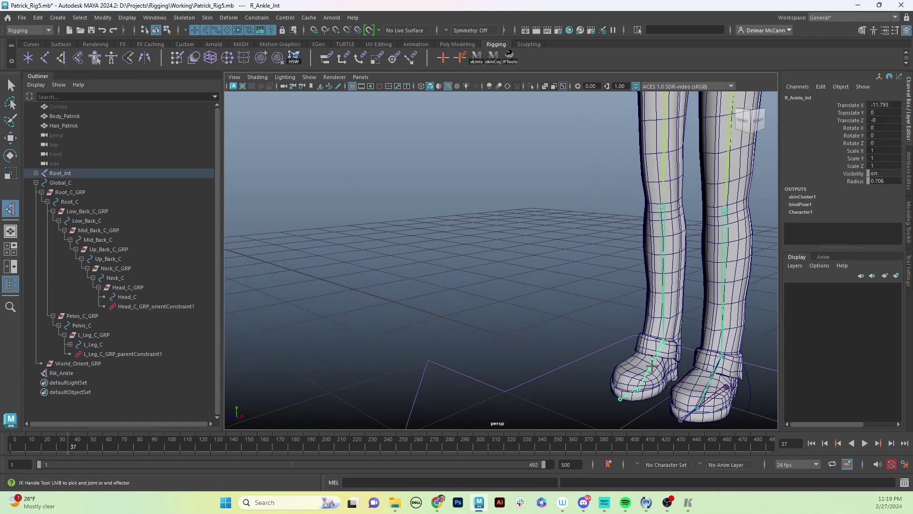
{"action": "left_click", "coordinate": [637, 389]}
{"action": "left_click", "coordinate": [810, 97]}
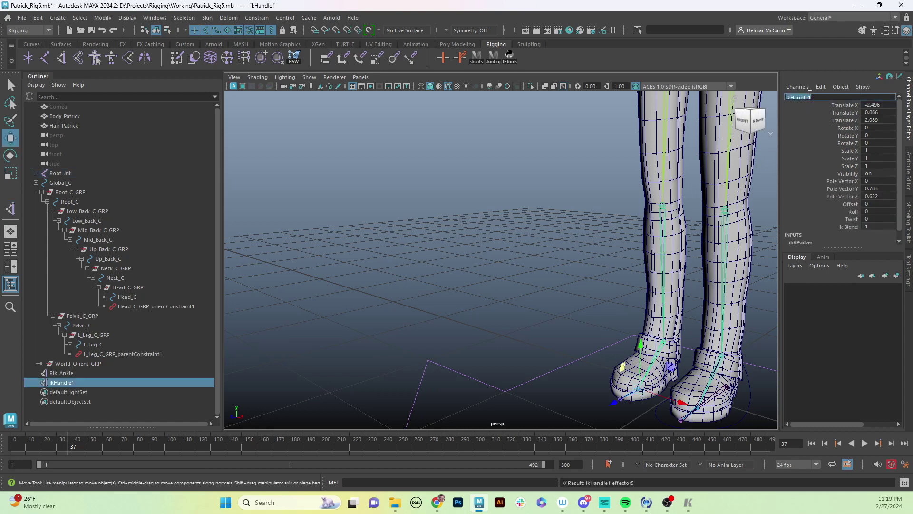
{"action": "type", "text": "Rik_Ball"}
{"action": "key", "text": "Return"}
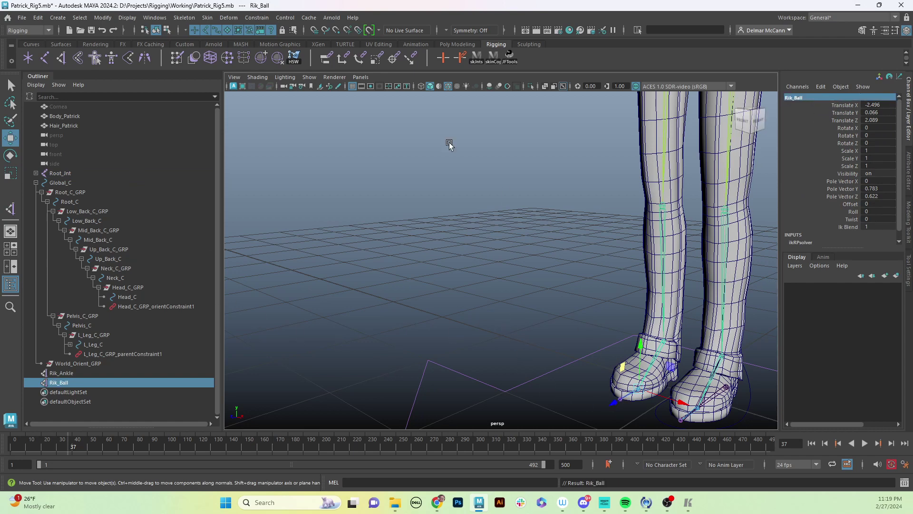
{"action": "left_click", "coordinate": [62, 62]}
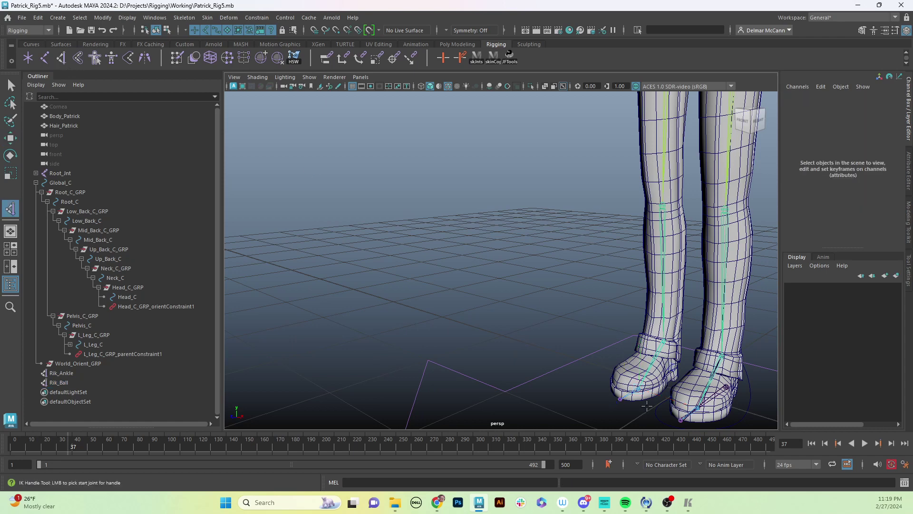
- Create an IK handle from the right ball joint to the toe joint
{"action": "left_click", "coordinate": [630, 395]}
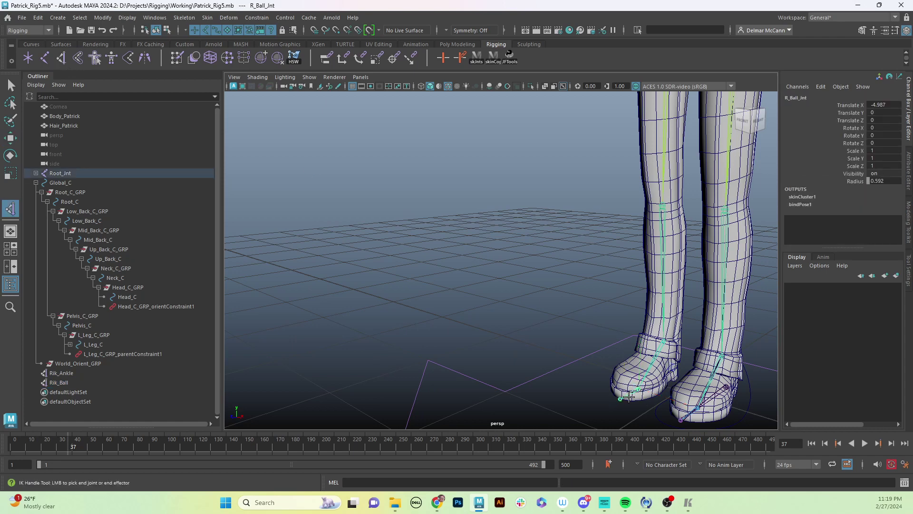
{"action": "left_click", "coordinate": [621, 399]}
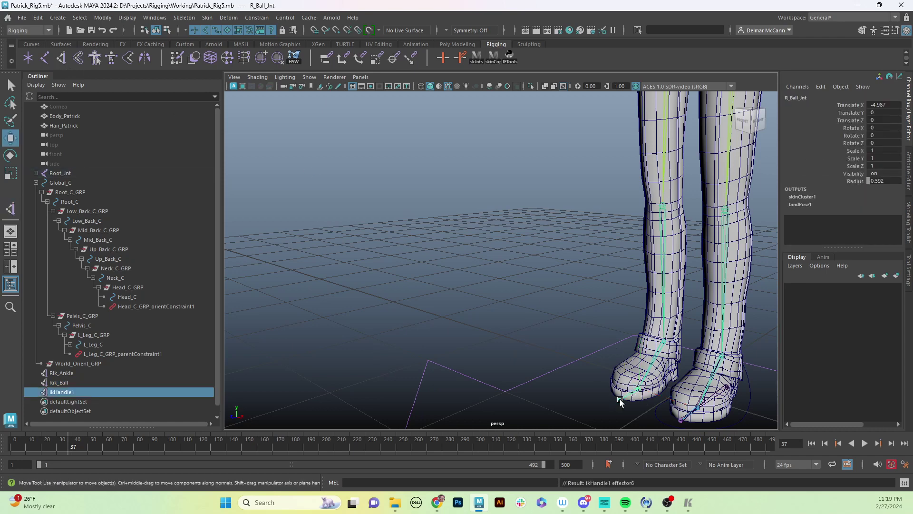
{"action": "key", "text": "w"}
{"action": "double_click", "coordinate": [804, 98]}
{"action": "type", "text": "R"}
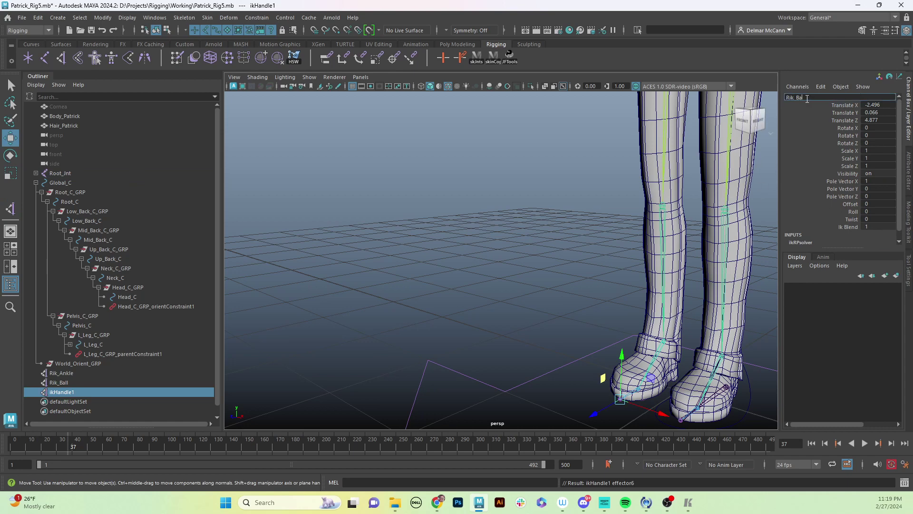
{"action": "key", "text": "Return"}
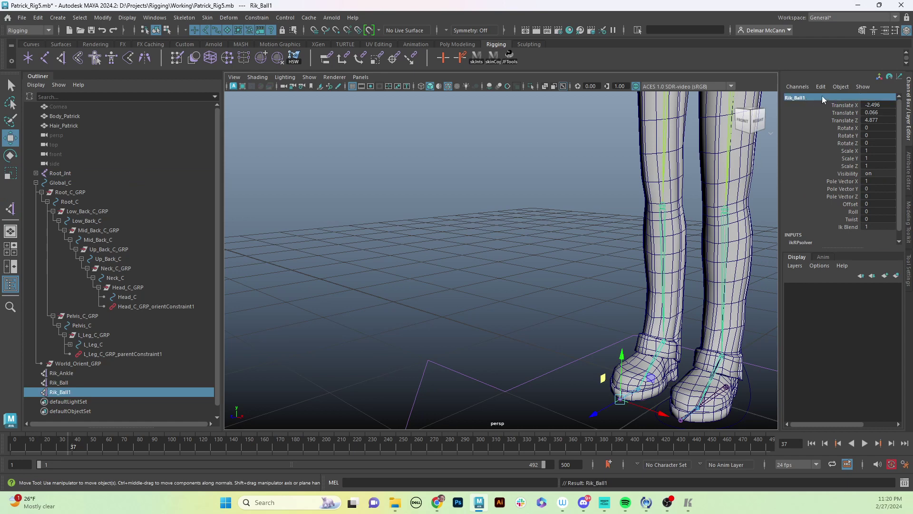
- Correct the handle's name from Rik_Ball1 to Rik_Toe and view the feet from the front
{"action": "double_click", "coordinate": [821, 96]}
{"action": "left_click", "coordinate": [822, 96]}
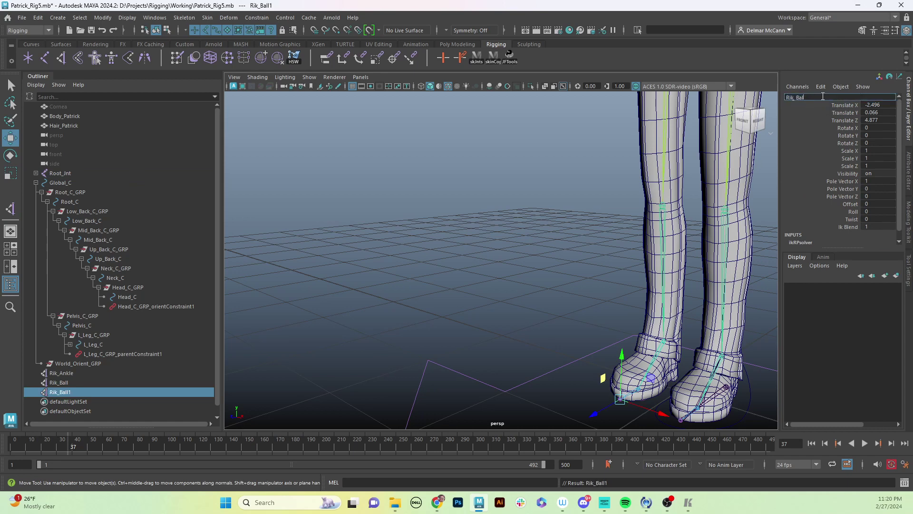
{"action": "type", "text": "Toe"}
{"action": "key", "text": "Return"}
{"action": "middle_click_drag", "start_coordinate": [614, 287], "coordinate": [611, 313], "text": "alt"}
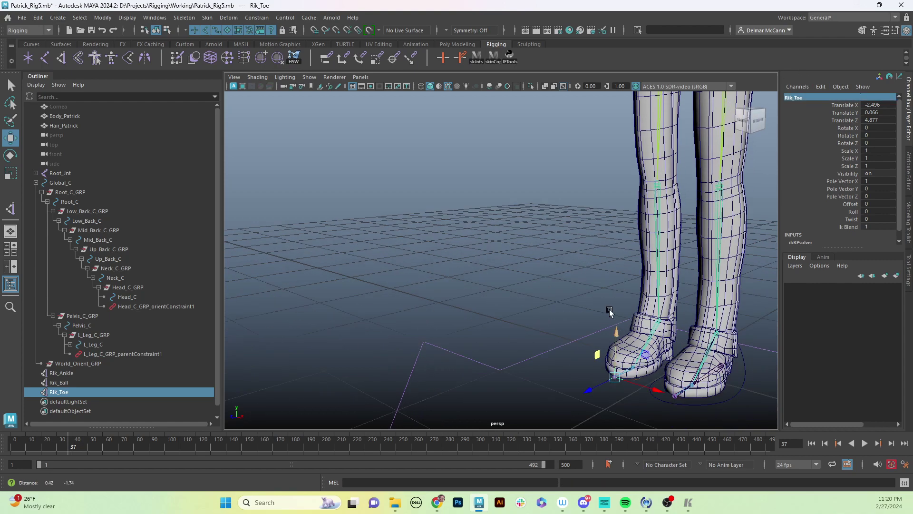
{"action": "left_click_drag", "start_coordinate": [611, 312], "coordinate": [603, 282], "text": "alt"}
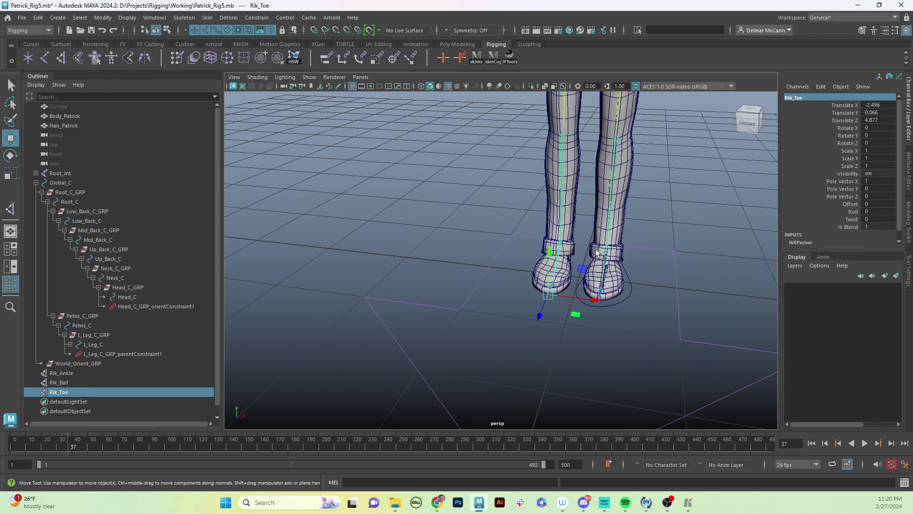
- Test the left foot control by sliding it along X, then undo the move
{"action": "left_click", "coordinate": [629, 285]}
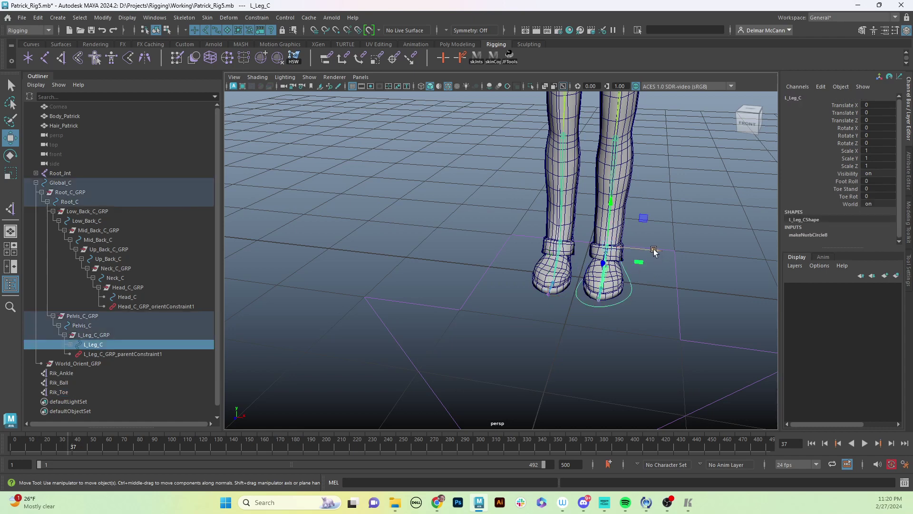
{"action": "left_click_drag", "start_coordinate": [658, 251], "coordinate": [716, 253]}
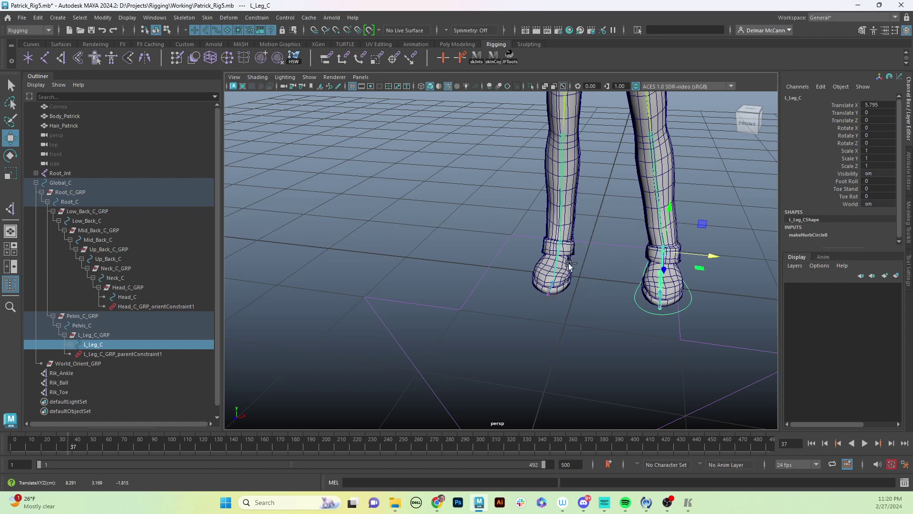
{"action": "key", "text": "ctrl+z"}
{"action": "left_click_drag", "start_coordinate": [633, 288], "coordinate": [659, 291], "text": "alt"}
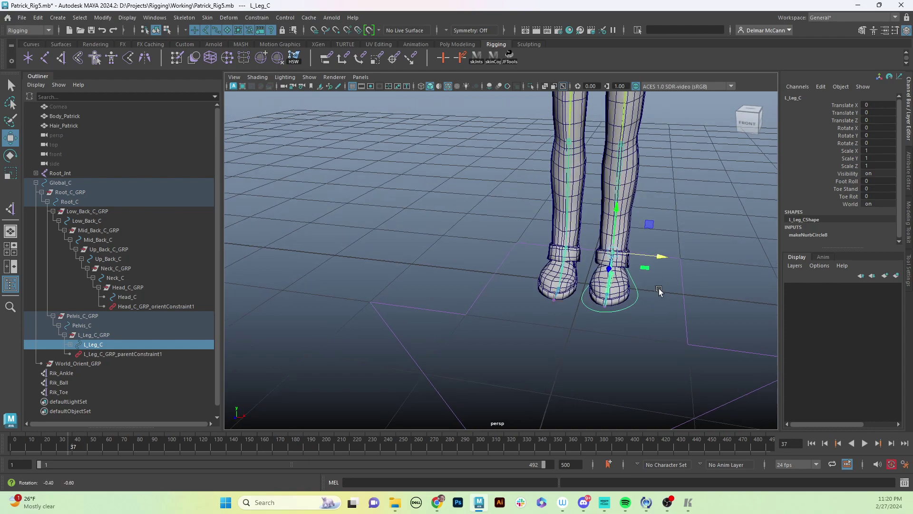
{"action": "right_click_drag", "start_coordinate": [659, 291], "coordinate": [530, 308], "text": "alt"}
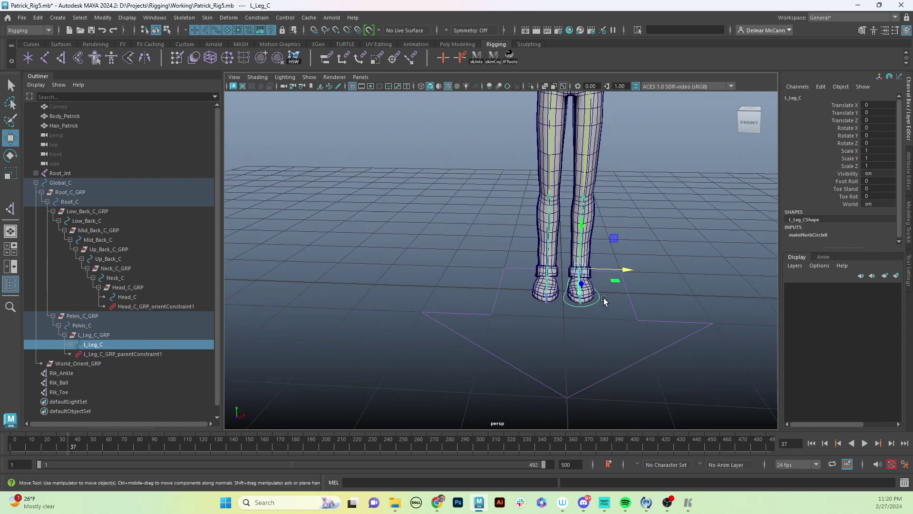
- Duplicate L_Leg_C_GRP to create L_Leg_C_GRP1
{"action": "left_click", "coordinate": [105, 336]}
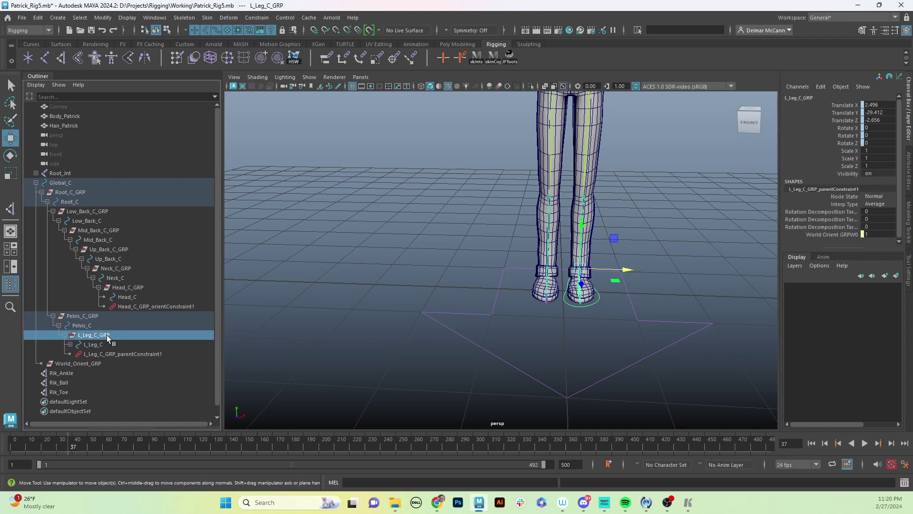
{"action": "left_click", "coordinate": [592, 314]}
{"action": "left_click", "coordinate": [576, 305]}
{"action": "key", "text": "ctrl+d"}
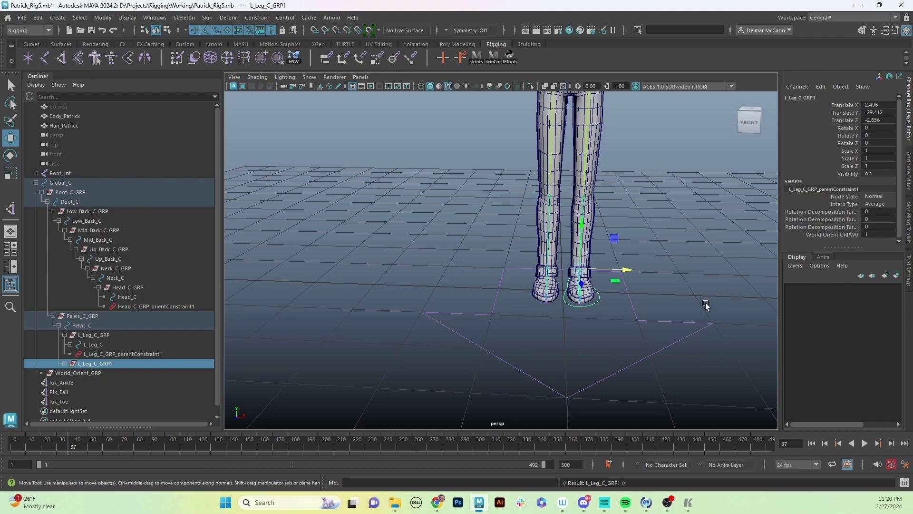
{"action": "scroll", "coordinate": [685, 292], "scroll_direction": "up", "scroll_amount": 1}
{"action": "scroll", "coordinate": [698, 286], "scroll_direction": "down", "scroll_amount": 3}
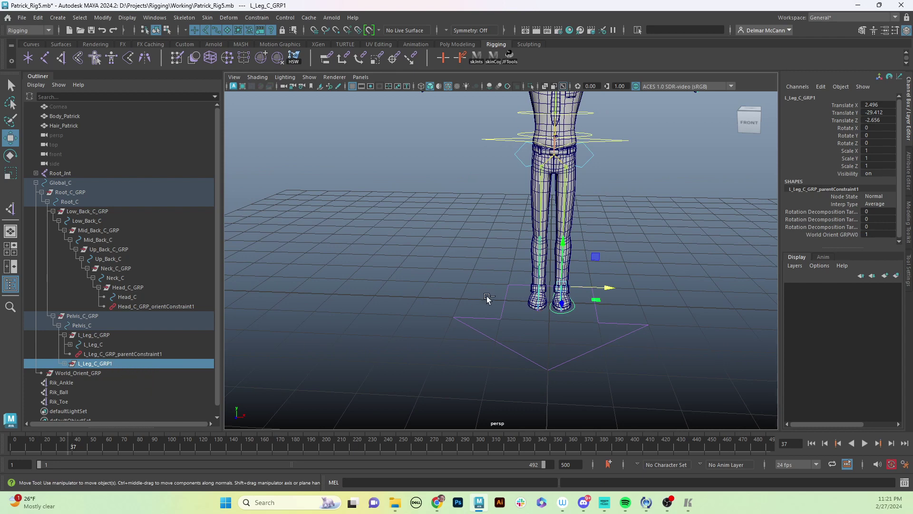
- Group the duplicated leg control group into a new group1, viewing the legs from the front
{"action": "key", "text": "ctrl+g"}
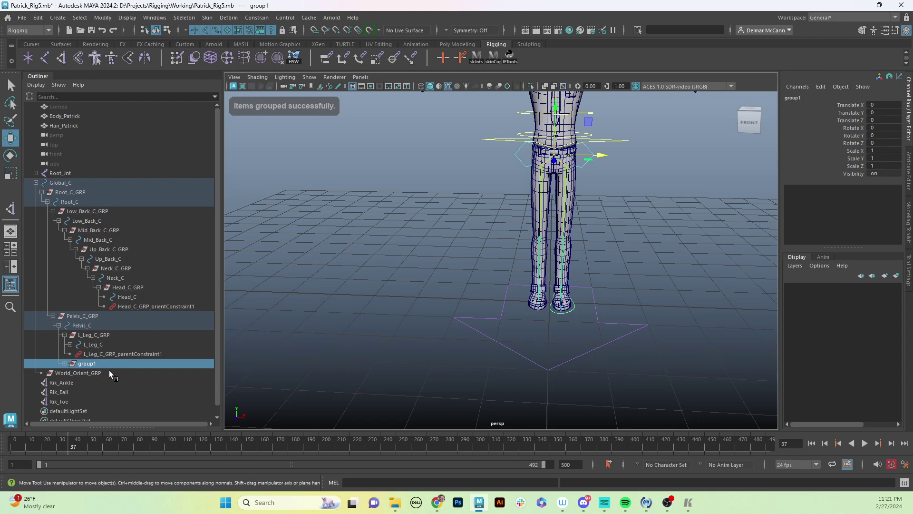
{"action": "scroll", "coordinate": [571, 181], "scroll_direction": "down", "scroll_amount": 3}
{"action": "scroll", "coordinate": [665, 199], "scroll_direction": "up", "scroll_amount": 5}
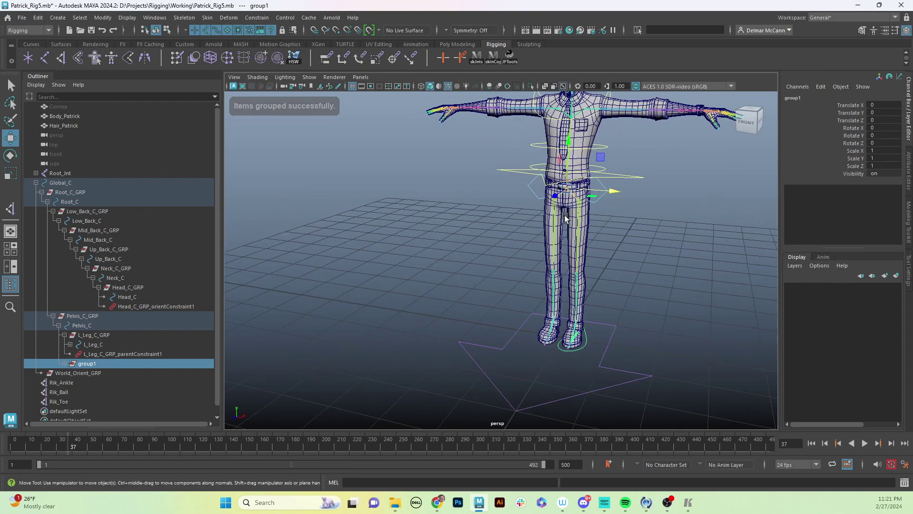
{"action": "left_click_drag", "start_coordinate": [669, 201], "coordinate": [600, 190], "text": "alt"}
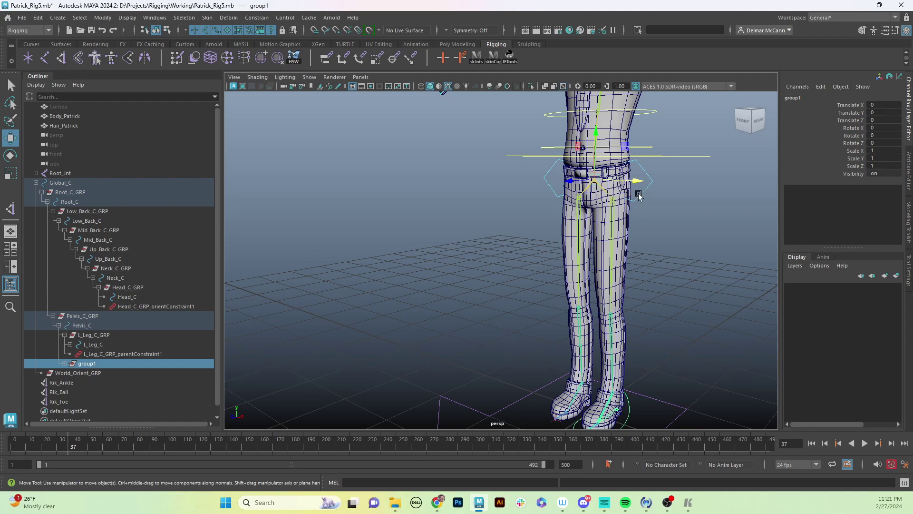
{"action": "left_click_drag", "start_coordinate": [601, 205], "coordinate": [627, 194], "text": "alt"}
- Rename group1 to R_Leg_Orient_GRP
{"action": "left_click", "coordinate": [801, 98]}
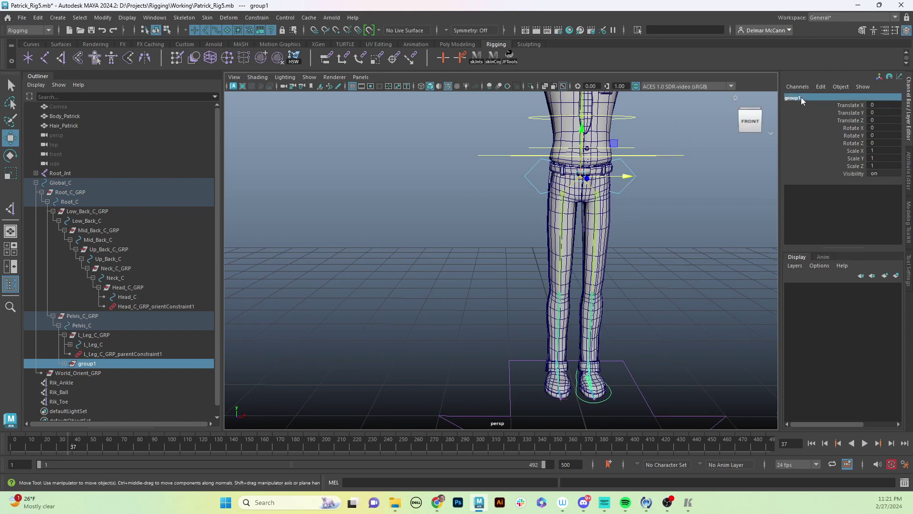
{"action": "type", "text": "R"}
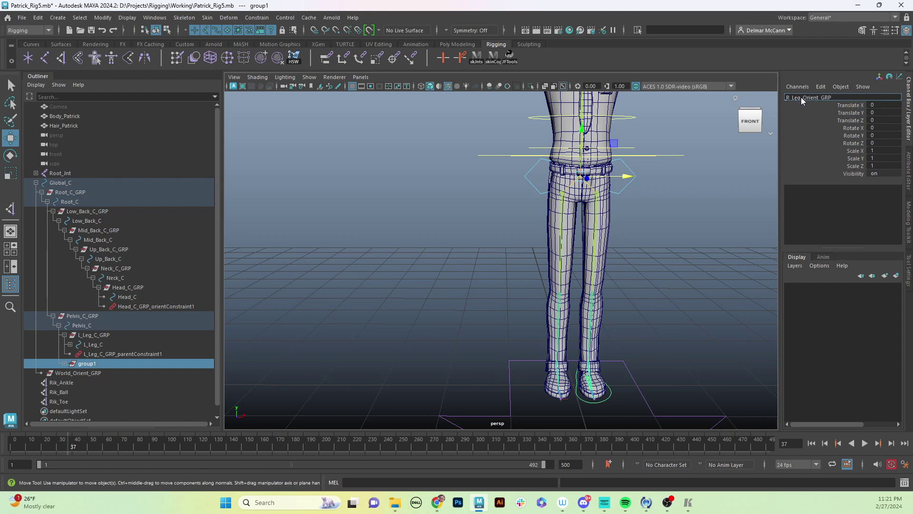
{"action": "type", "text": "_Leg_Orient_GRP"}
{"action": "key", "text": "Return"}
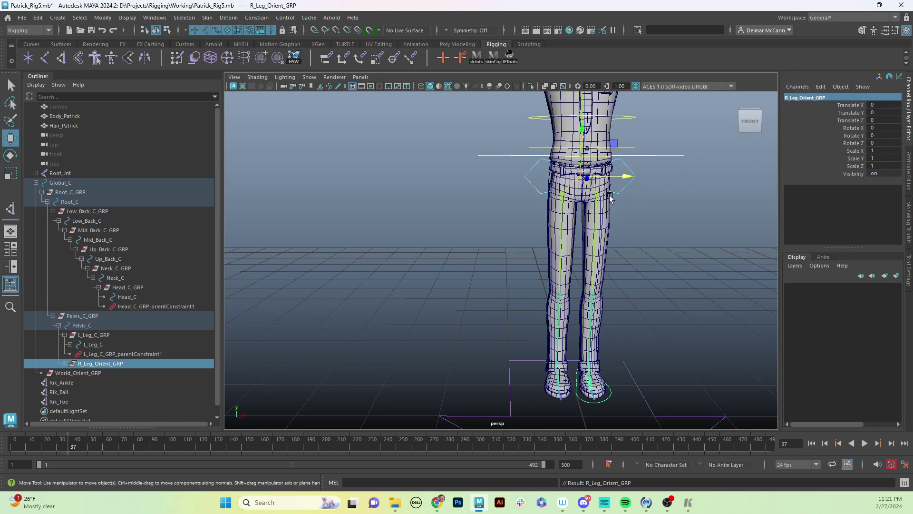
{"action": "scroll", "coordinate": [589, 186], "scroll_direction": "up", "scroll_amount": 2}
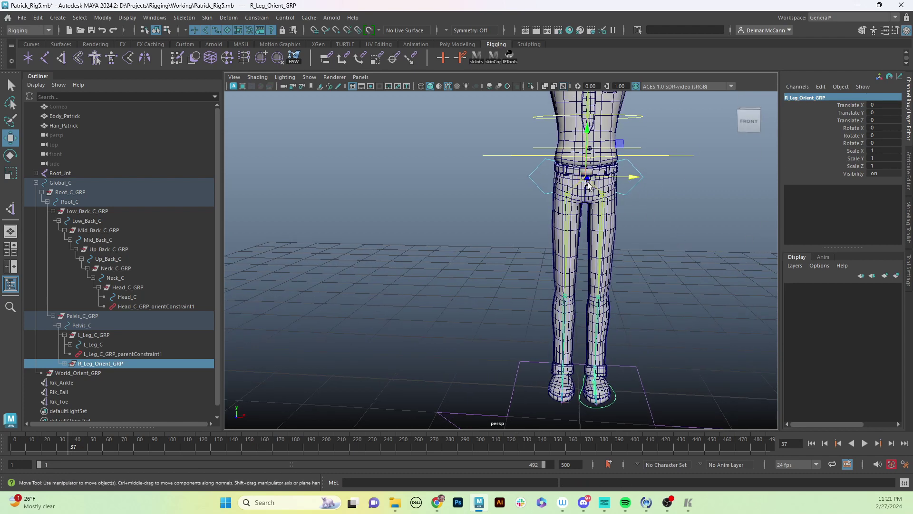
{"action": "scroll", "coordinate": [600, 209], "scroll_direction": "up", "scroll_amount": 4}
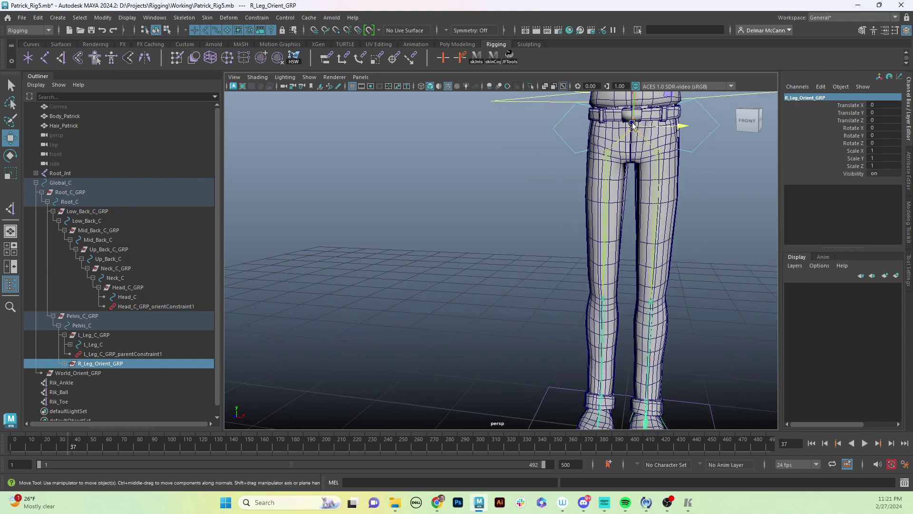
{"action": "middle_click_drag", "start_coordinate": [631, 179], "coordinate": [625, 207], "text": "alt"}
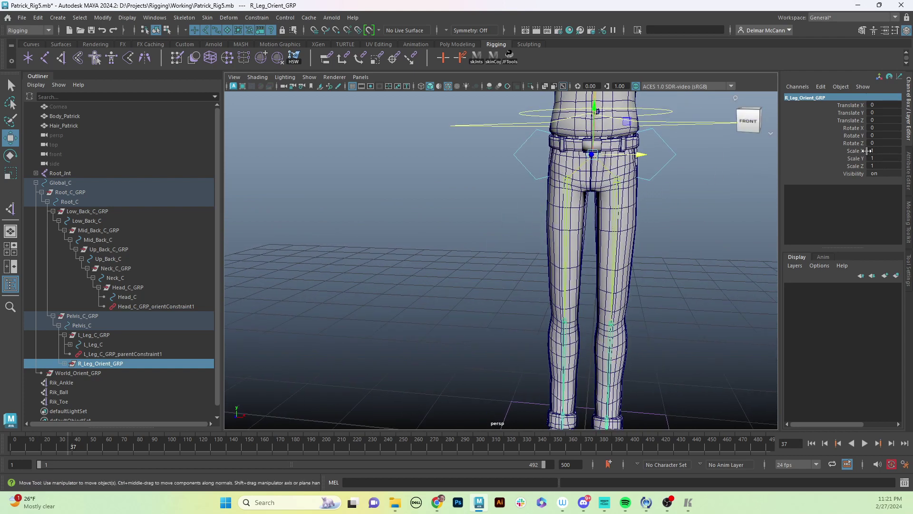
- Set R_Leg_Orient_GRP's Scale X to -1 and inspect the mirrored foot control
{"action": "double_click", "coordinate": [885, 151]}
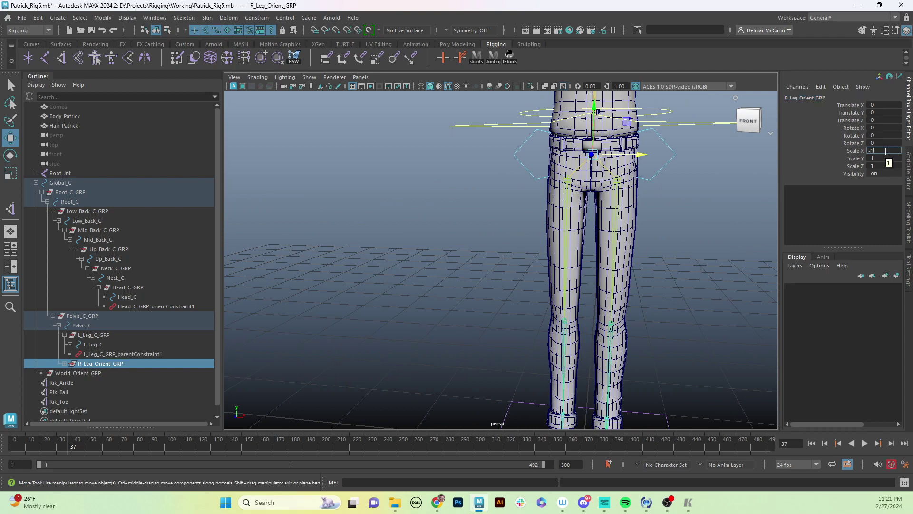
{"action": "type", "text": "-1"}
{"action": "key", "text": "Return"}
{"action": "left_click_drag", "start_coordinate": [675, 266], "coordinate": [633, 260], "text": "alt"}
{"action": "scroll", "coordinate": [620, 249], "scroll_direction": "down", "scroll_amount": 5}
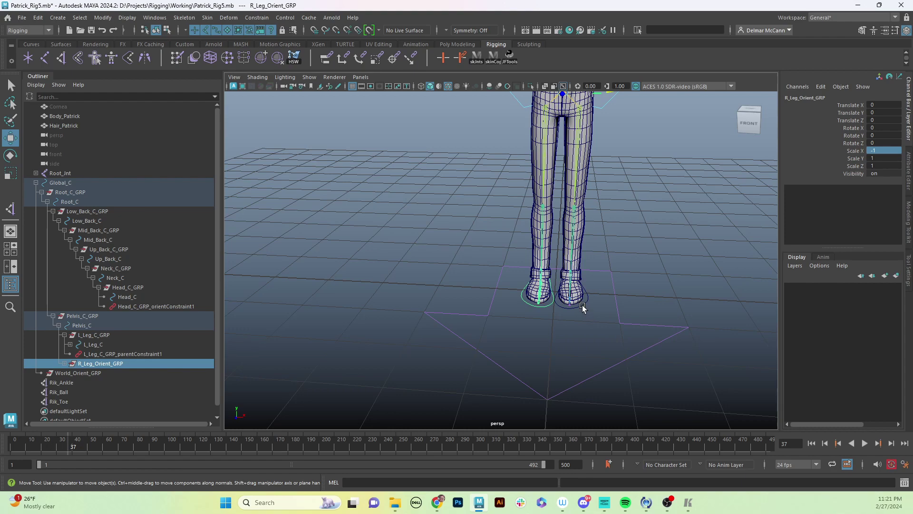
{"action": "left_click_drag", "start_coordinate": [483, 300], "coordinate": [544, 286], "text": "alt"}
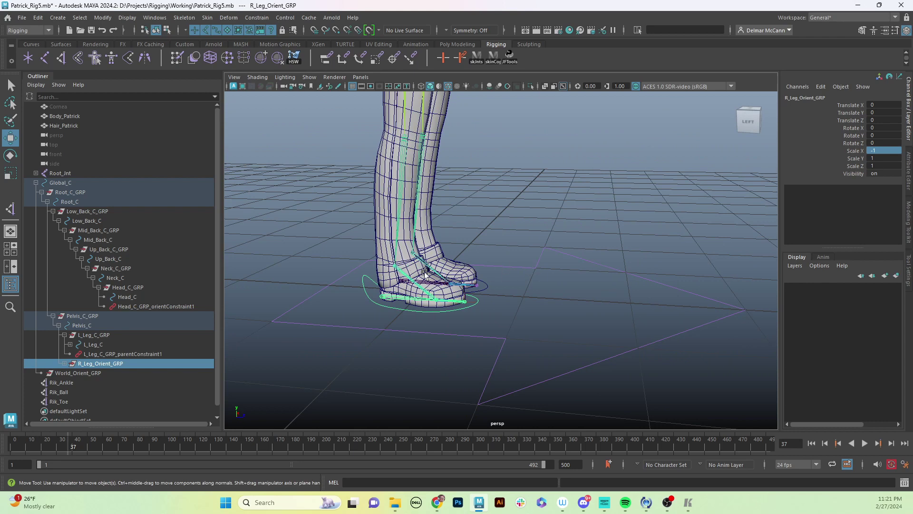
- Delete Lik_Ankle, Lik_Ball and Lik_Toe from R_Leg_Orient_GRP, then select L_Leg_C_GRP1
{"action": "left_click", "coordinate": [65, 363]}
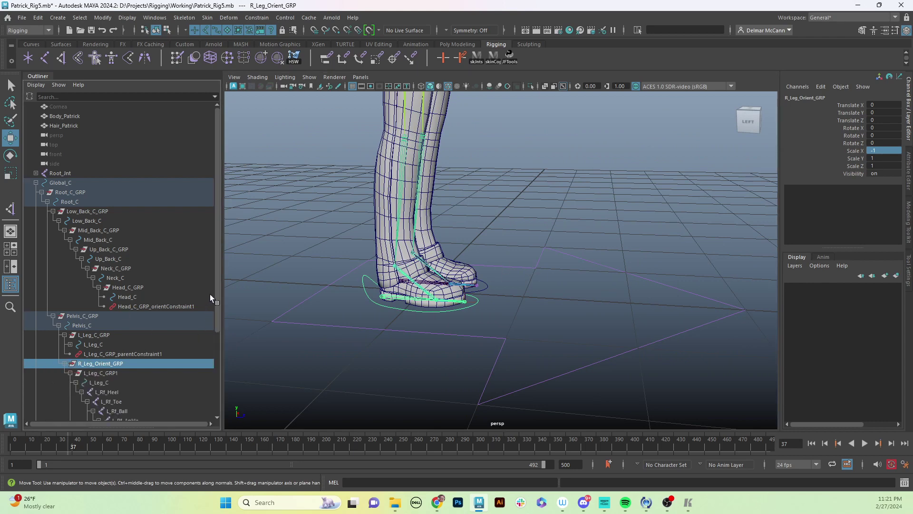
{"action": "left_click_drag", "start_coordinate": [219, 291], "coordinate": [225, 376]}
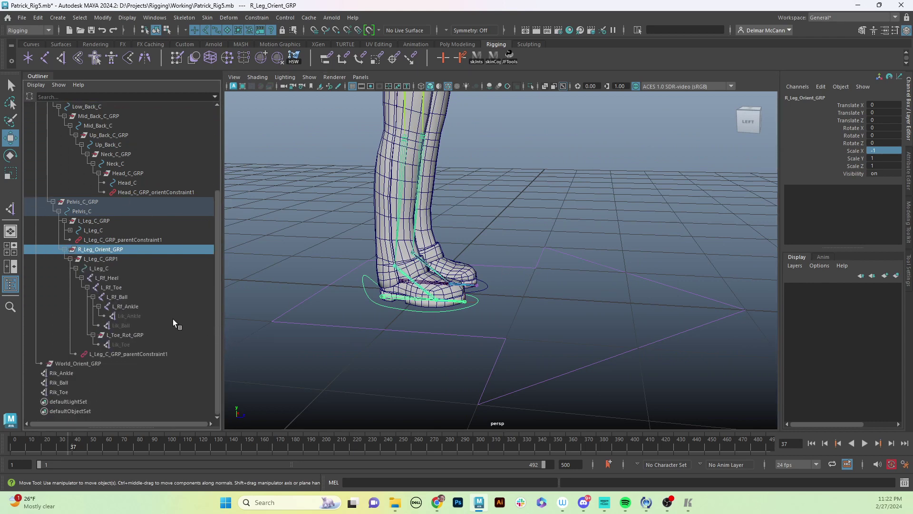
{"action": "left_click", "coordinate": [130, 314]}
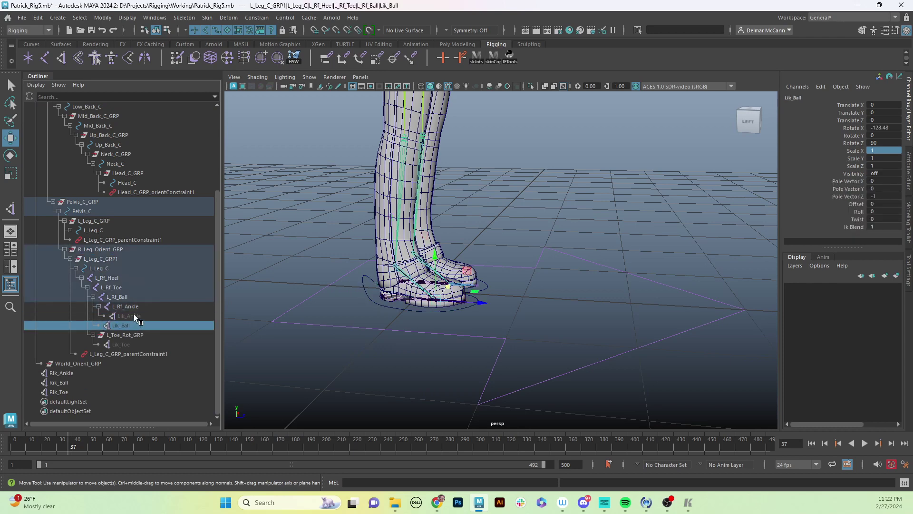
{"action": "mouse_move", "coordinate": [130, 324]}
{"action": "left_mouse_down"}
{"action": "mouse_move", "coordinate": [133, 316]}
{"action": "mouse_move", "coordinate": [129, 324]}
{"action": "left_mouse_up"}
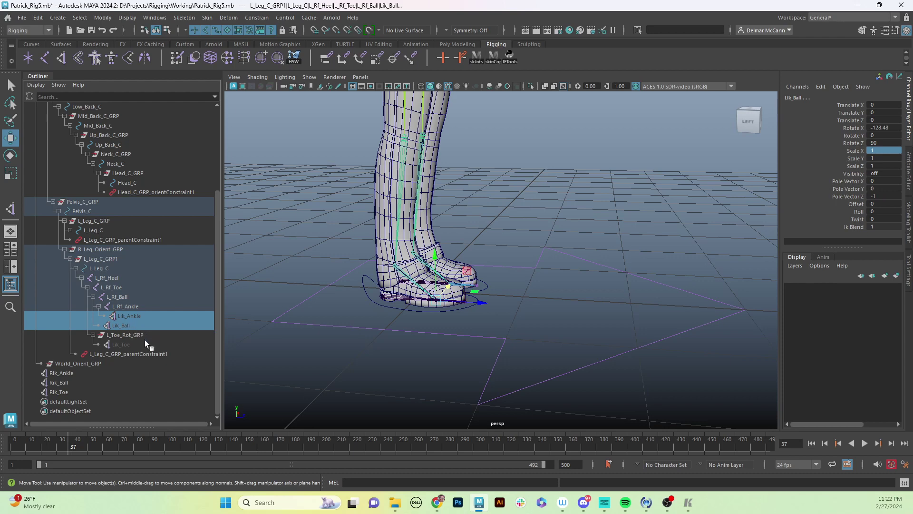
{"action": "left_click", "coordinate": [131, 345], "text": "ctrl"}
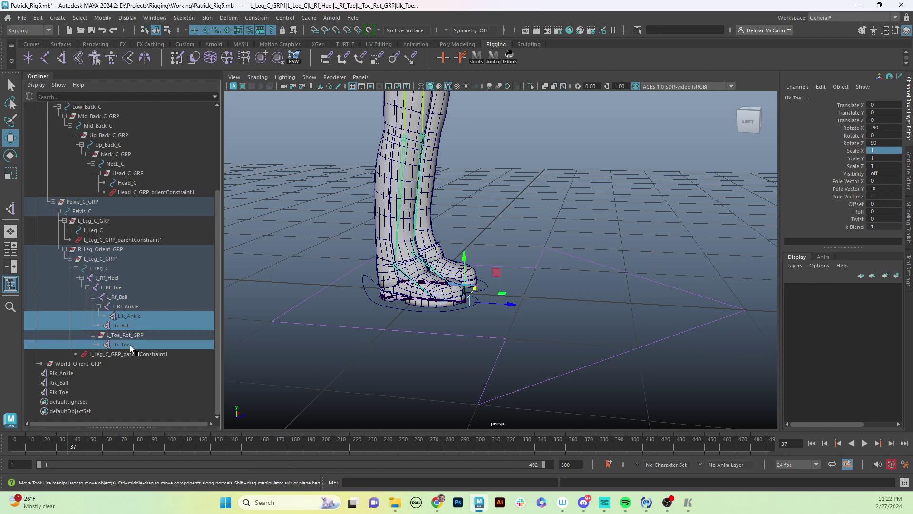
{"action": "key", "text": "Delete"}
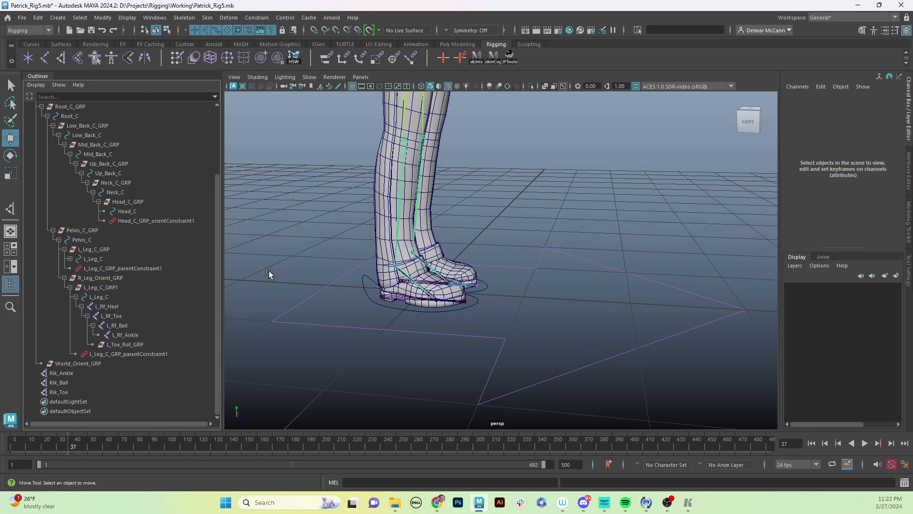
{"action": "left_click", "coordinate": [107, 287]}
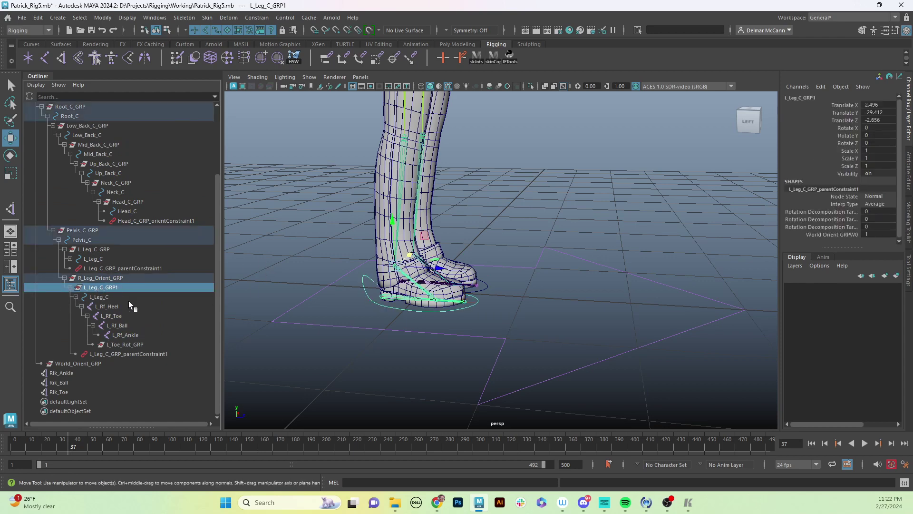
{"action": "left_click", "coordinate": [102, 18]}
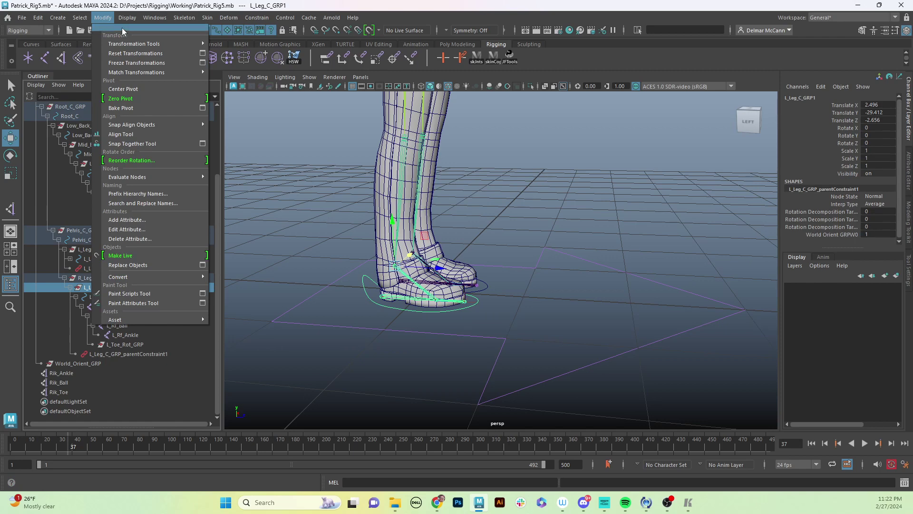
- Use Search and Replace Names to replace L_ with R_ across the selected hierarchy
{"action": "mouse_move", "coordinate": [154, 44]}
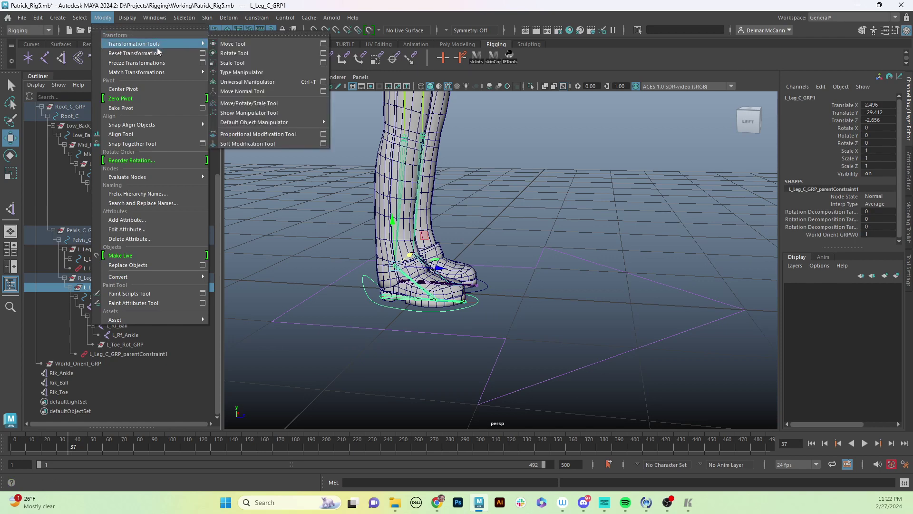
{"action": "left_click", "coordinate": [158, 203]}
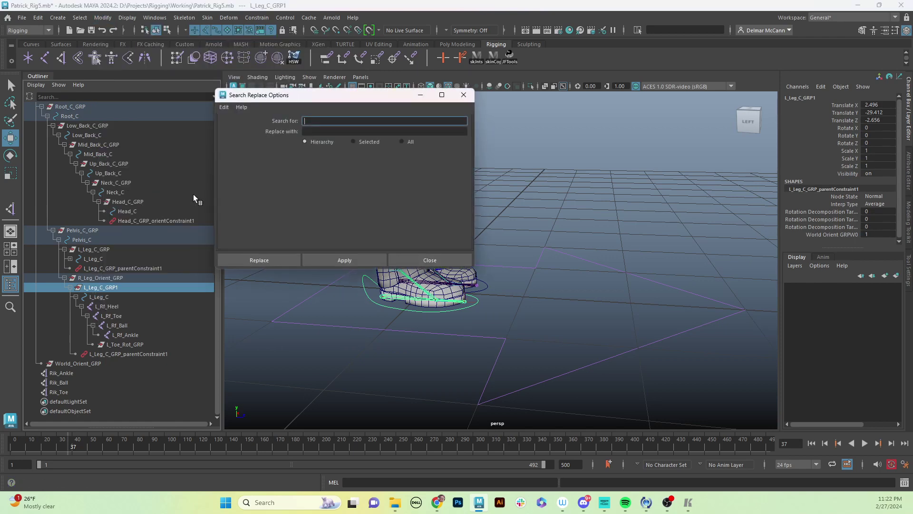
{"action": "left_click", "coordinate": [314, 134]}
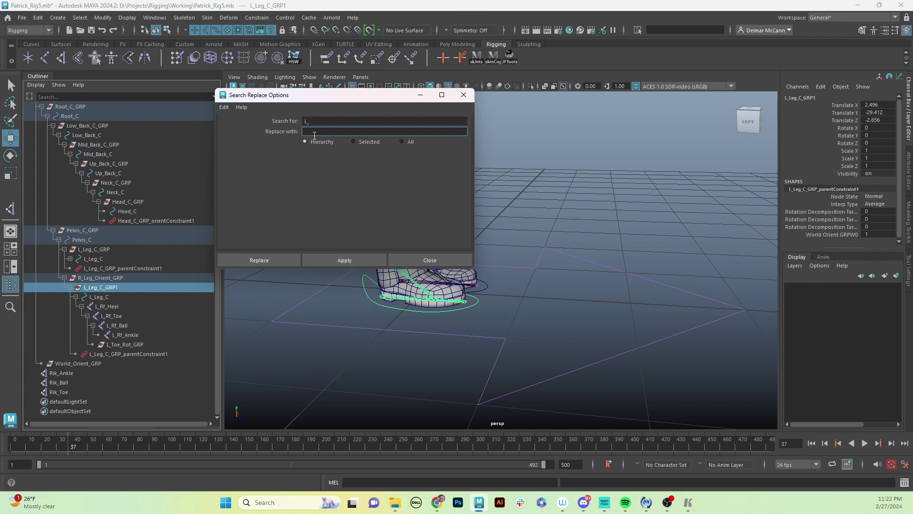
{"action": "type", "text": "R_"}
{"action": "left_click", "coordinate": [347, 261]}
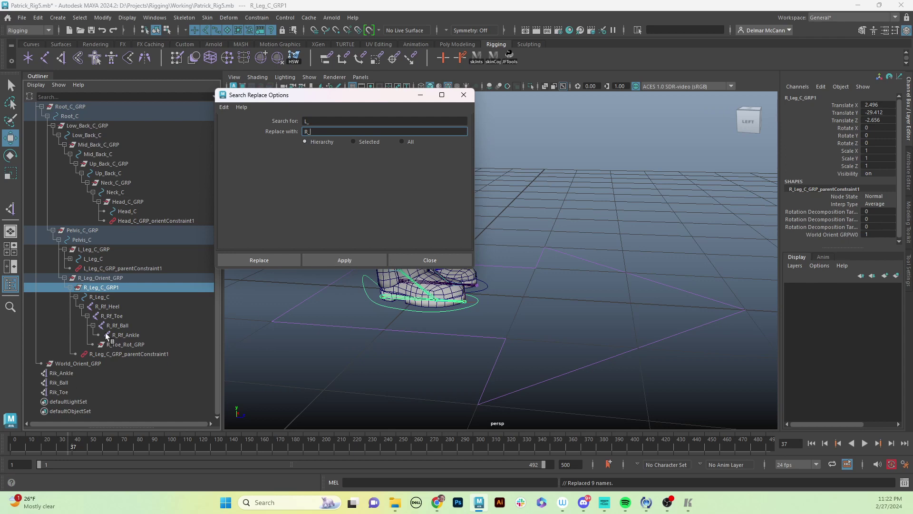
{"action": "left_click", "coordinate": [440, 260]}
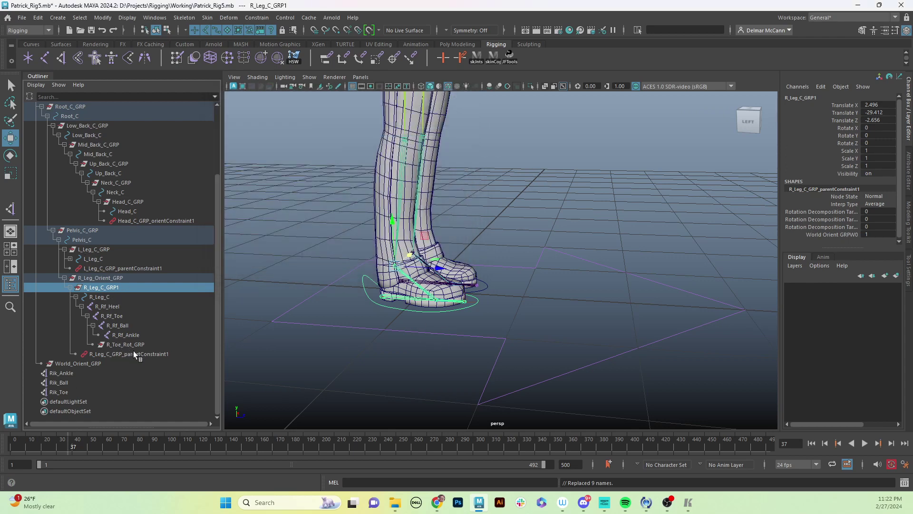
- Delete R_Leg_C_GRP_parentConstraint1 and rename R_Leg_C_GRP1 to R_Leg_C_GRP
{"action": "left_click", "coordinate": [146, 354]}
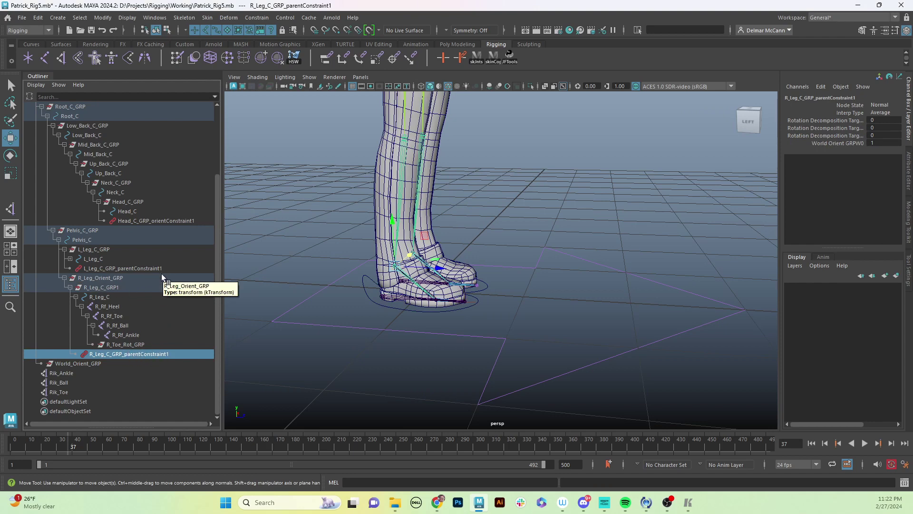
{"action": "key", "text": "Delete"}
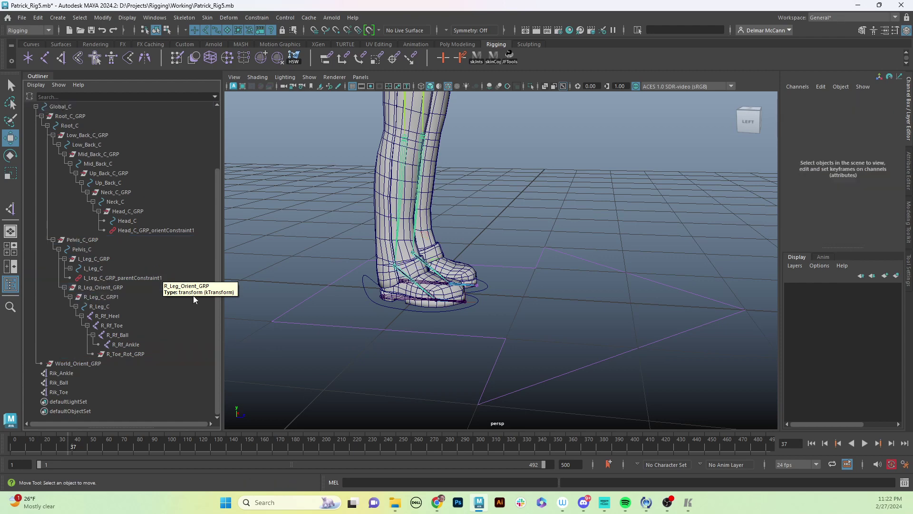
{"action": "double_click", "coordinate": [124, 297]}
{"action": "left_click", "coordinate": [128, 298]}
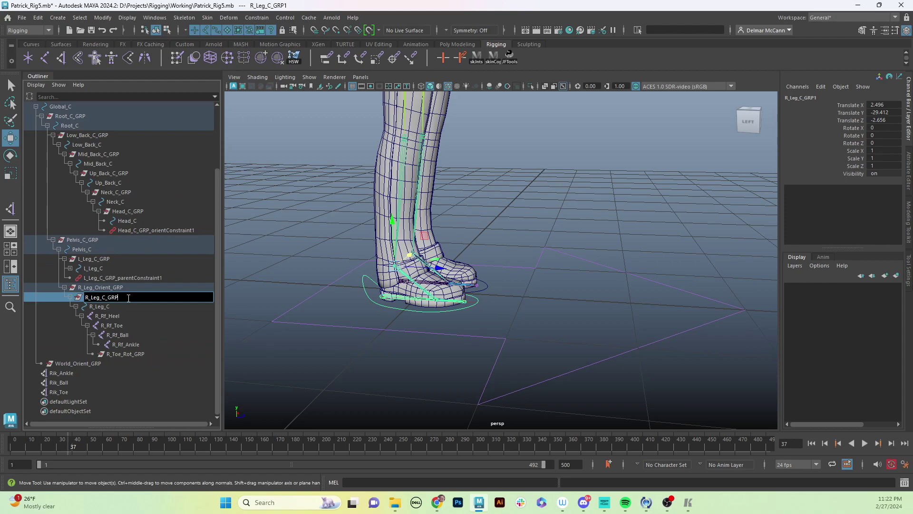
{"action": "key", "text": "Return"}
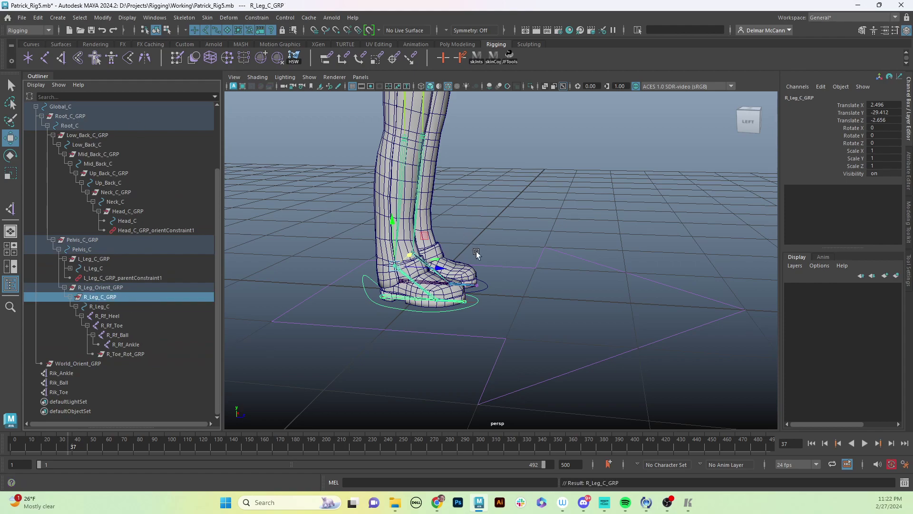
{"action": "mouse_move", "coordinate": [475, 255]}
{"action": "left_mouse_down", "text": "alt"}
{"action": "mouse_move", "coordinate": [489, 291]}
{"action": "mouse_move", "coordinate": [518, 265]}
{"action": "mouse_move", "coordinate": [446, 270]}
{"action": "mouse_move", "coordinate": [507, 267]}
{"action": "mouse_move", "coordinate": [476, 266]}
{"action": "left_mouse_up", "text": "alt"}
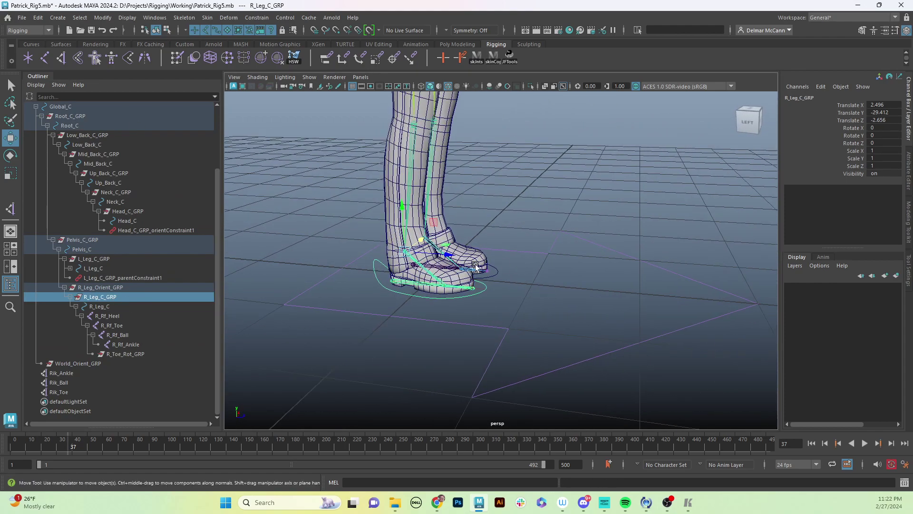
- Parent Rik_Ankle under R_Rf_Ankle, Rik_Ball under R_Rf_Ball and Rik_Toe under R_Toe_Rot_GRP
{"action": "left_click", "coordinate": [69, 372]}
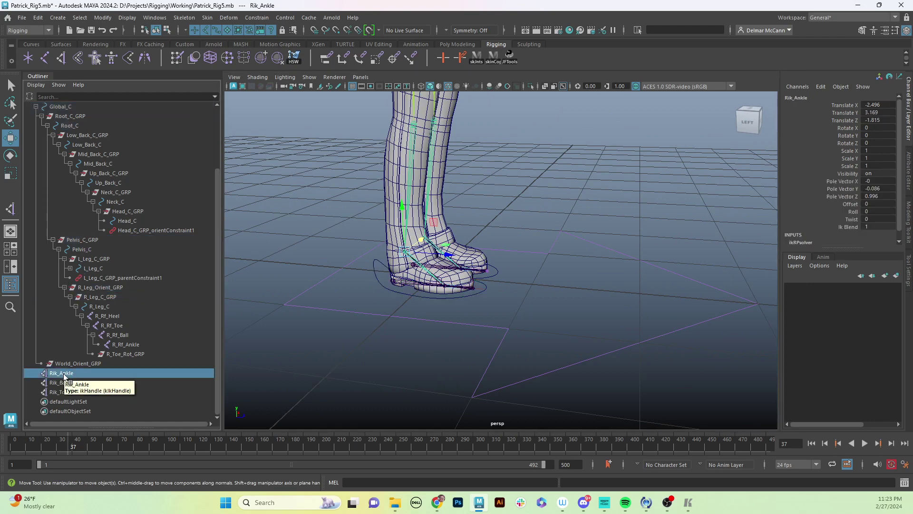
{"action": "middle_click_drag", "start_coordinate": [64, 376], "coordinate": [139, 344]}
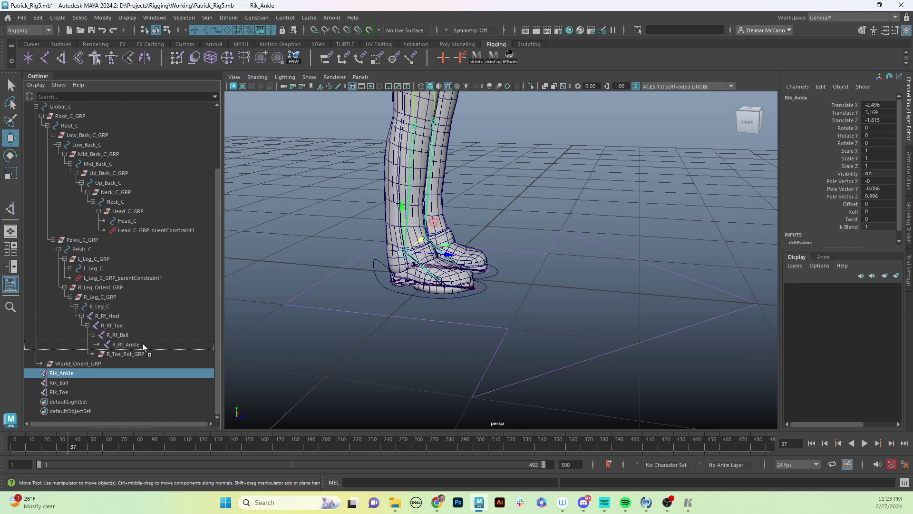
{"action": "middle_click_drag", "start_coordinate": [143, 347], "coordinate": [141, 345]}
{"action": "left_click", "coordinate": [56, 384]}
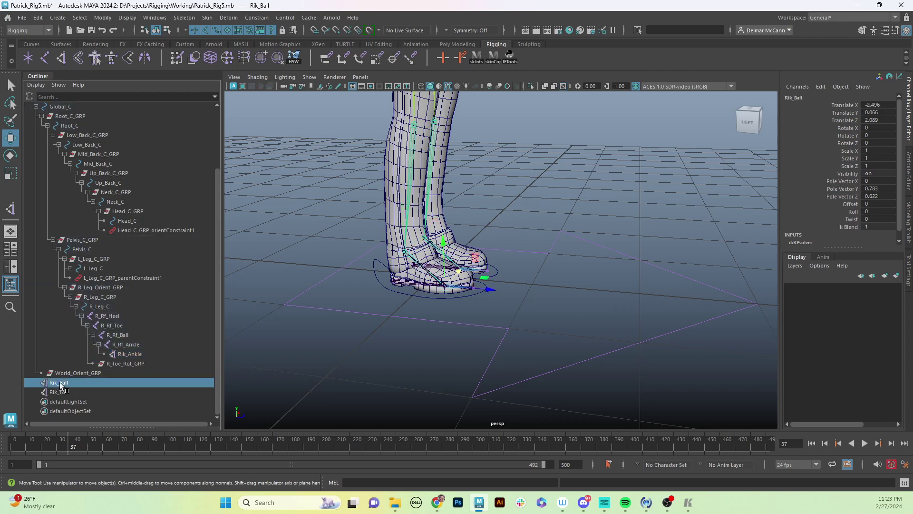
{"action": "middle_click_drag", "start_coordinate": [59, 383], "coordinate": [133, 333]}
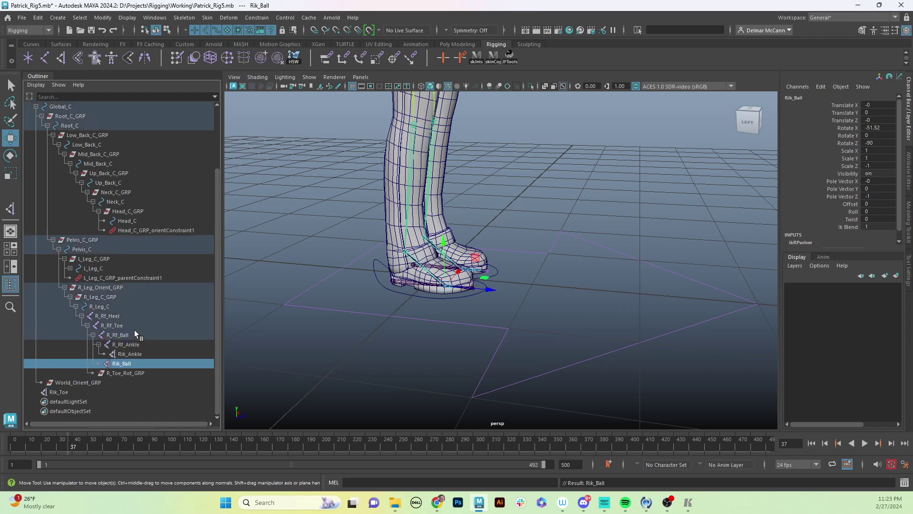
{"action": "left_click", "coordinate": [58, 392]}
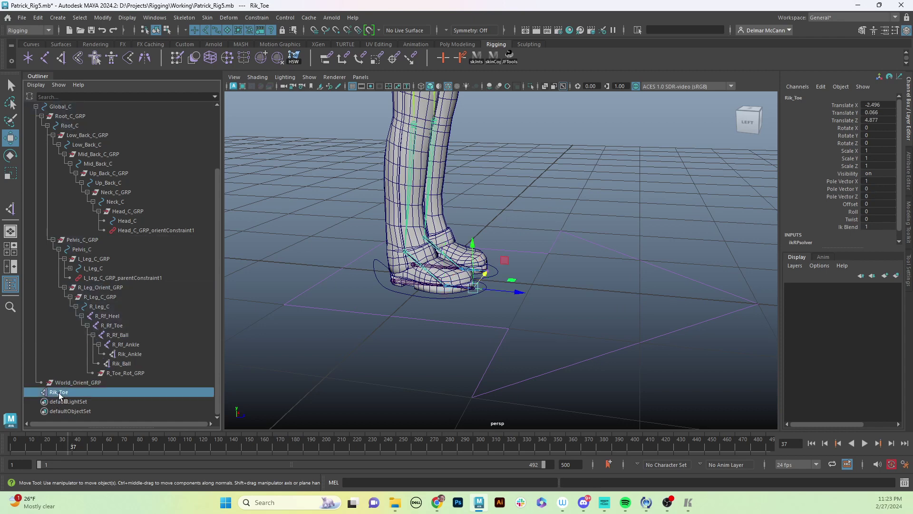
{"action": "middle_click_drag", "start_coordinate": [59, 392], "coordinate": [132, 372]}
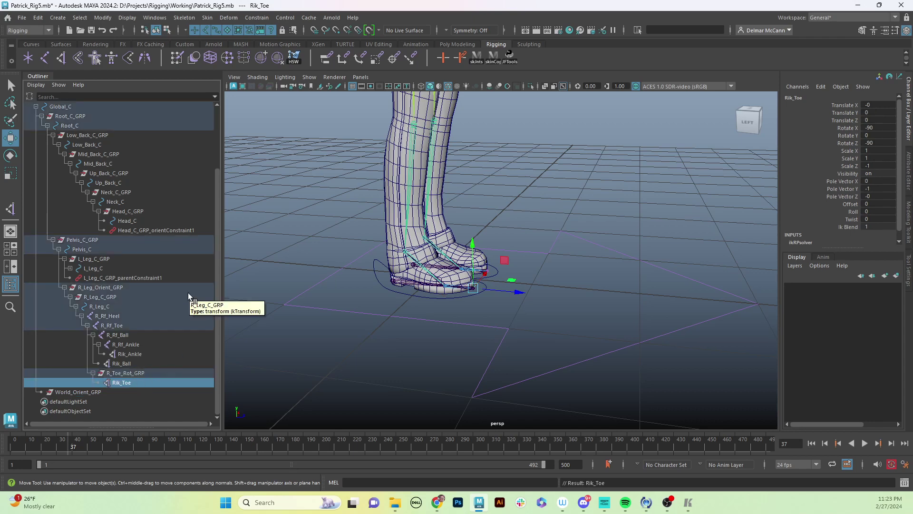
{"action": "left_click_drag", "start_coordinate": [504, 290], "coordinate": [521, 299], "text": "alt"}
{"action": "left_click", "coordinate": [456, 290]}
- Test-lift the right leg with R_Leg_C, undo it, and add L_Leg_C to the selection
{"action": "left_click", "coordinate": [455, 288]}
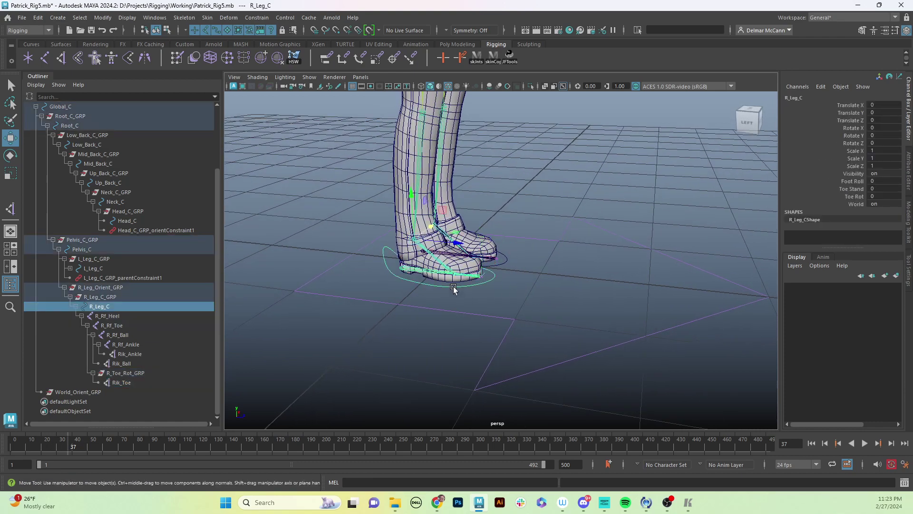
{"action": "left_click_drag", "start_coordinate": [409, 237], "coordinate": [416, 216]}
{"action": "key", "text": "ctrl+z"}
{"action": "left_click_drag", "start_coordinate": [527, 261], "coordinate": [526, 283], "text": "alt"}
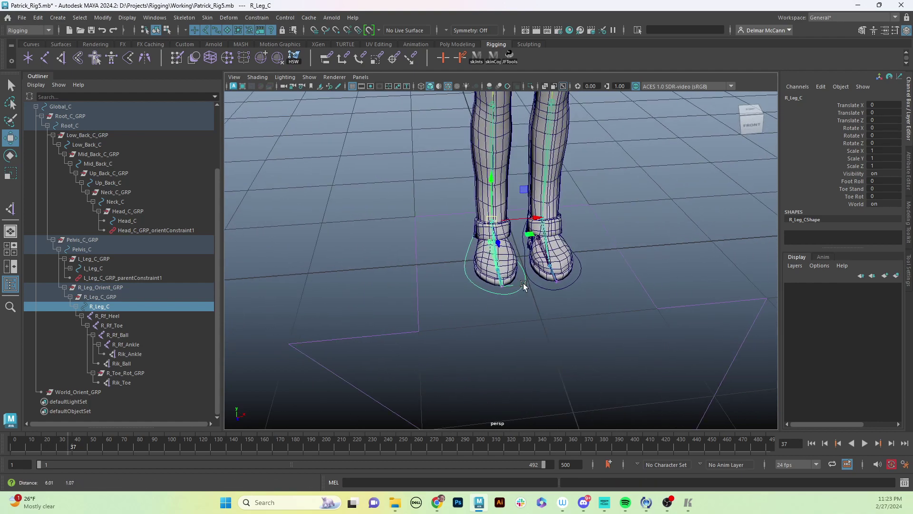
{"action": "left_click", "coordinate": [560, 289], "text": "shift"}
{"action": "left_click_drag", "start_coordinate": [598, 281], "coordinate": [578, 260], "text": "alt"}
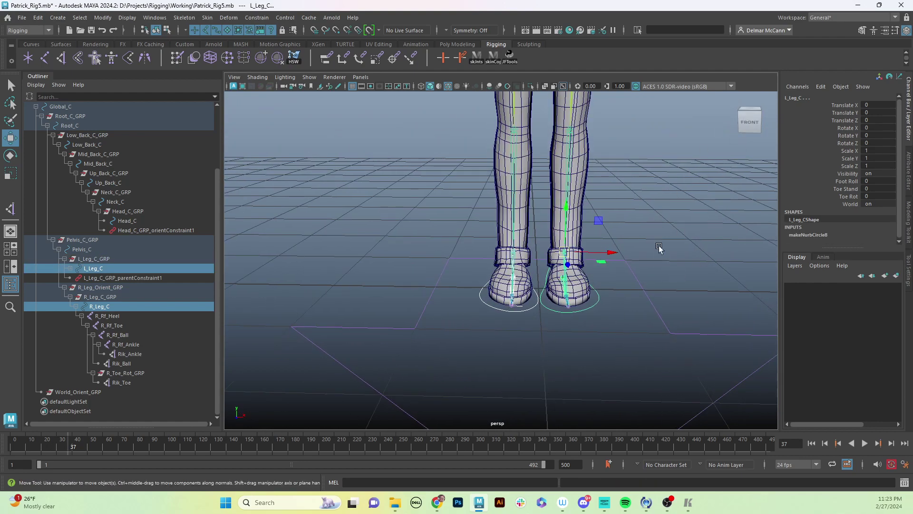
- Set the Move tool's axis orientation to Object
{"action": "left_click", "coordinate": [907, 269]}
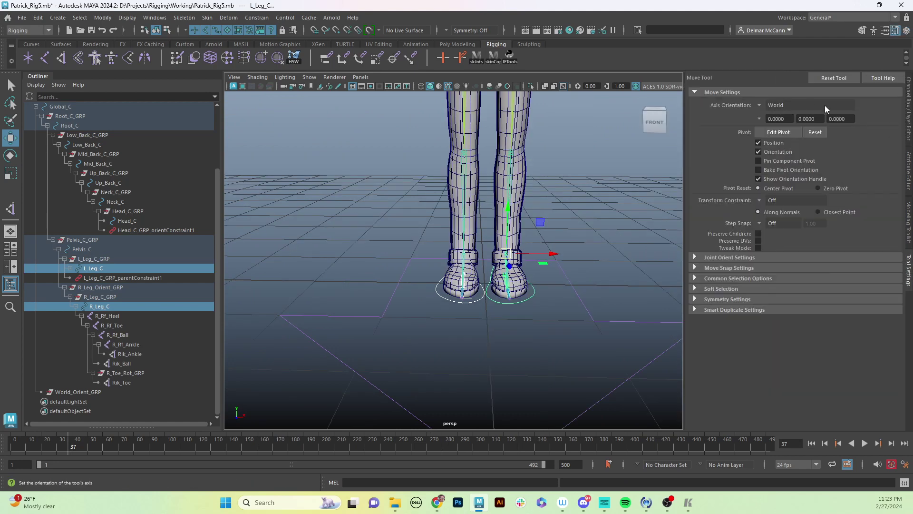
{"action": "left_click", "coordinate": [761, 106]}
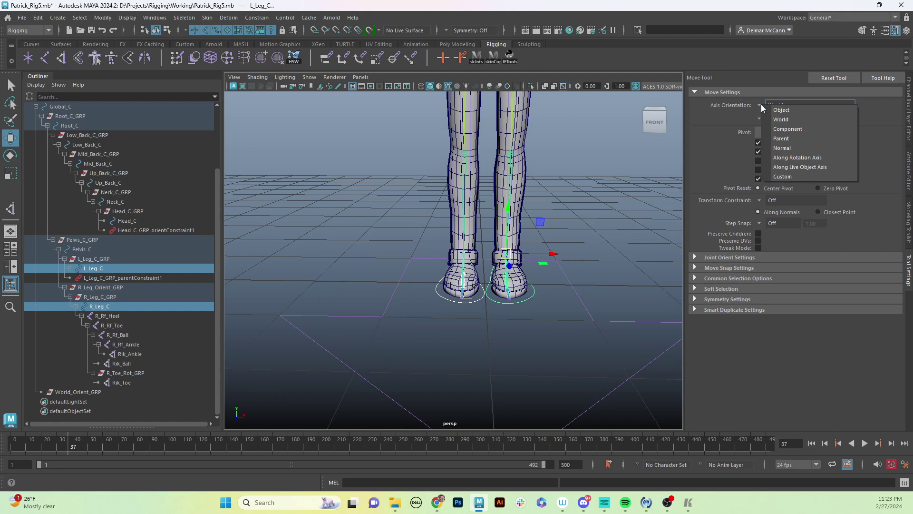
{"action": "left_click", "coordinate": [780, 110]}
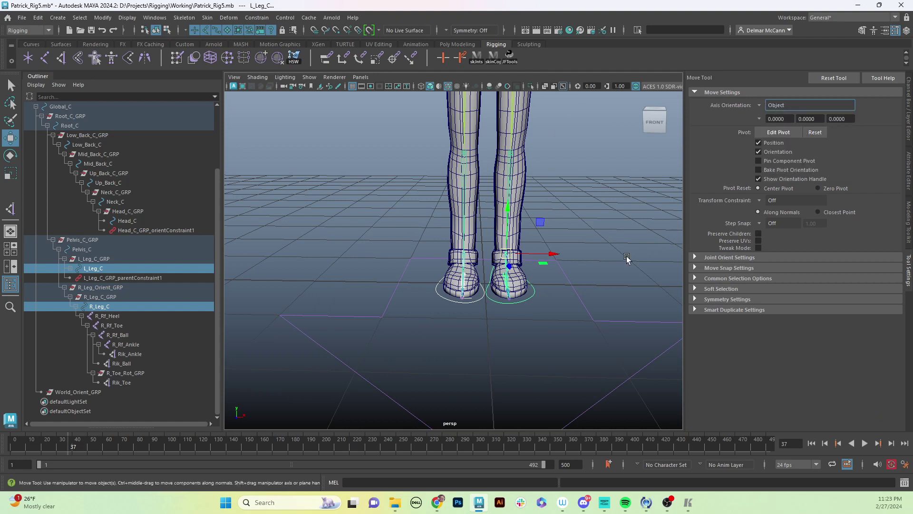
- Reselect both leg controls and drag the X handle to spread the feet apart
{"action": "left_click", "coordinate": [590, 250]}
{"action": "left_click", "coordinate": [532, 294]}
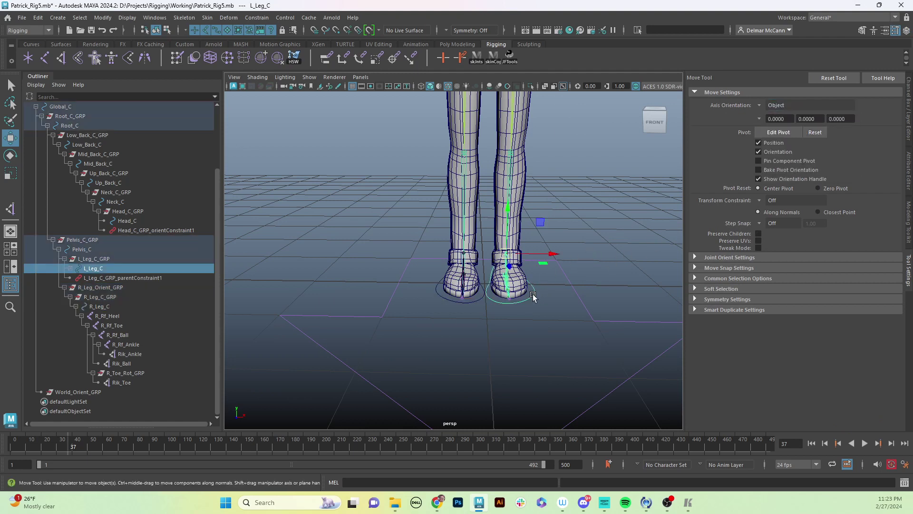
{"action": "left_click", "coordinate": [476, 301], "text": "shift"}
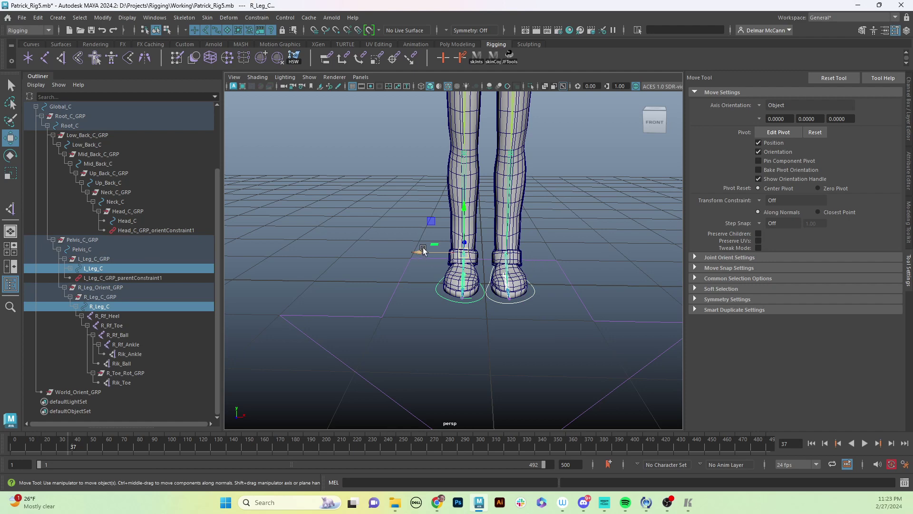
{"action": "left_click_drag", "start_coordinate": [421, 255], "coordinate": [481, 257]}
- Rotate the foot control about 30 degrees, then raise and slide R_Leg_C to bend the knee
{"action": "key", "text": "e"}
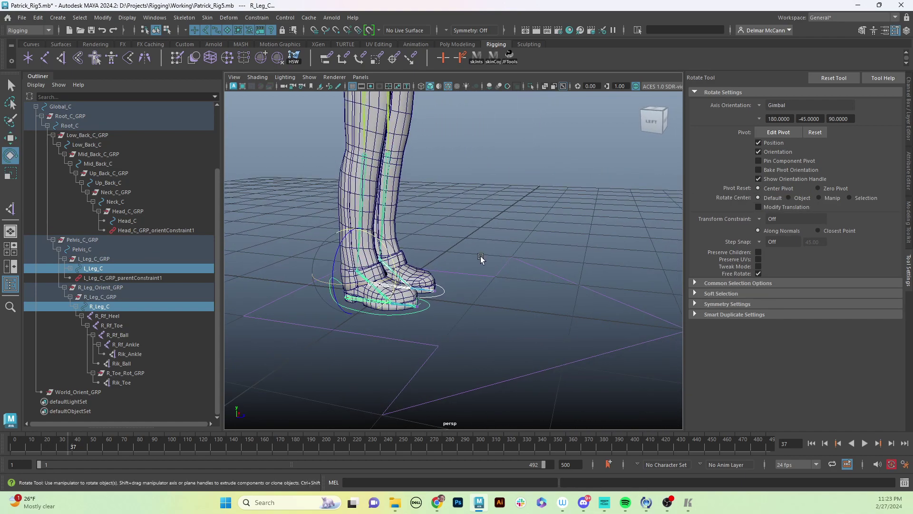
{"action": "left_click_drag", "start_coordinate": [393, 251], "coordinate": [545, 273]}
{"action": "key", "text": "w"}
{"action": "left_click_drag", "start_coordinate": [483, 265], "coordinate": [546, 255], "text": "alt"}
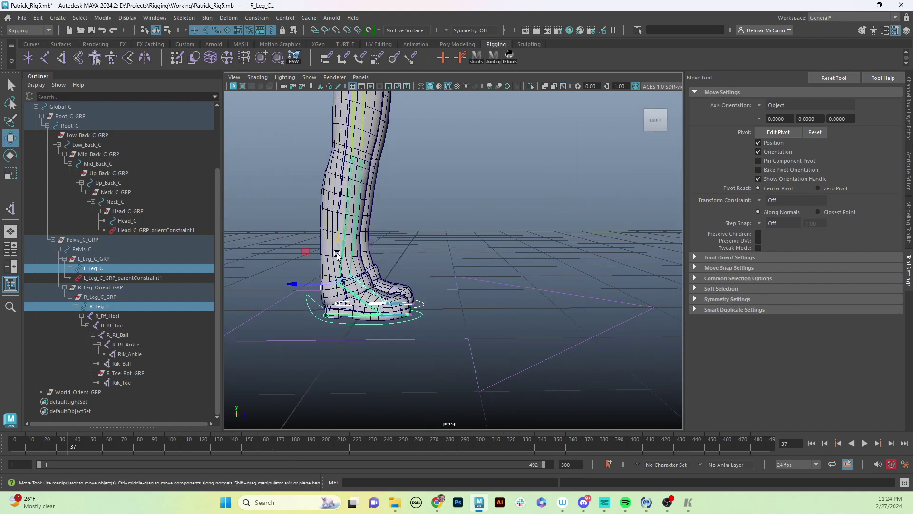
{"action": "mouse_move", "coordinate": [305, 251]}
{"action": "left_mouse_down"}
{"action": "mouse_move", "coordinate": [381, 200]}
{"action": "mouse_move", "coordinate": [299, 184]}
{"action": "mouse_move", "coordinate": [370, 229]}
{"action": "mouse_move", "coordinate": [337, 173]}
{"action": "mouse_move", "coordinate": [305, 249]}
{"action": "left_mouse_up"}
{"action": "mouse_move", "coordinate": [452, 247]}
{"action": "left_mouse_down", "text": "alt"}
{"action": "mouse_move", "coordinate": [483, 248]}
{"action": "mouse_move", "coordinate": [453, 254]}
{"action": "left_mouse_up", "text": "alt"}
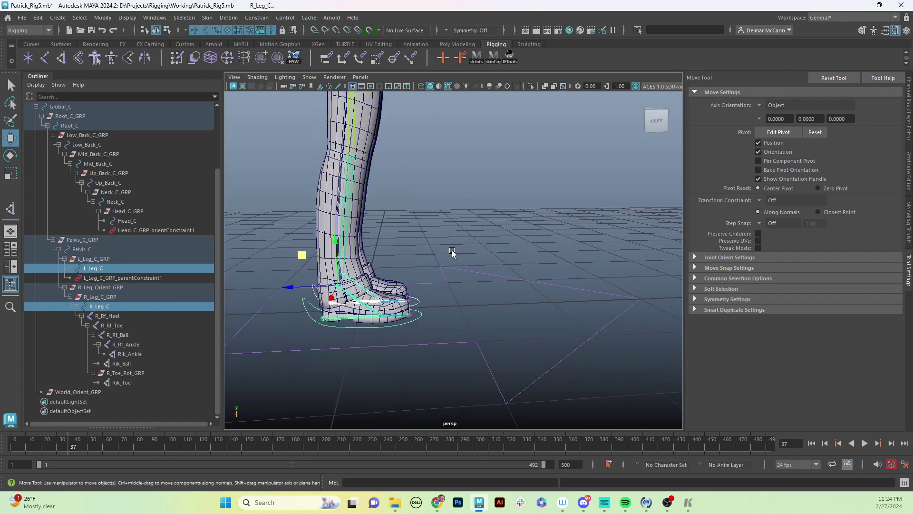
{"action": "mouse_move", "coordinate": [288, 287]}
{"action": "left_mouse_down"}
{"action": "mouse_move", "coordinate": [323, 287]}
{"action": "mouse_move", "coordinate": [288, 287]}
{"action": "left_mouse_up"}
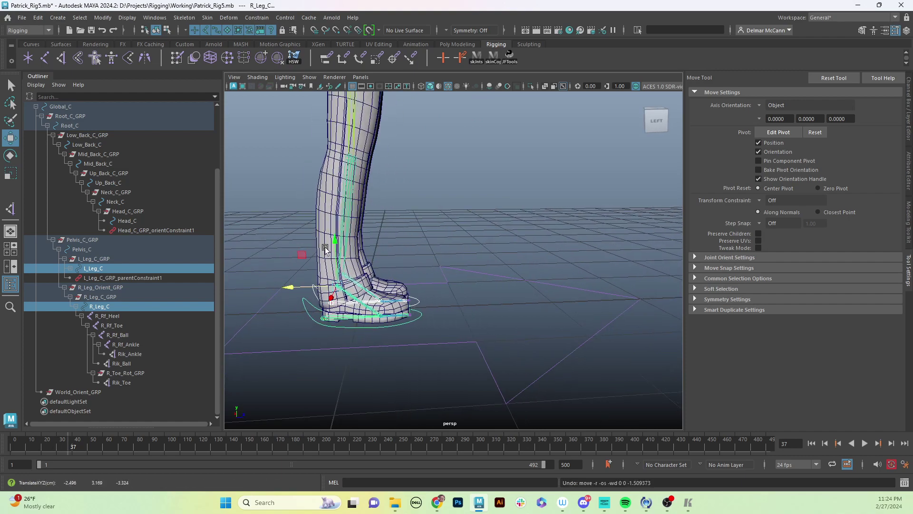
{"action": "left_click_drag", "start_coordinate": [325, 249], "coordinate": [424, 261]}
- Twist both feet back and forth around their vertical axis
{"action": "key", "text": "e"}
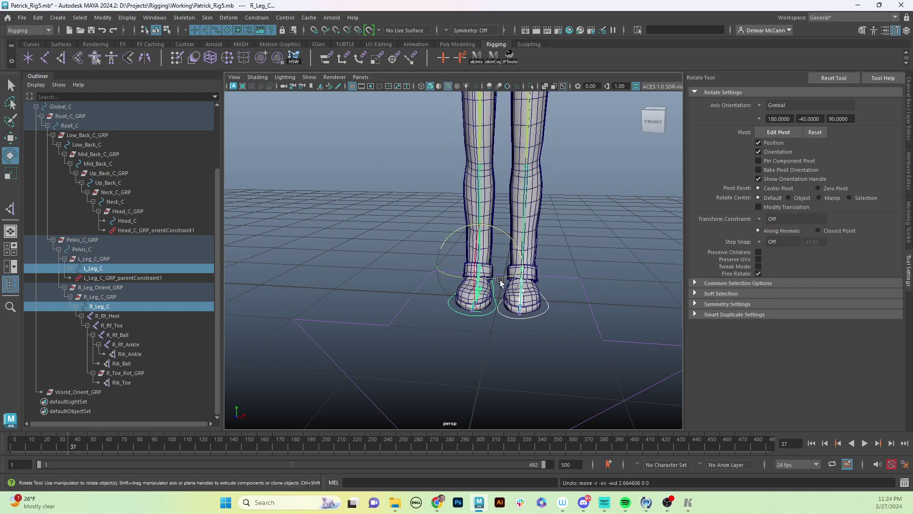
{"action": "left_click_drag", "start_coordinate": [499, 281], "coordinate": [504, 237]}
{"action": "middle_click_drag", "start_coordinate": [514, 245], "coordinate": [540, 270], "text": "alt"}
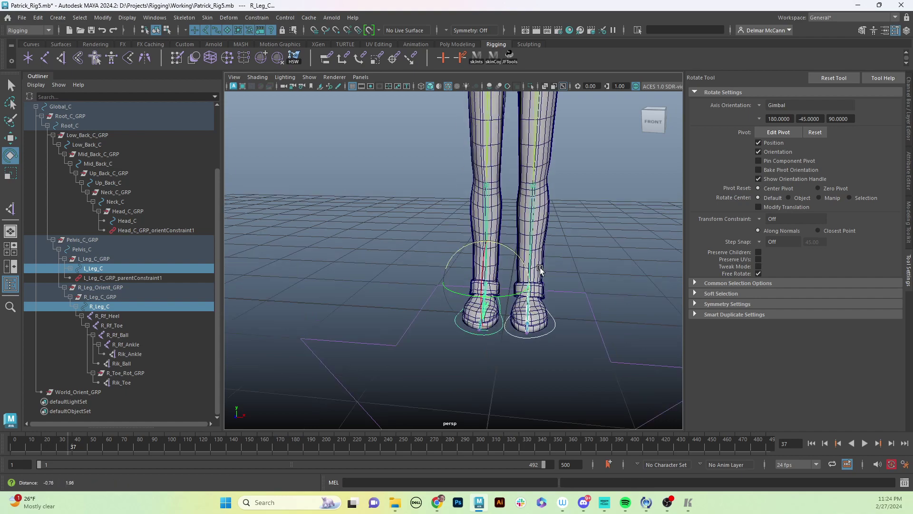
{"action": "left_click_drag", "start_coordinate": [540, 271], "coordinate": [494, 281], "text": "alt"}
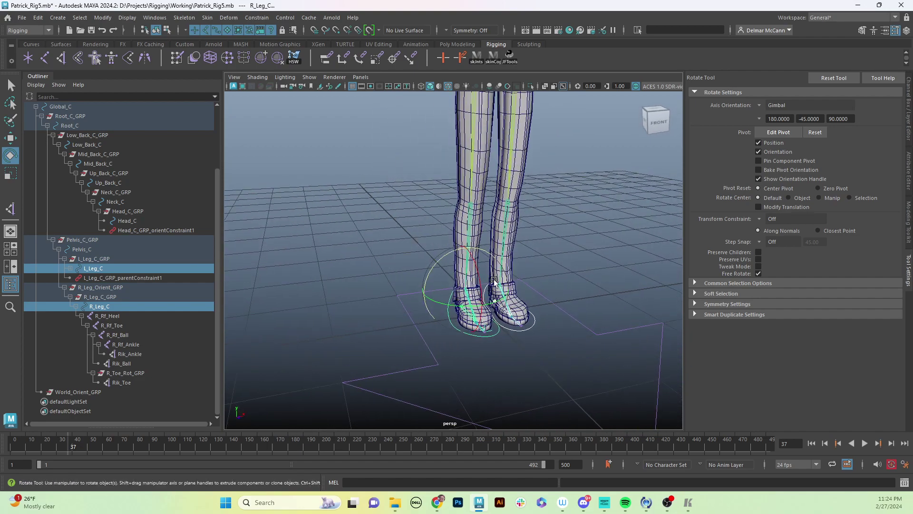
- Keep only R_Leg_C selected and show its channels in the Channel Box
{"action": "left_click_drag", "start_coordinate": [483, 342], "coordinate": [504, 341], "text": "alt"}
{"action": "left_click", "coordinate": [473, 333]}
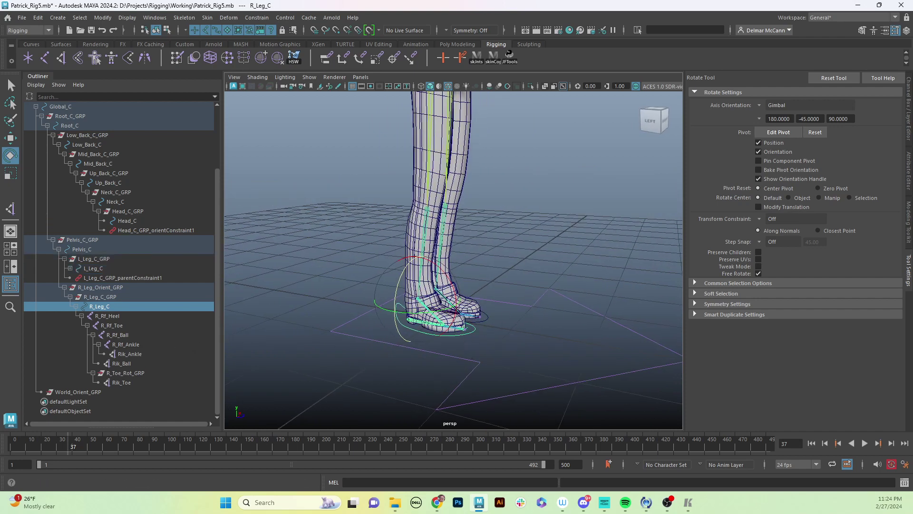
{"action": "left_click", "coordinate": [908, 121]}
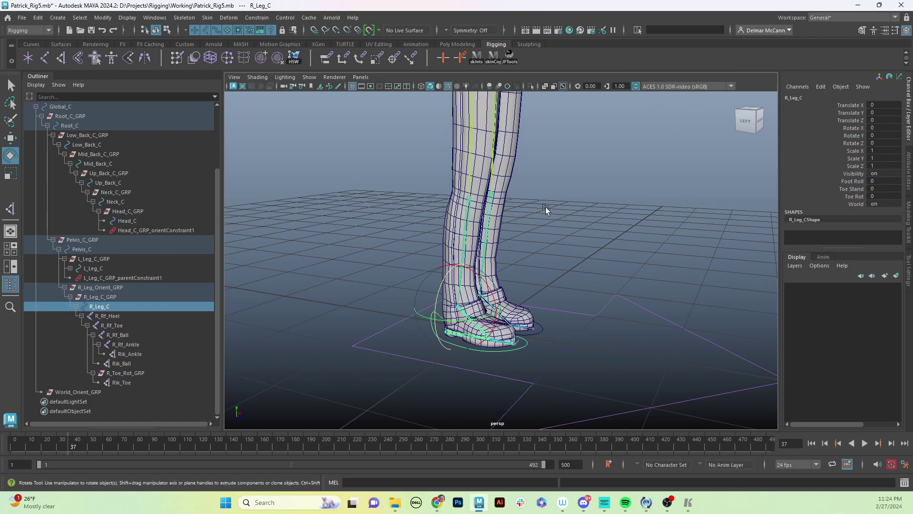
{"action": "right_click_drag", "start_coordinate": [525, 307], "coordinate": [625, 271], "text": "alt"}
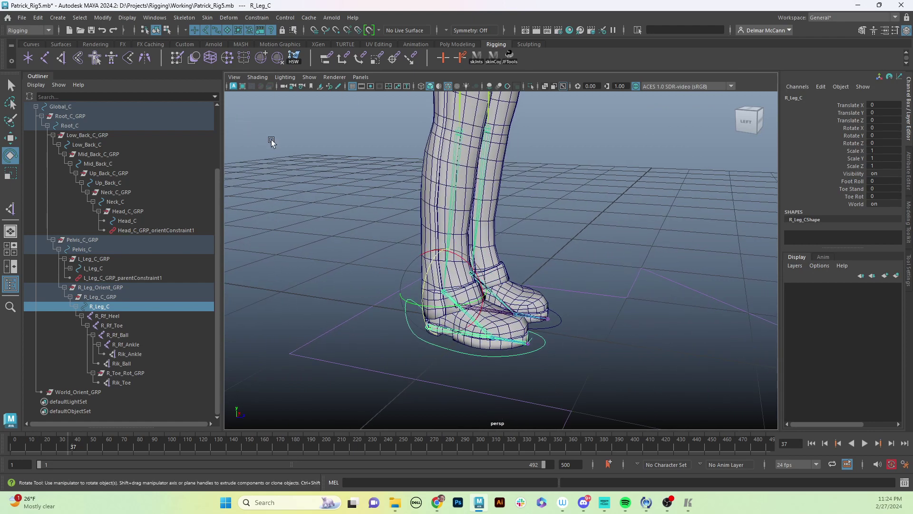
- Open the Connection Editor with R_Leg_C on the left and R_Rf_Toe loaded on the right
{"action": "left_click", "coordinate": [155, 19]}
{"action": "mouse_move", "coordinate": [192, 70]}
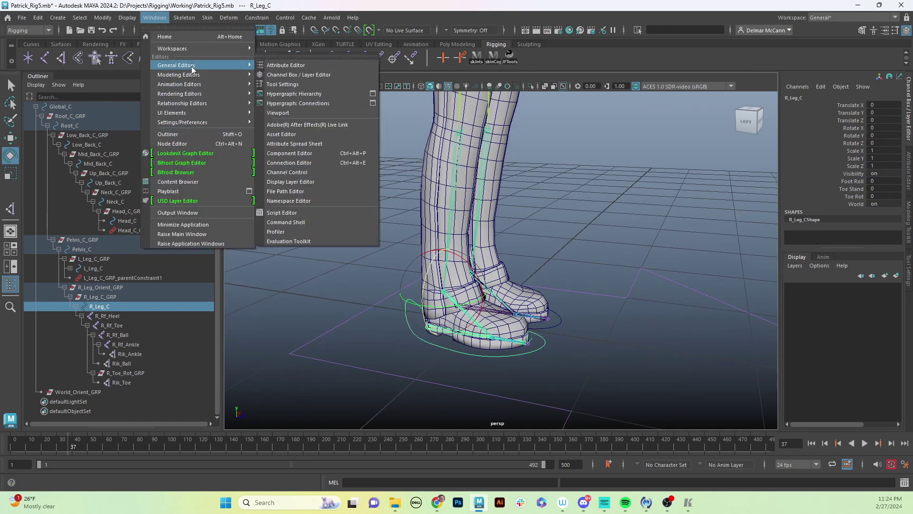
{"action": "left_click", "coordinate": [309, 162]}
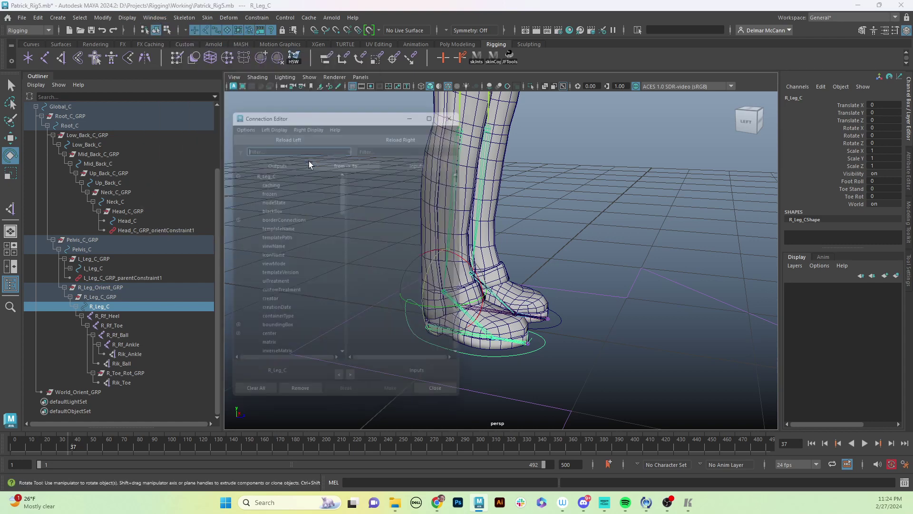
{"action": "left_click_drag", "start_coordinate": [344, 108], "coordinate": [377, 103]}
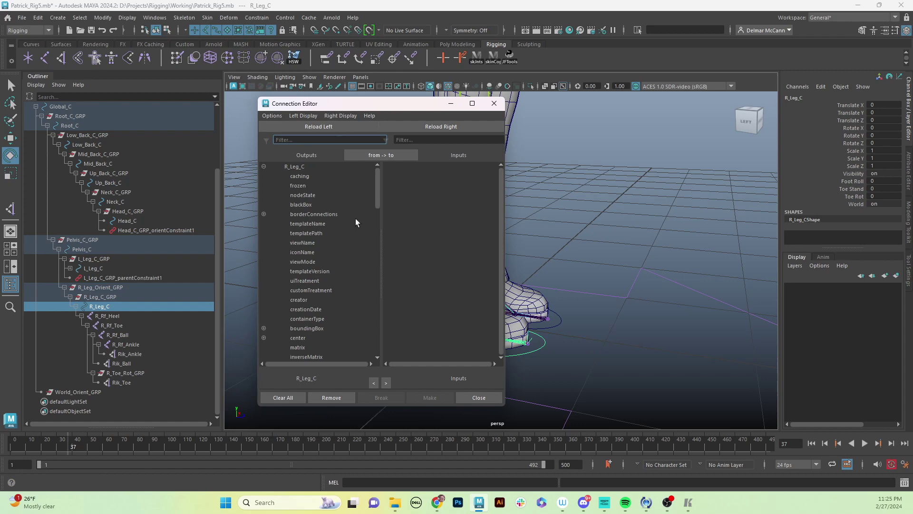
{"action": "left_click_drag", "start_coordinate": [376, 185], "coordinate": [374, 379]}
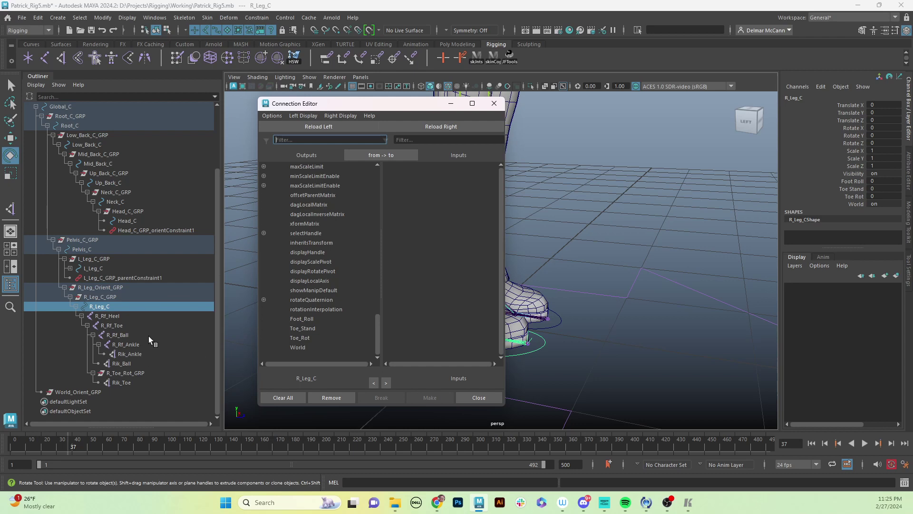
{"action": "left_click", "coordinate": [112, 326]}
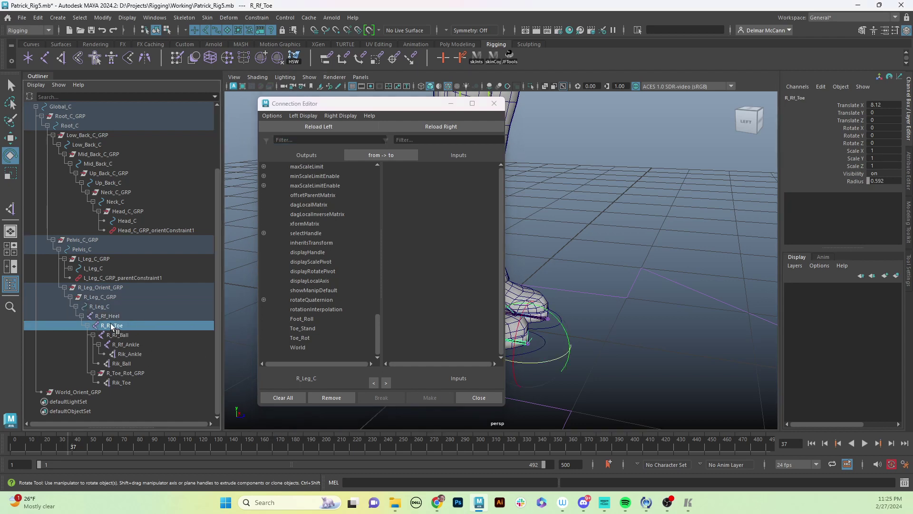
{"action": "left_click", "coordinate": [441, 126]}
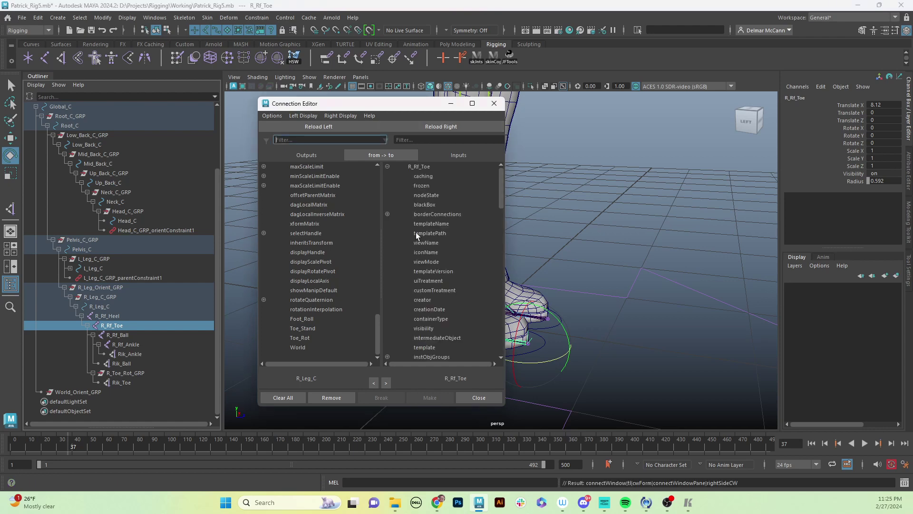
- Connect Toe_Stand to R_Rf_Toe's rotateY, then pick Toe_Rot and select R_Toe_Rot_GRP
{"action": "left_click", "coordinate": [310, 330]}
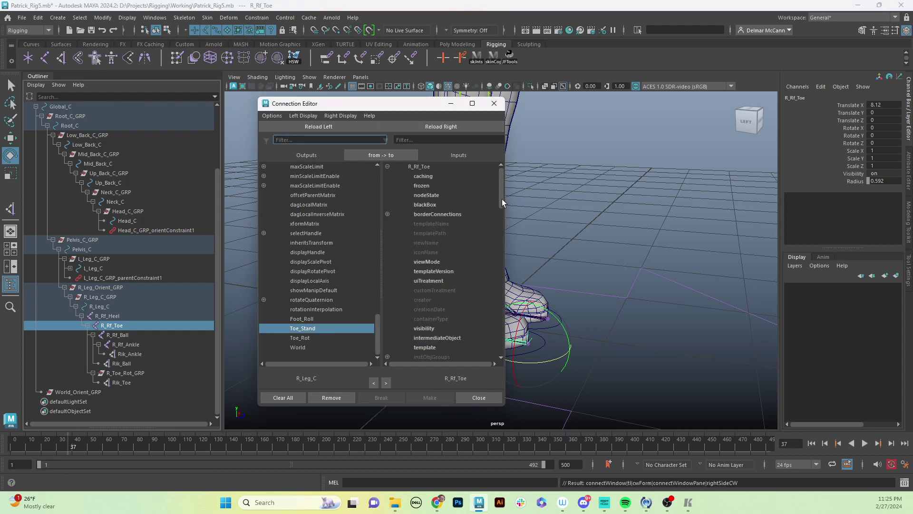
{"action": "left_click_drag", "start_coordinate": [499, 196], "coordinate": [507, 261]}
{"action": "left_click", "coordinate": [387, 262]}
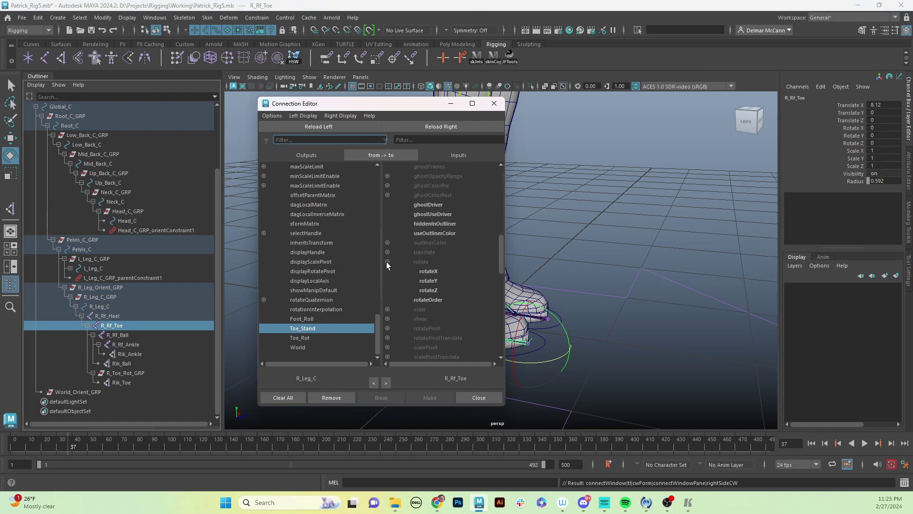
{"action": "left_click", "coordinate": [428, 281]}
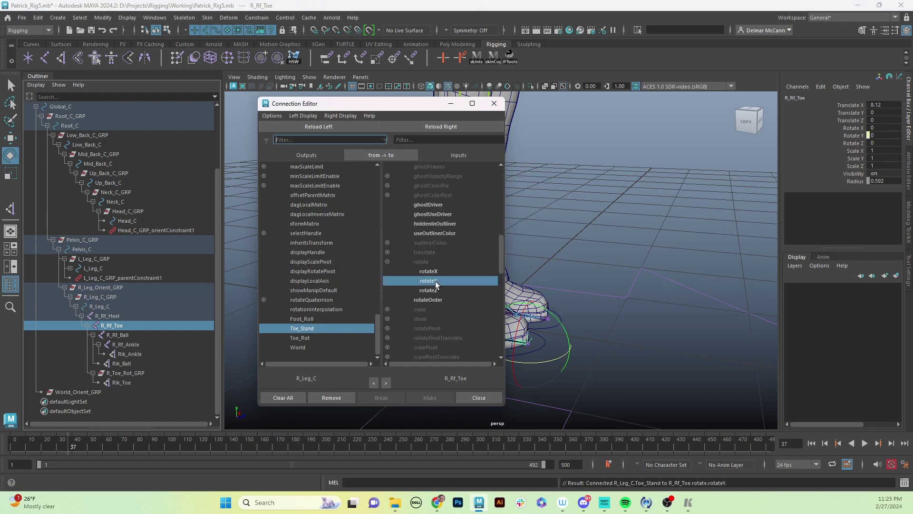
{"action": "left_click", "coordinate": [308, 338]}
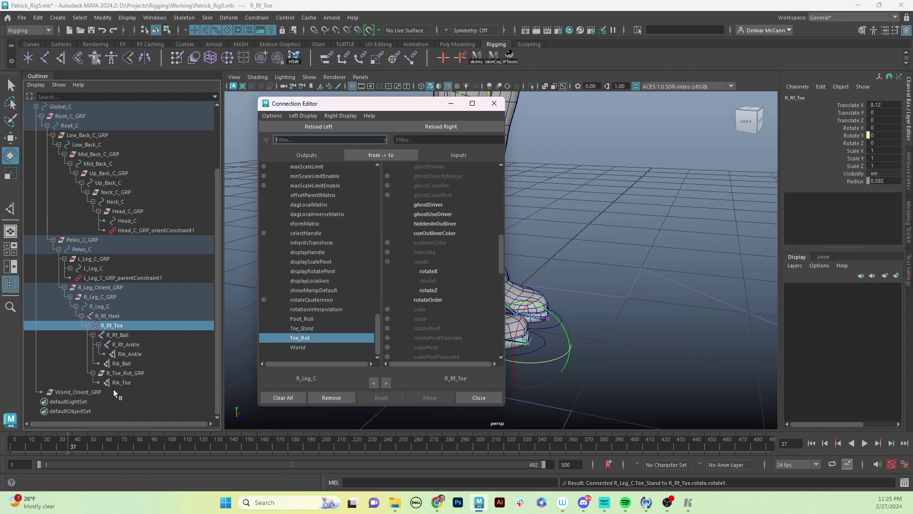
{"action": "left_click", "coordinate": [120, 373]}
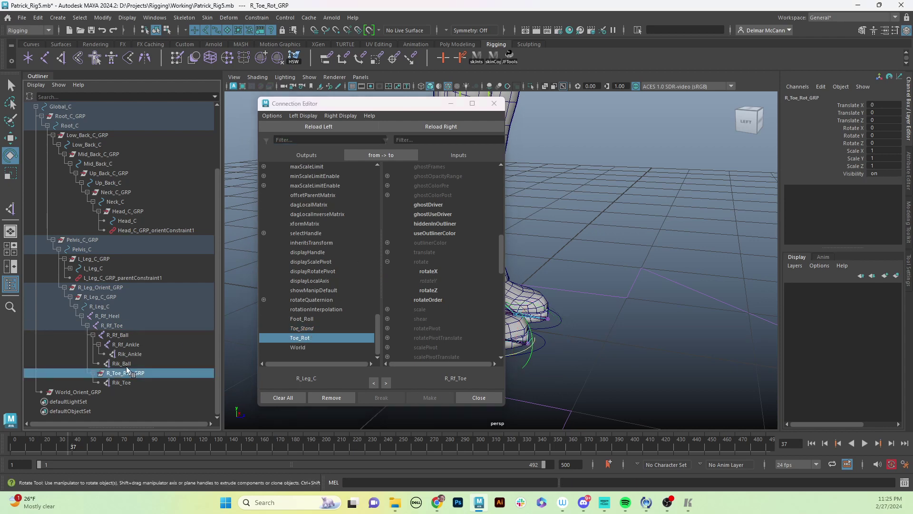
- Load R_Toe_Rot_GRP on the right and connect Toe_Rot to its rotateY
{"action": "left_click", "coordinate": [422, 128]}
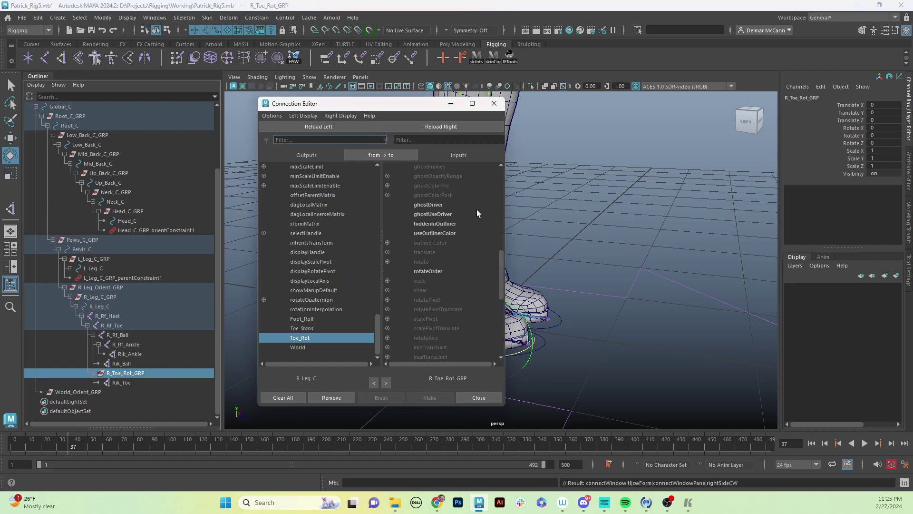
{"action": "left_click", "coordinate": [387, 262]}
{"action": "left_click", "coordinate": [428, 280]}
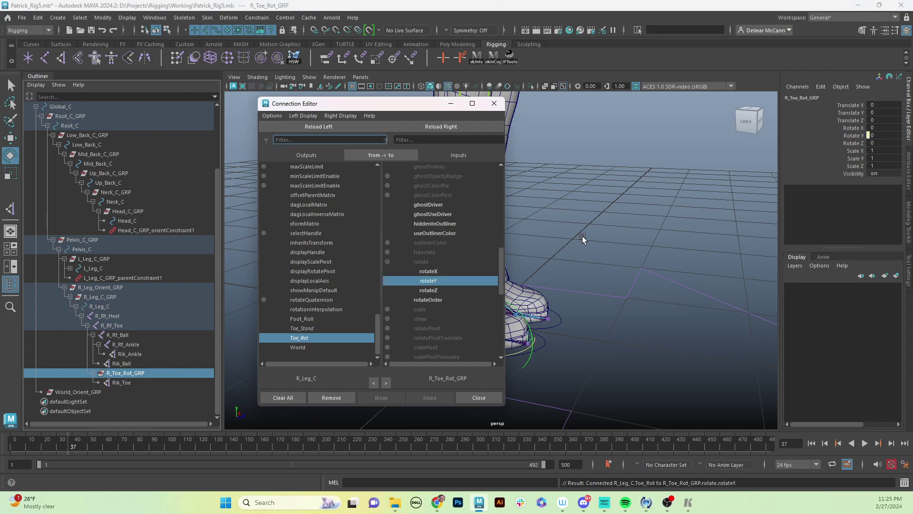
- Test Toe Stand and Toe Rot on R_Leg_C, resetting both back to 0
{"action": "left_click_drag", "start_coordinate": [592, 257], "coordinate": [620, 235], "text": "alt"}
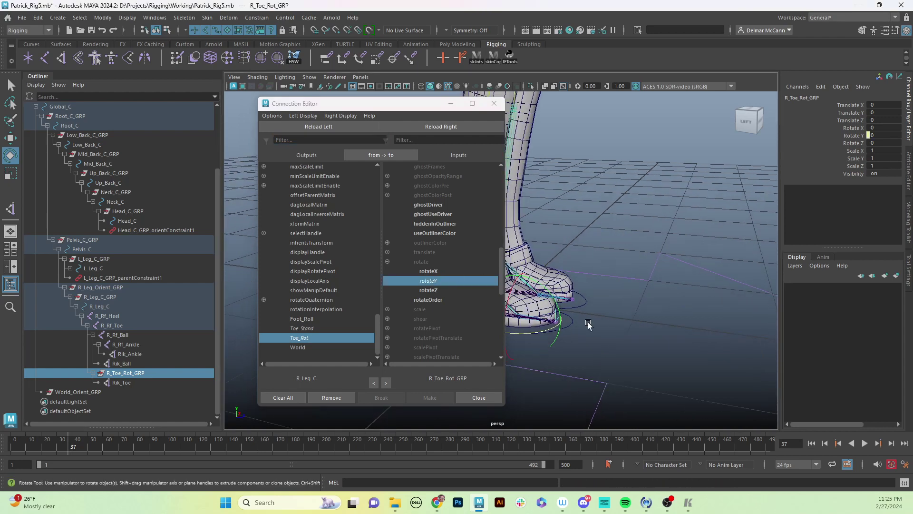
{"action": "left_click_drag", "start_coordinate": [589, 325], "coordinate": [616, 312], "text": "alt"}
{"action": "left_click", "coordinate": [617, 307]}
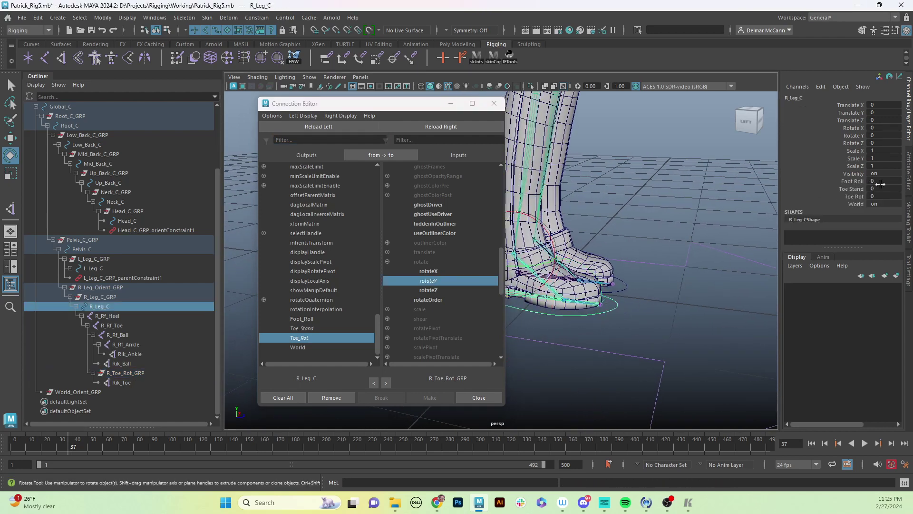
{"action": "left_click", "coordinate": [851, 189]}
{"action": "middle_click_drag", "start_coordinate": [685, 267], "coordinate": [581, 293]}
{"action": "key", "text": "ctrl+z"}
{"action": "left_click", "coordinate": [854, 196]}
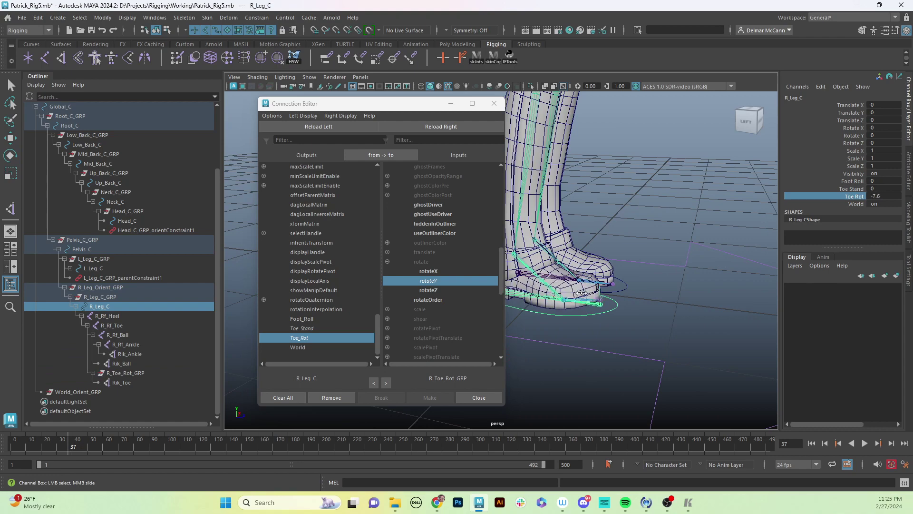
{"action": "key", "text": "ctrl+z"}
{"action": "left_click_drag", "start_coordinate": [584, 294], "coordinate": [620, 295], "text": "alt"}
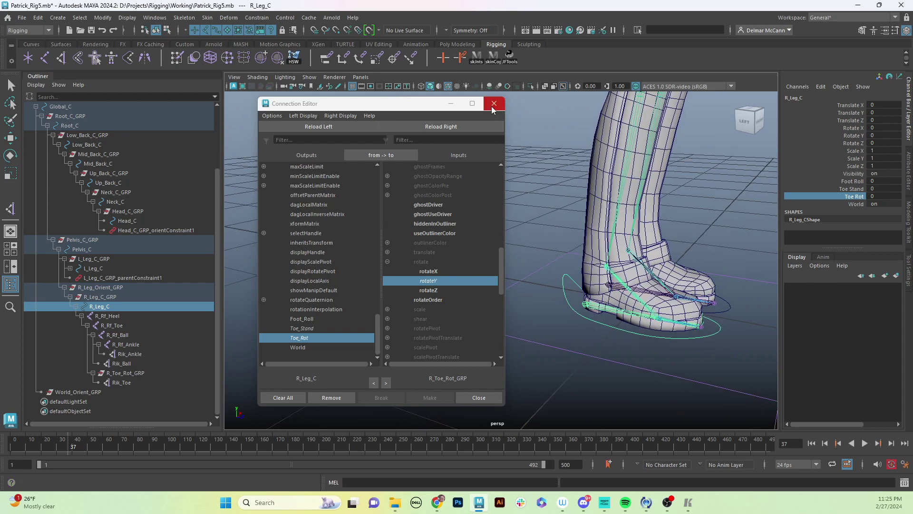
- Close the Connection Editor and clear the selection
{"action": "left_click", "coordinate": [493, 109]}
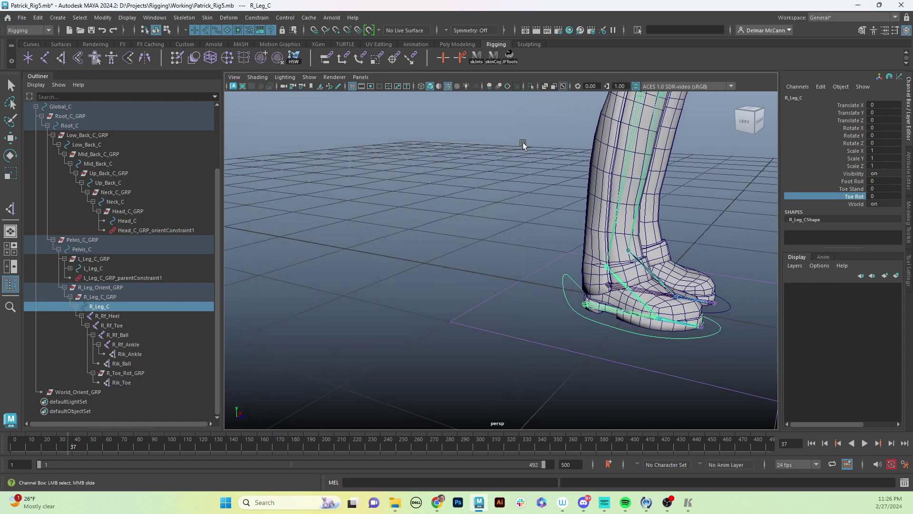
{"action": "left_click_drag", "start_coordinate": [681, 303], "coordinate": [533, 332], "text": "alt"}
{"action": "scroll", "coordinate": [658, 280], "scroll_direction": "up", "scroll_amount": 2}
{"action": "scroll", "coordinate": [659, 279], "scroll_direction": "down", "scroll_amount": 3}
{"action": "left_click", "coordinate": [599, 323]}
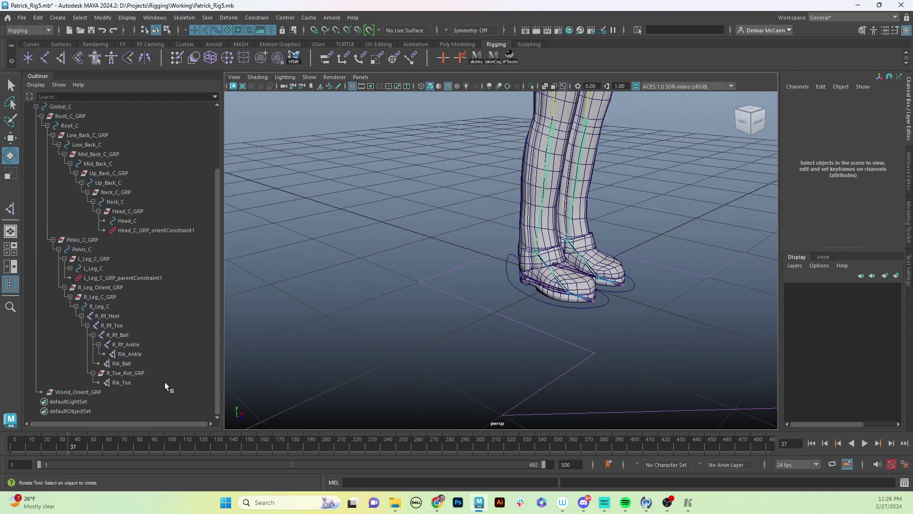
- Open Set Driven Key with R_Rf_Heel and R_Rf_Ball loaded and Rotate Y selected
{"action": "left_click", "coordinate": [104, 316]}
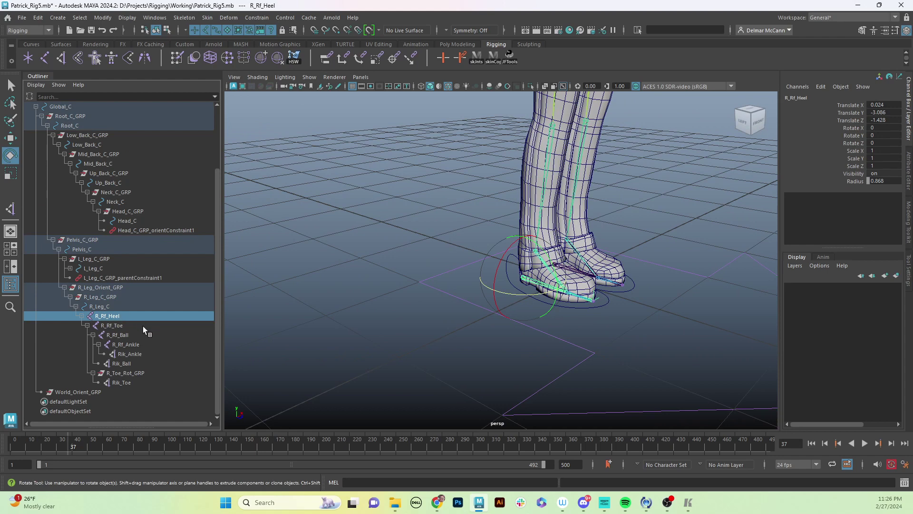
{"action": "left_click", "coordinate": [122, 335], "text": "ctrl"}
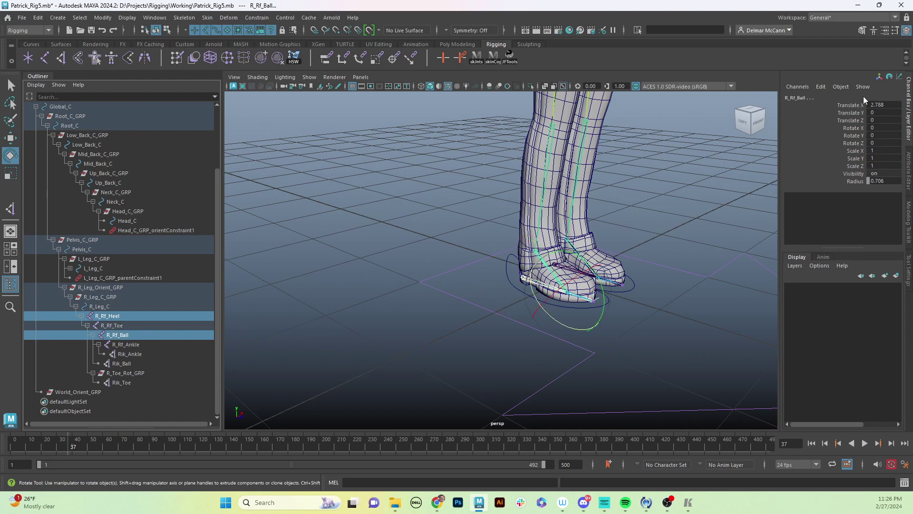
{"action": "left_click", "coordinate": [854, 135]}
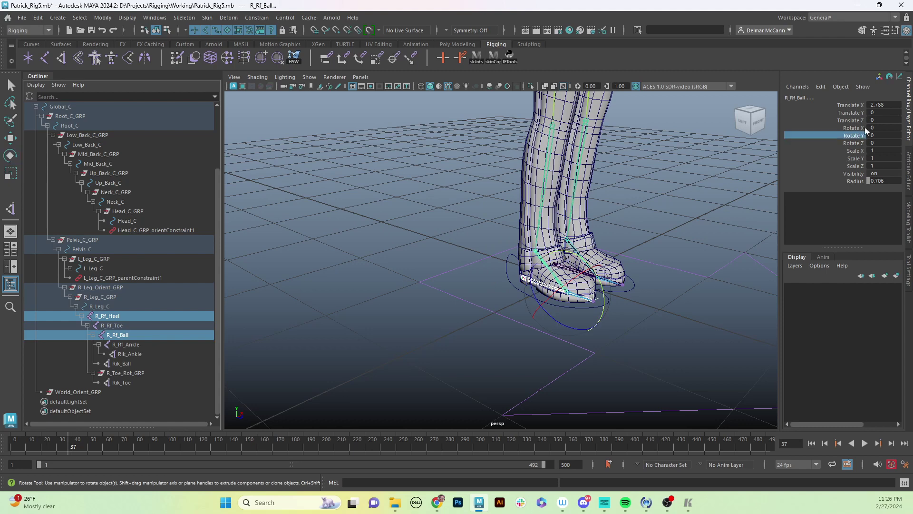
{"action": "left_click", "coordinate": [821, 88]}
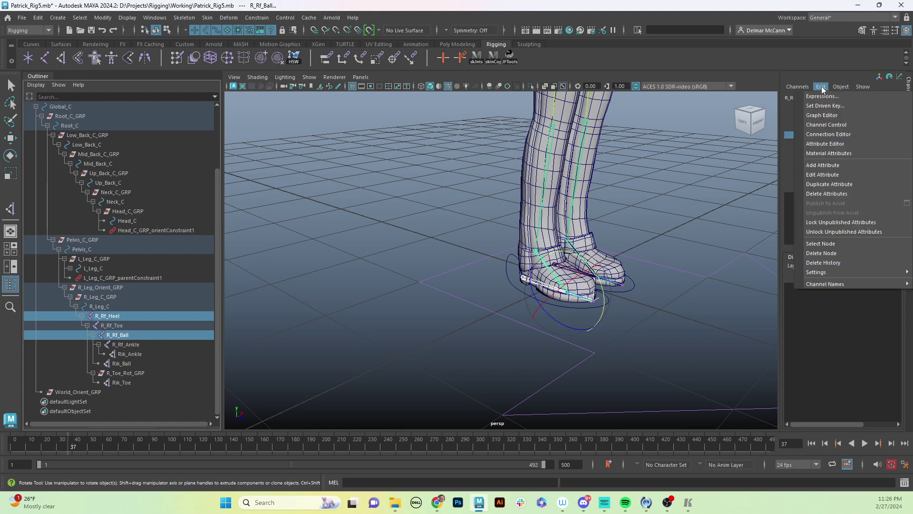
{"action": "left_click", "coordinate": [828, 105]}
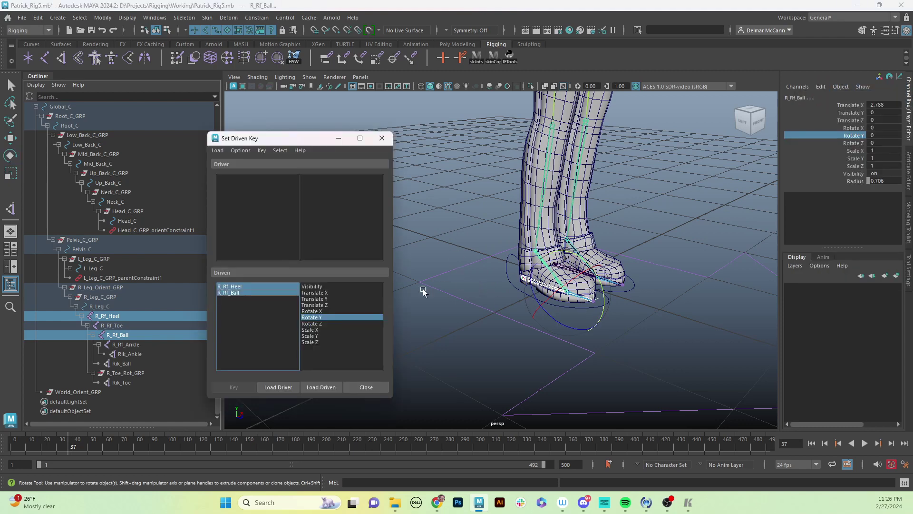
- Load R_Leg_C's Foot Roll as the driver and key the rest pose
{"action": "left_click", "coordinate": [508, 281]}
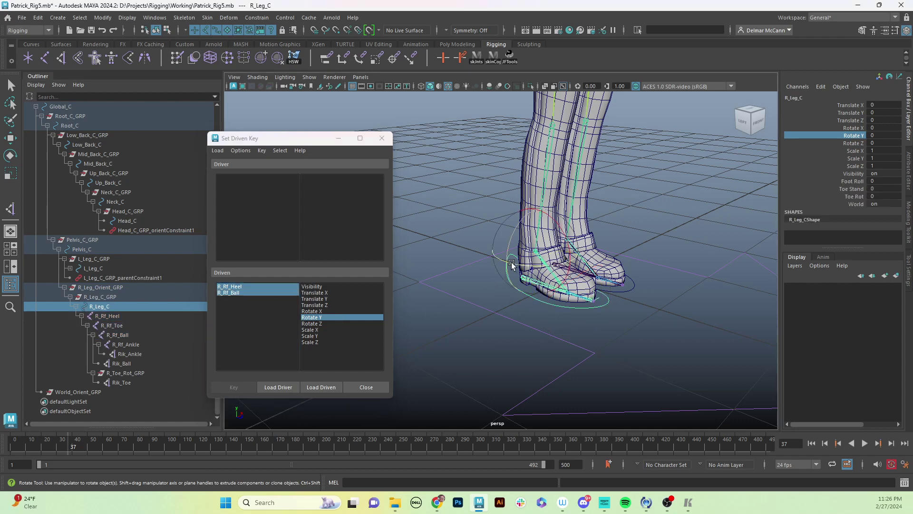
{"action": "left_click", "coordinate": [278, 388]}
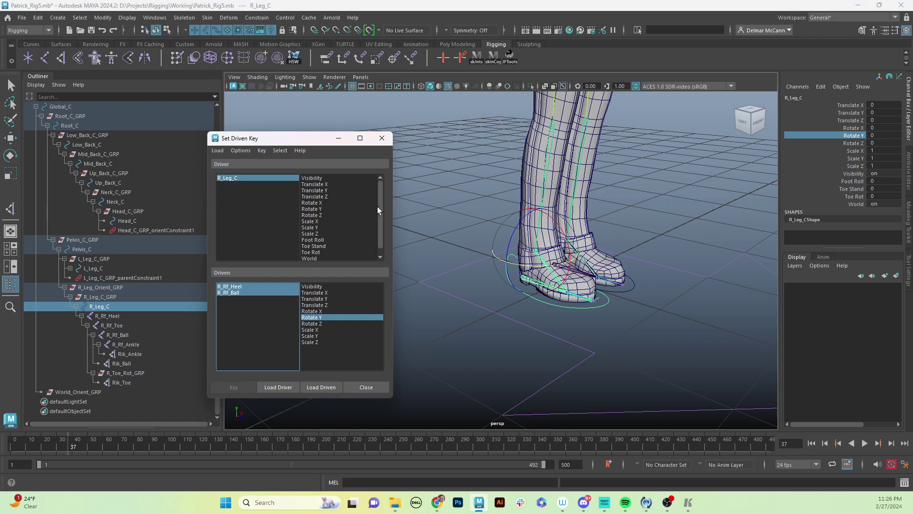
{"action": "left_click", "coordinate": [317, 240]}
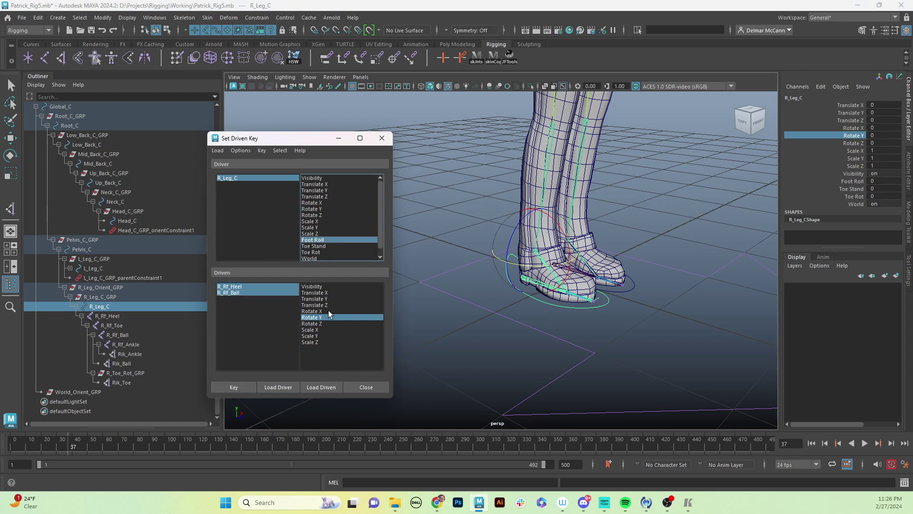
{"action": "left_click", "coordinate": [236, 388]}
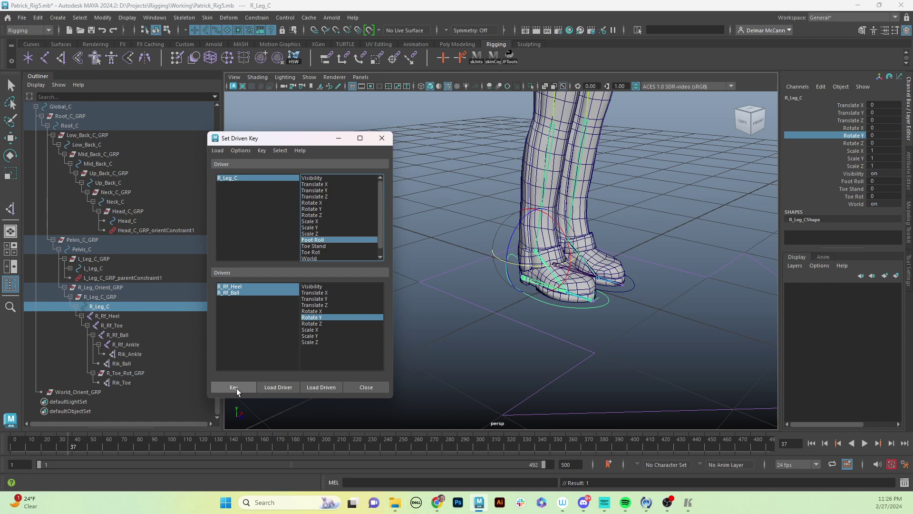
{"action": "left_click", "coordinate": [241, 178]}
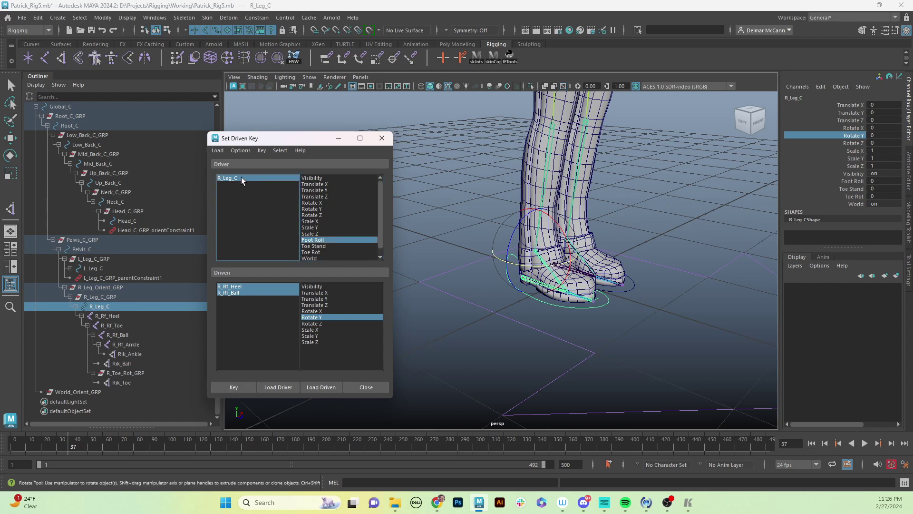
- Key R_Rf_Heel's Rotate Y at -10 against Foot Roll at -10
{"action": "left_click", "coordinate": [233, 286]}
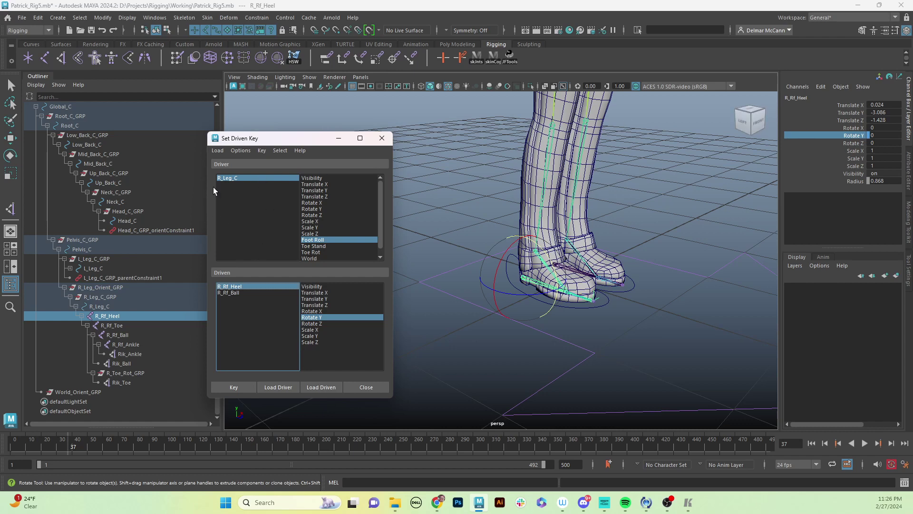
{"action": "left_click", "coordinate": [225, 178]}
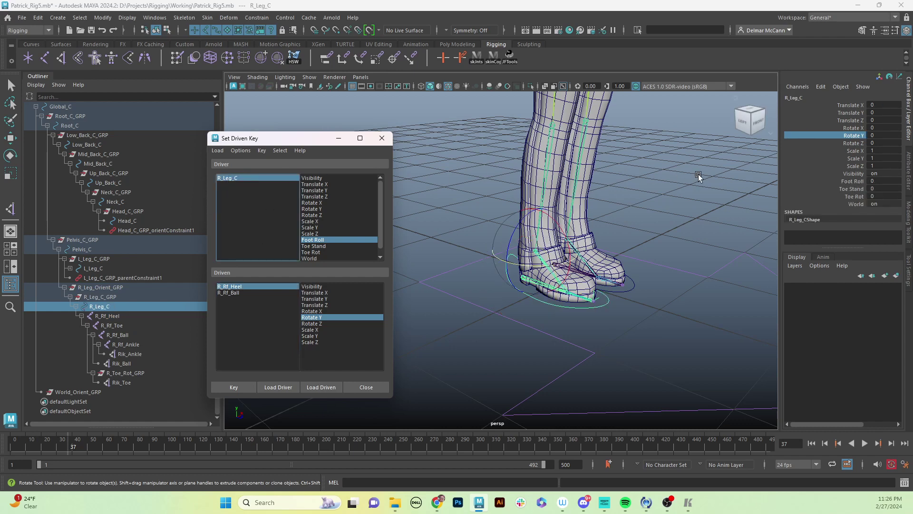
{"action": "double_click", "coordinate": [886, 181]}
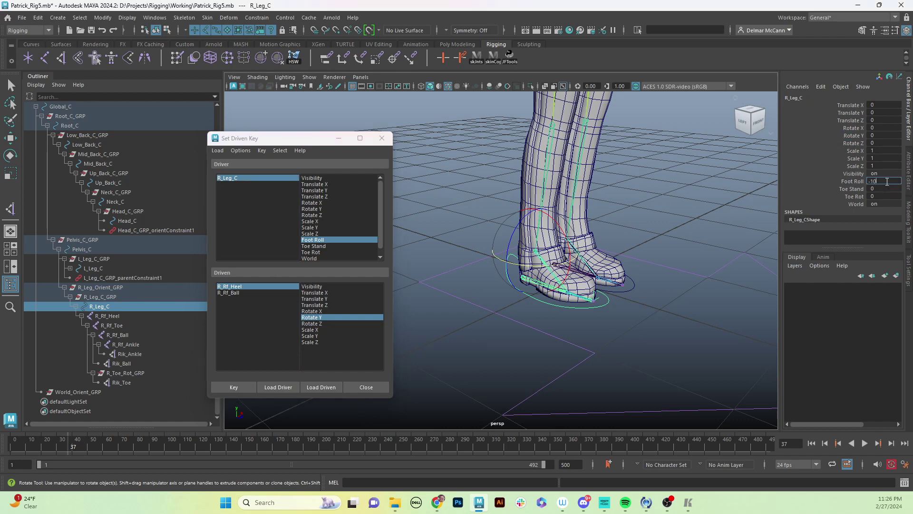
{"action": "left_click", "coordinate": [249, 287]}
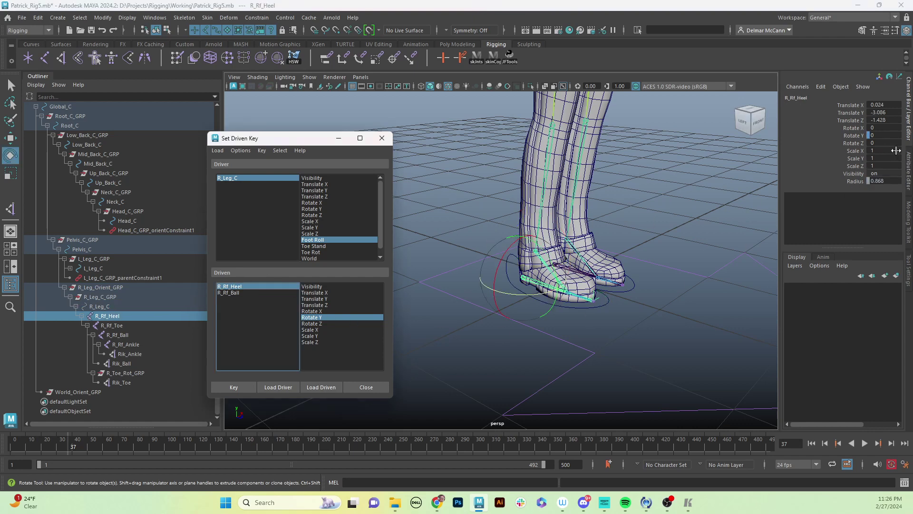
{"action": "double_click", "coordinate": [888, 136]}
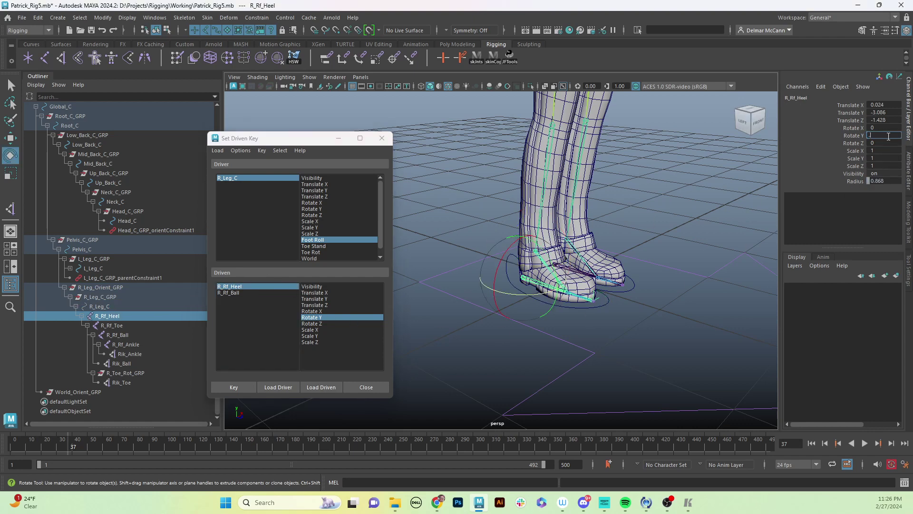
{"action": "type", "text": "-10"}
{"action": "key", "text": "Return"}
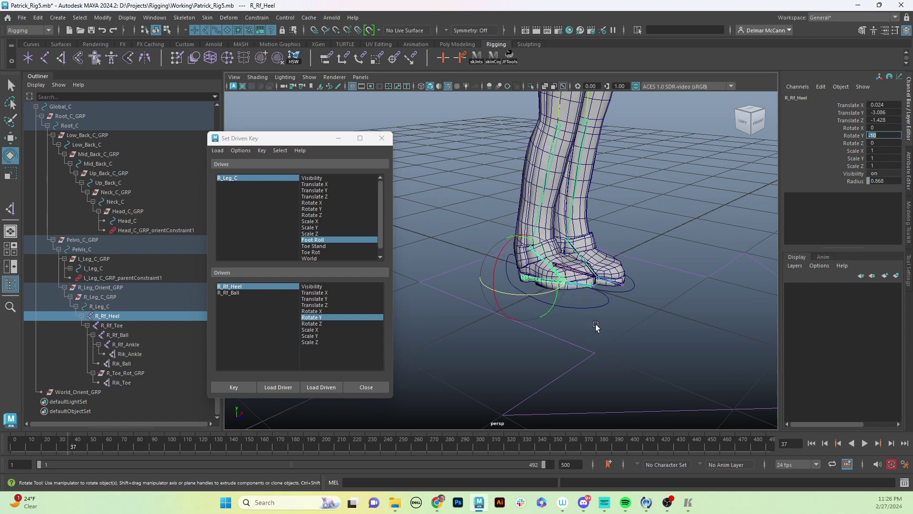
{"action": "left_click_drag", "start_coordinate": [596, 327], "coordinate": [634, 313], "text": "alt"}
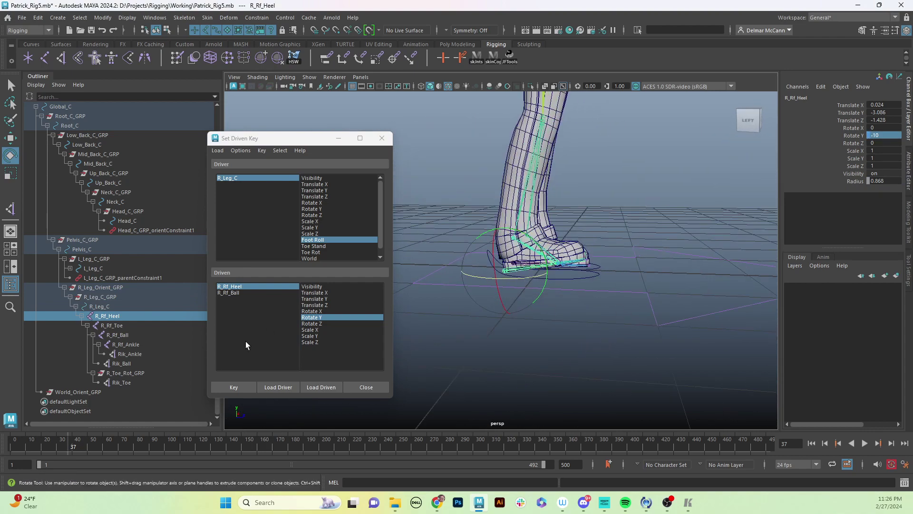
{"action": "left_click", "coordinate": [242, 387]}
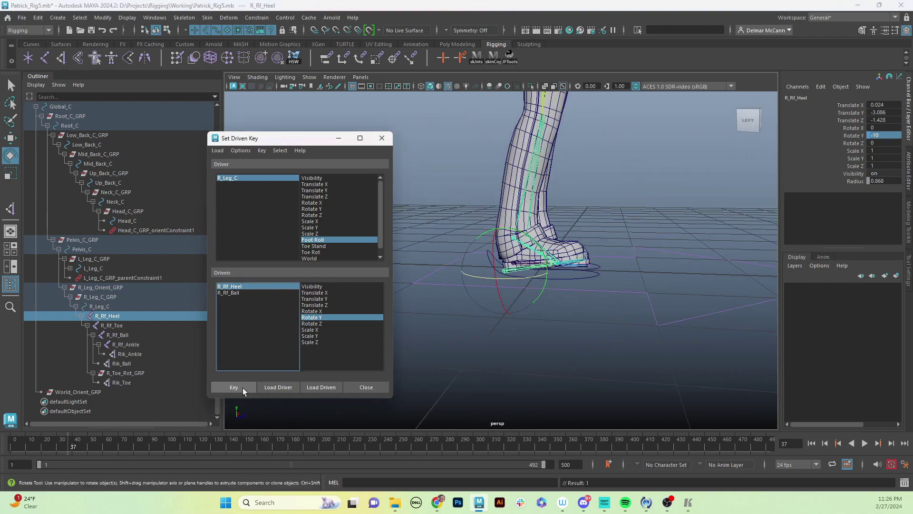
{"action": "left_click", "coordinate": [241, 179]}
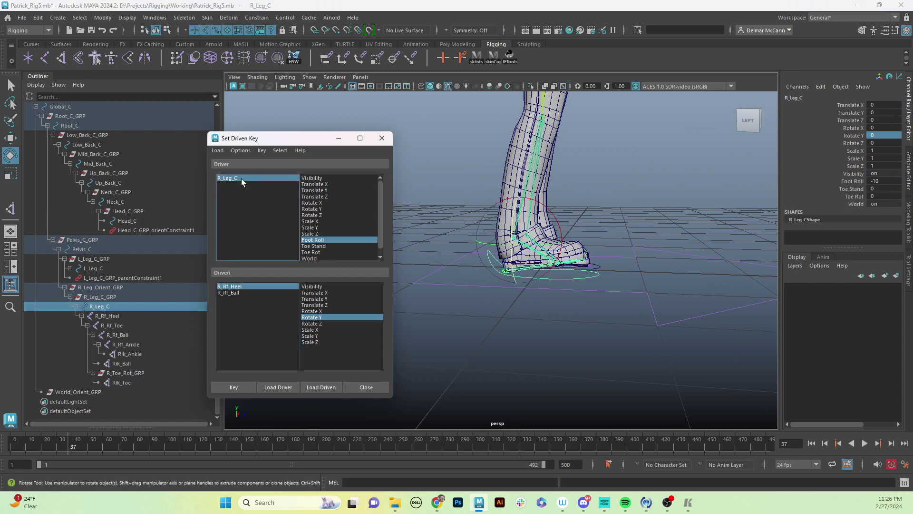
- Key R_Rf_Ball's Rotate Y at 10 against Foot Roll at 10
{"action": "left_click", "coordinate": [887, 181]}
{"action": "type", "text": "10"}
{"action": "key", "text": "Return"}
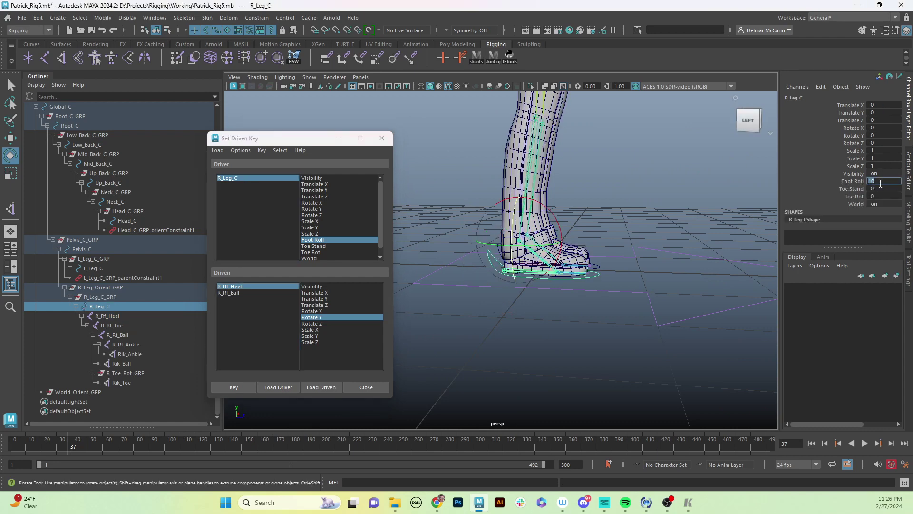
{"action": "left_click", "coordinate": [228, 293]}
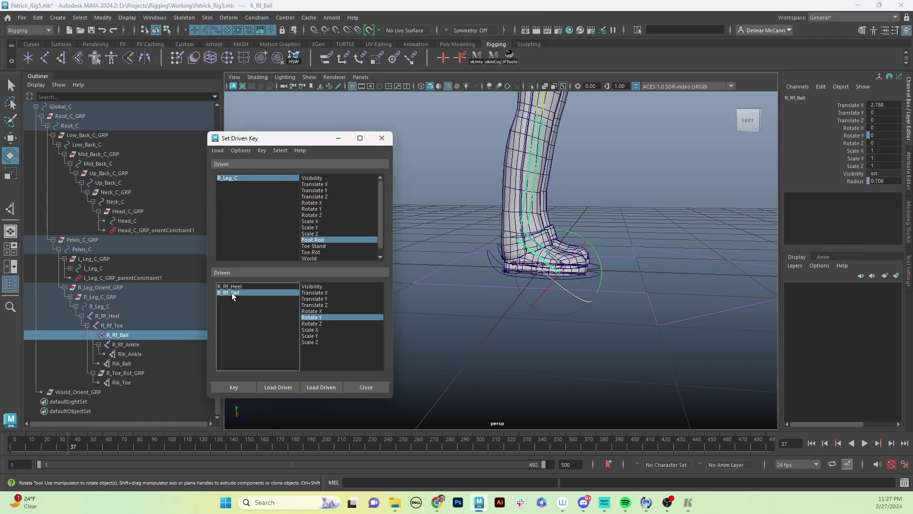
{"action": "double_click", "coordinate": [891, 135]}
{"action": "key", "text": "Return"}
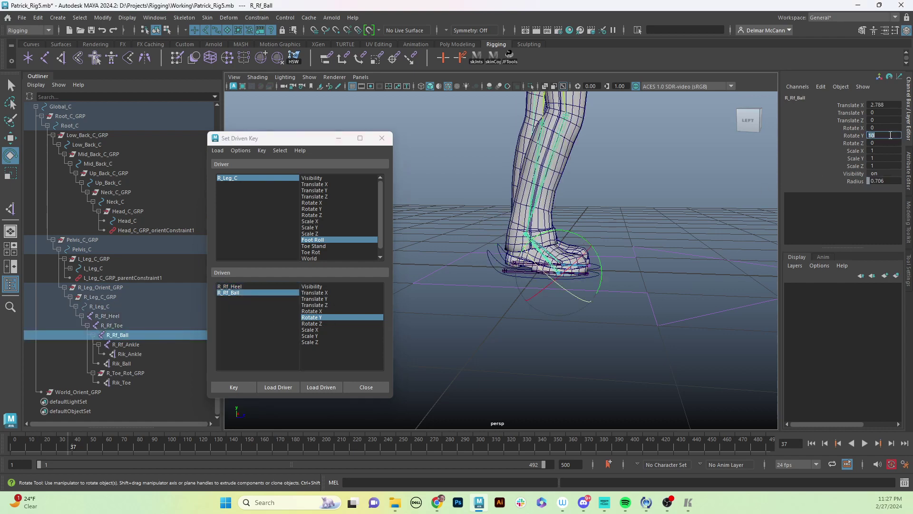
{"action": "left_click", "coordinate": [233, 386]}
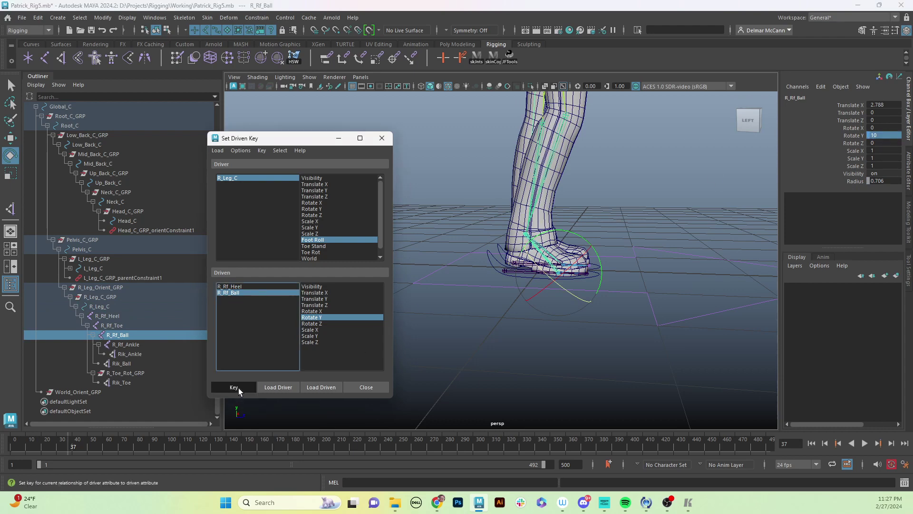
- Test the foot roll on R_Leg_C, undo back to 10, and close Set Driven Key
{"action": "left_click", "coordinate": [490, 263]}
{"action": "left_click", "coordinate": [861, 181]}
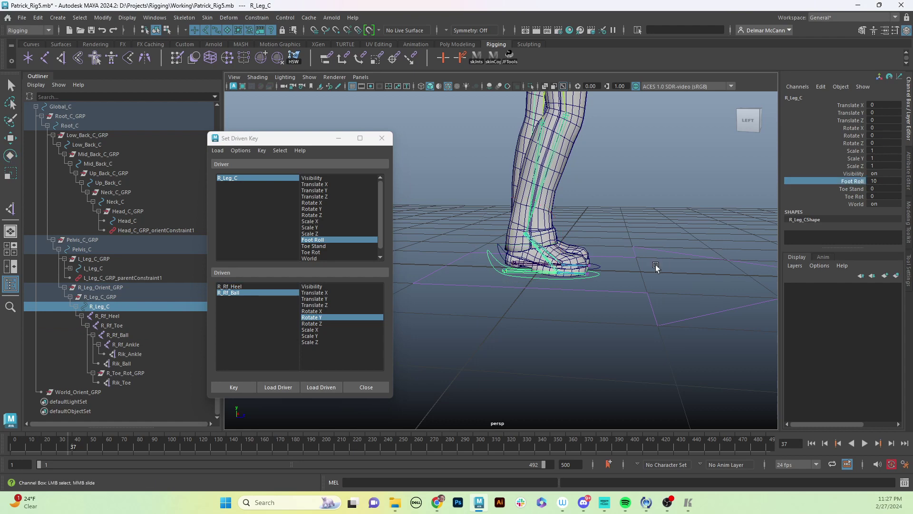
{"action": "middle_click_drag", "start_coordinate": [669, 259], "coordinate": [598, 262]}
{"action": "key", "text": "ctrl+z"}
{"action": "key", "text": "ctrl+z"}
{"action": "key", "text": "ctrl+z"}
{"action": "key", "text": "ctrl+z"}
{"action": "left_click", "coordinate": [381, 138]}
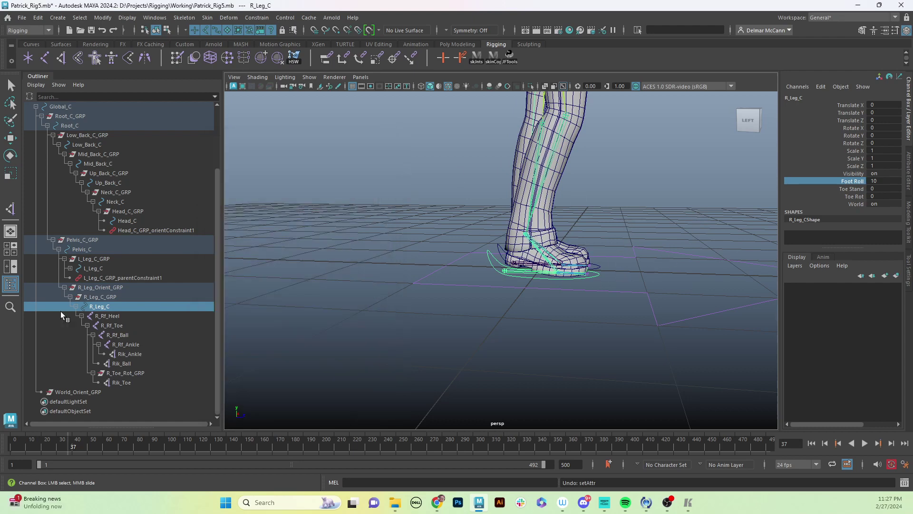
- In the Graph Editor, give R_Rf_Heel's Rotate Y curve linear tangents and pre-infinity cycle with offset
{"action": "left_click", "coordinate": [119, 316]}
{"action": "key", "text": "e"}
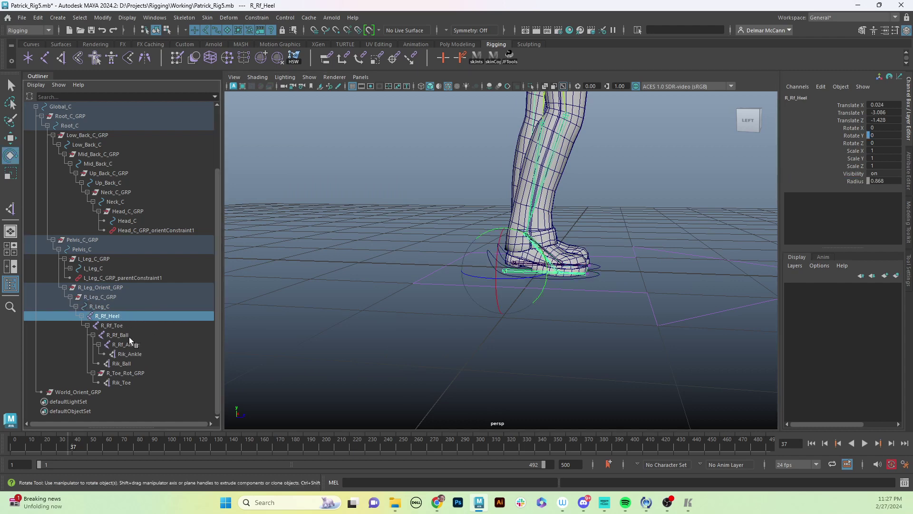
{"action": "left_click", "coordinate": [126, 336], "text": "ctrl"}
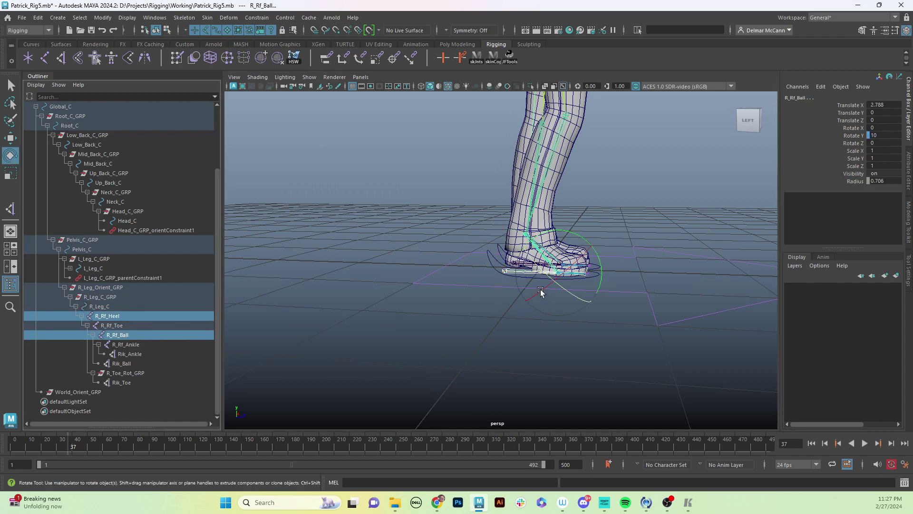
{"action": "key", "text": "shift+g"}
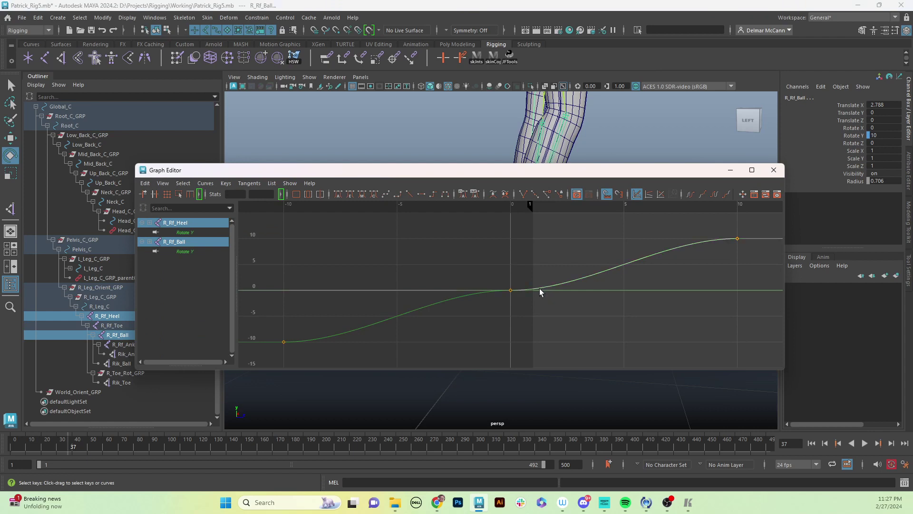
{"action": "left_click", "coordinate": [186, 222]}
{"action": "left_click_drag", "start_coordinate": [388, 280], "coordinate": [426, 311]}
{"action": "left_click", "coordinate": [409, 194]}
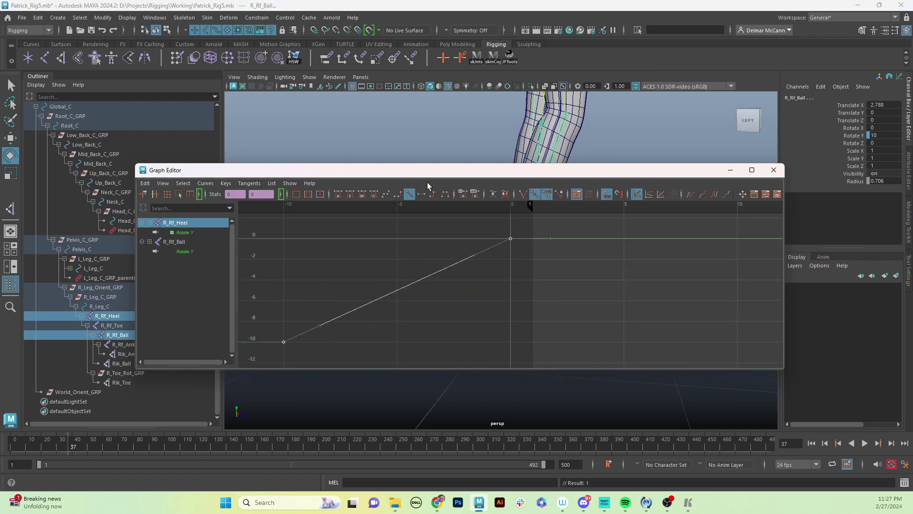
{"action": "left_click_drag", "start_coordinate": [429, 173], "coordinate": [451, 150]}
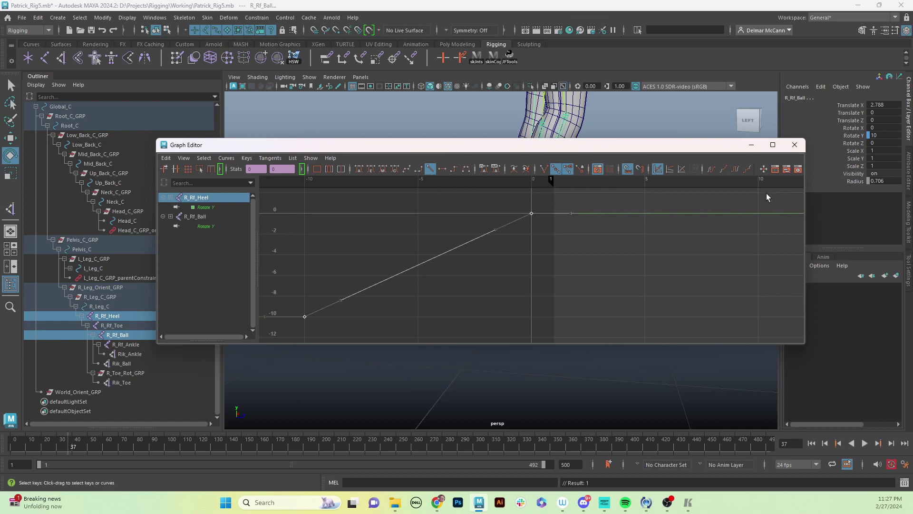
{"action": "left_click", "coordinate": [724, 167]}
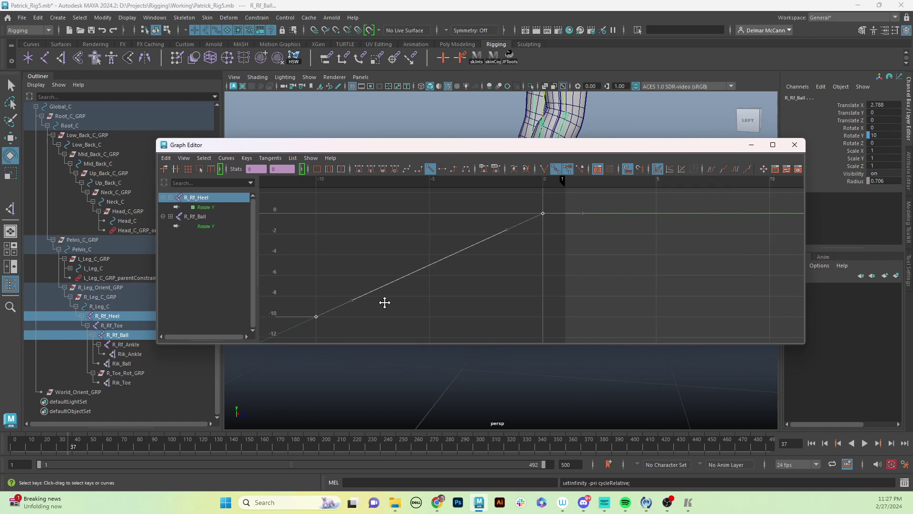
{"action": "key", "text": "f"}
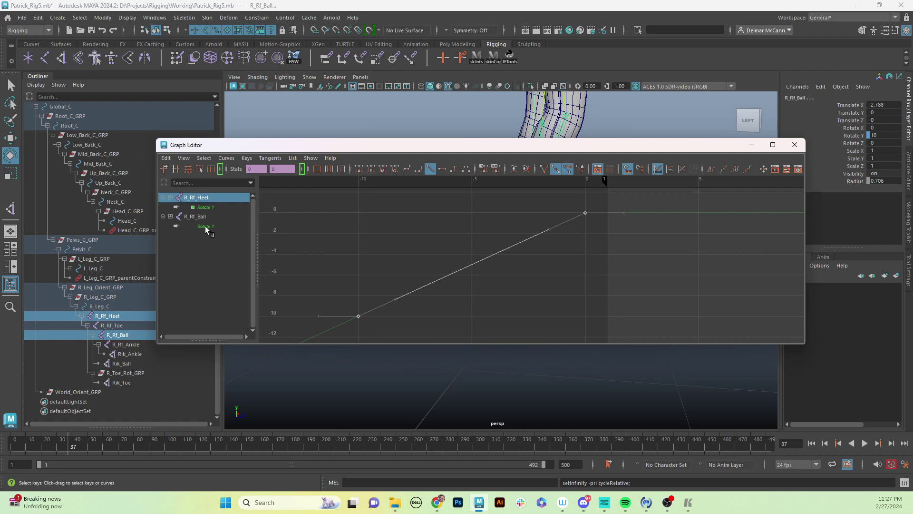
- Give R_Rf_Ball's Rotate Y curve linear tangents and post-infinity cycle with offset
{"action": "left_click", "coordinate": [189, 226]}
{"action": "key", "text": "f"}
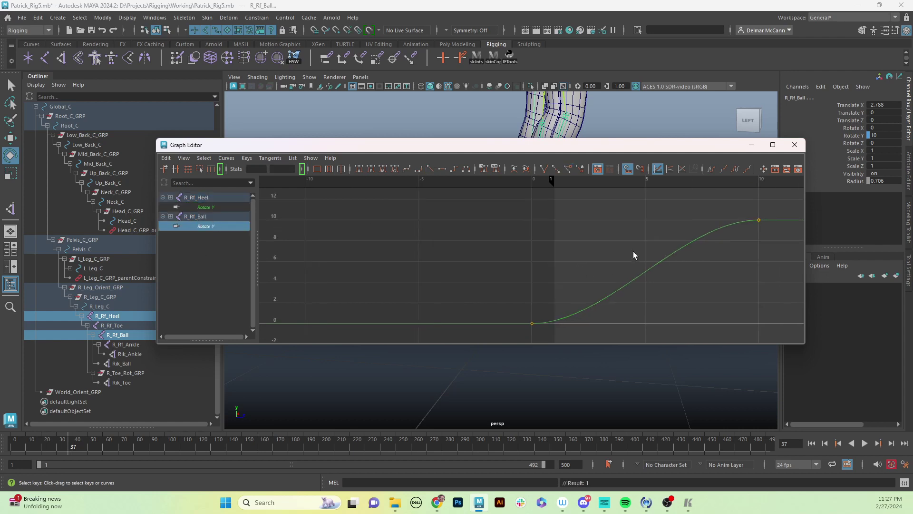
{"action": "left_click_drag", "start_coordinate": [676, 292], "coordinate": [559, 159]}
{"action": "left_click", "coordinate": [429, 169]}
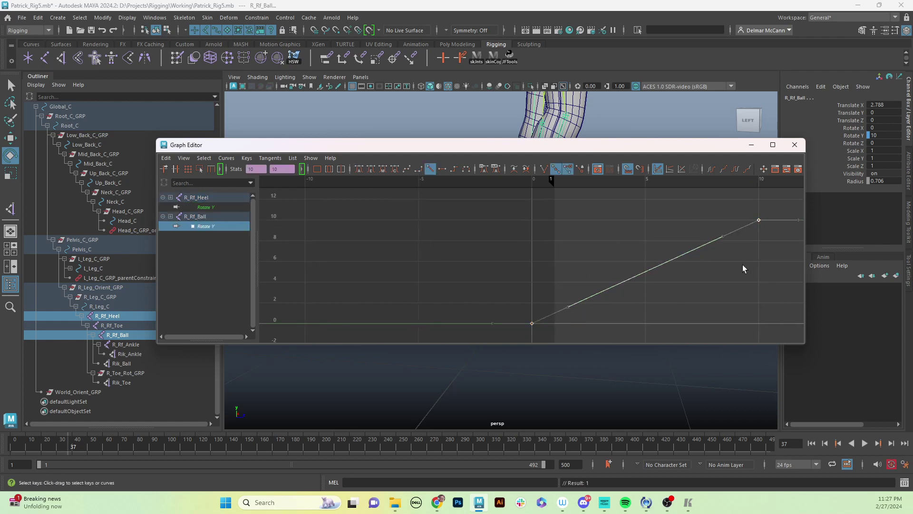
{"action": "key", "text": "f"}
{"action": "middle_click_drag", "start_coordinate": [664, 278], "coordinate": [641, 264], "text": "alt"}
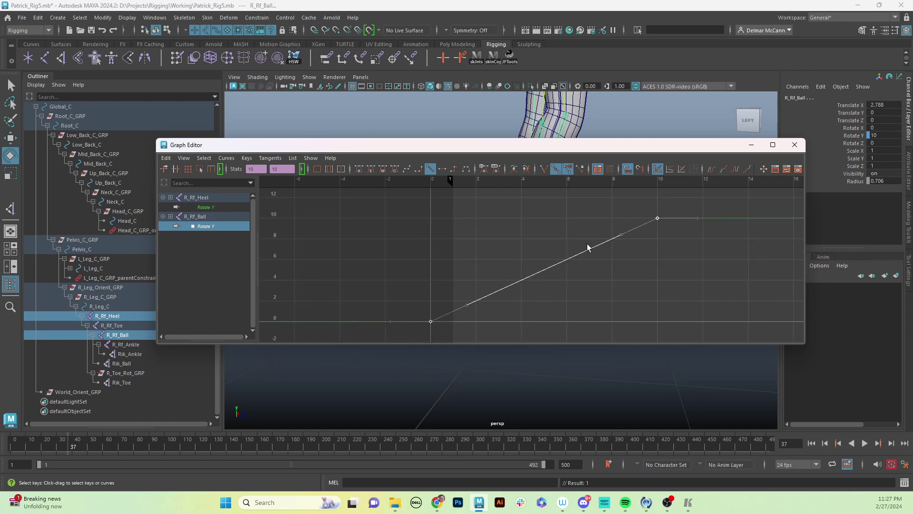
{"action": "left_click", "coordinate": [746, 169]}
{"action": "scroll", "coordinate": [702, 253], "scroll_direction": "down", "scroll_amount": 2}
{"action": "scroll", "coordinate": [702, 253], "scroll_direction": "down", "scroll_amount": 3}
- Close the Graph Editor and scrub R_Leg_C's Foot Roll past 10 to test the extended curves
{"action": "left_click", "coordinate": [795, 145]}
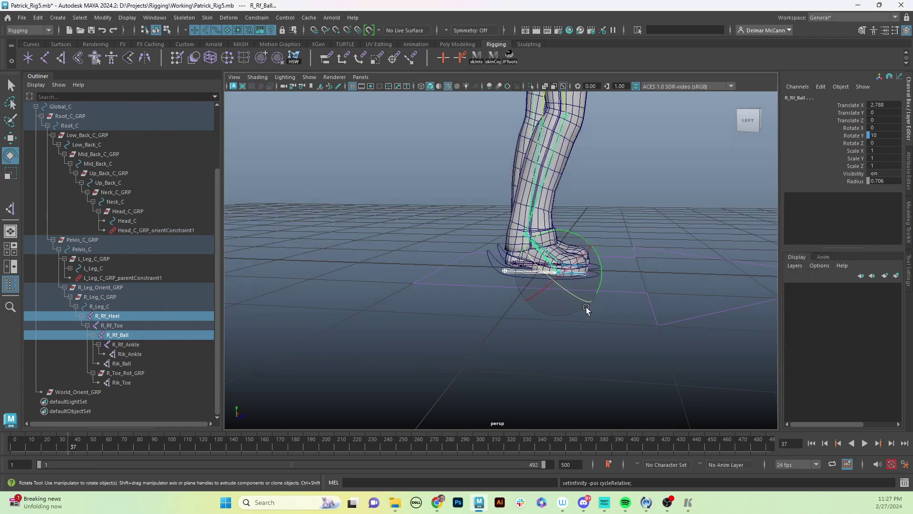
{"action": "left_click", "coordinate": [636, 278]}
{"action": "left_click", "coordinate": [598, 276]}
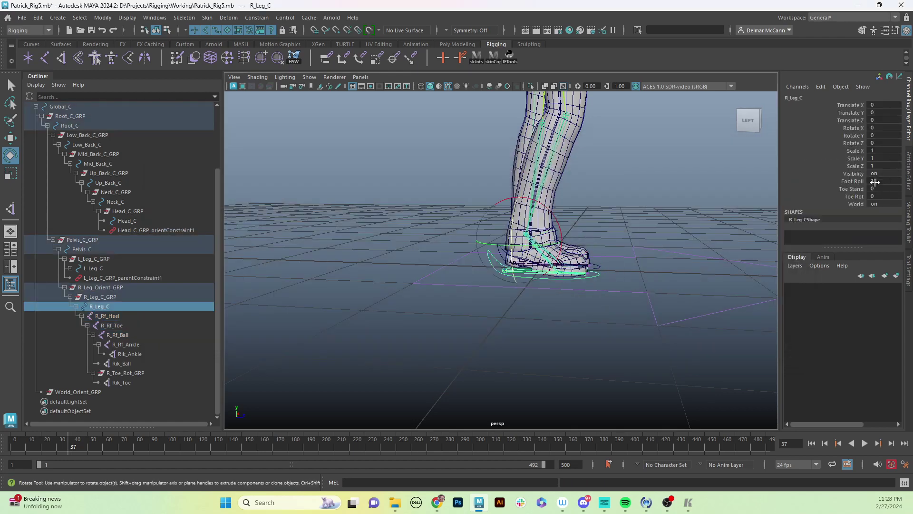
{"action": "left_click", "coordinate": [857, 181]}
{"action": "mouse_move", "coordinate": [643, 243]}
{"action": "middle_mouse_down"}
{"action": "mouse_move", "coordinate": [407, 306]}
{"action": "mouse_move", "coordinate": [744, 249]}
{"action": "mouse_move", "coordinate": [644, 257]}
{"action": "middle_mouse_up"}
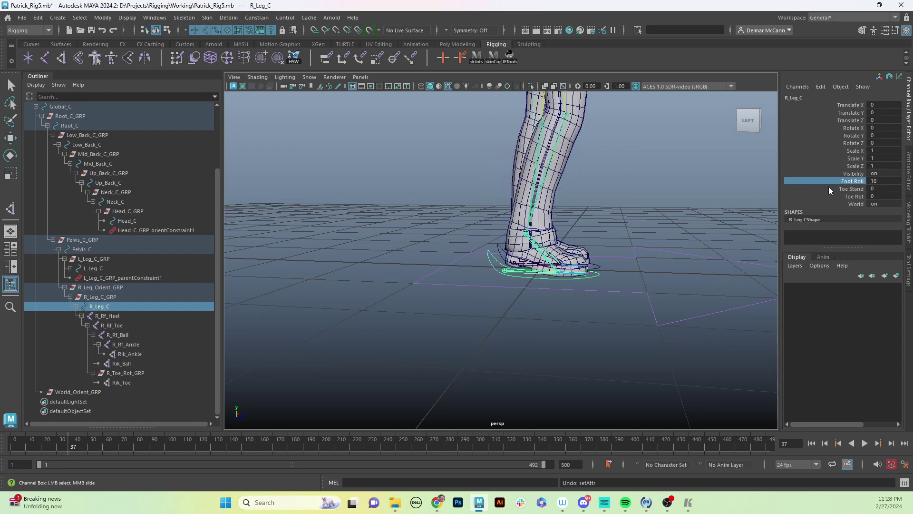
- Set Foot Roll to 0 and orbit to a frontal view of both legs
{"action": "double_click", "coordinate": [887, 181]}
{"action": "type", "text": "0"}
{"action": "key", "text": "Return"}
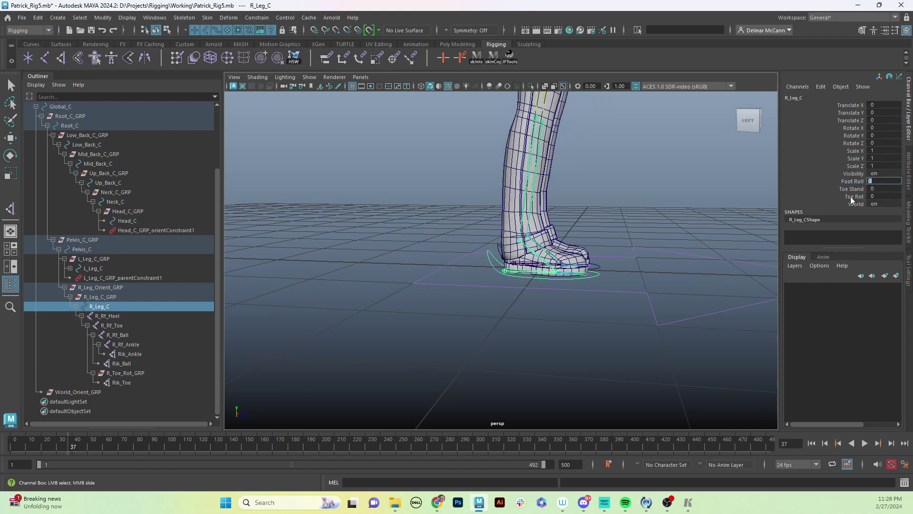
{"action": "left_click_drag", "start_coordinate": [662, 238], "coordinate": [627, 234], "text": "alt"}
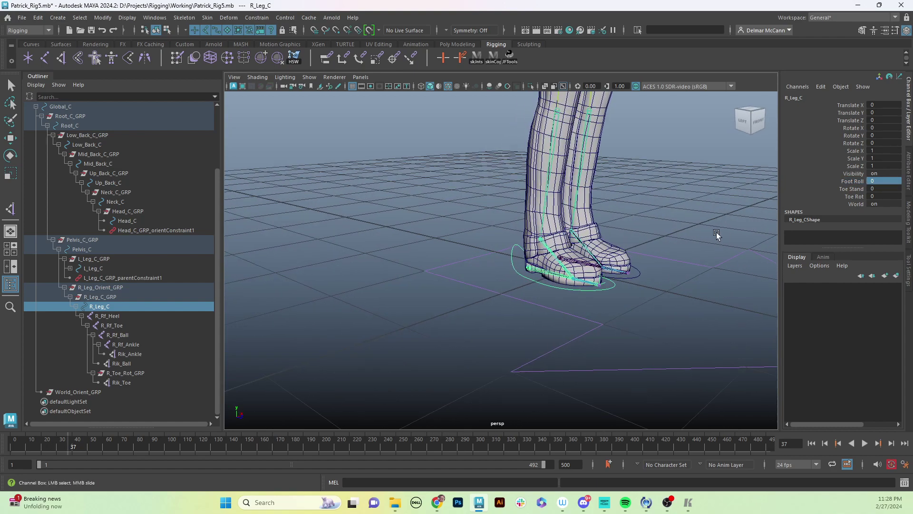
{"action": "left_click_drag", "start_coordinate": [717, 235], "coordinate": [492, 273], "text": "alt"}
{"action": "key", "text": "e"}
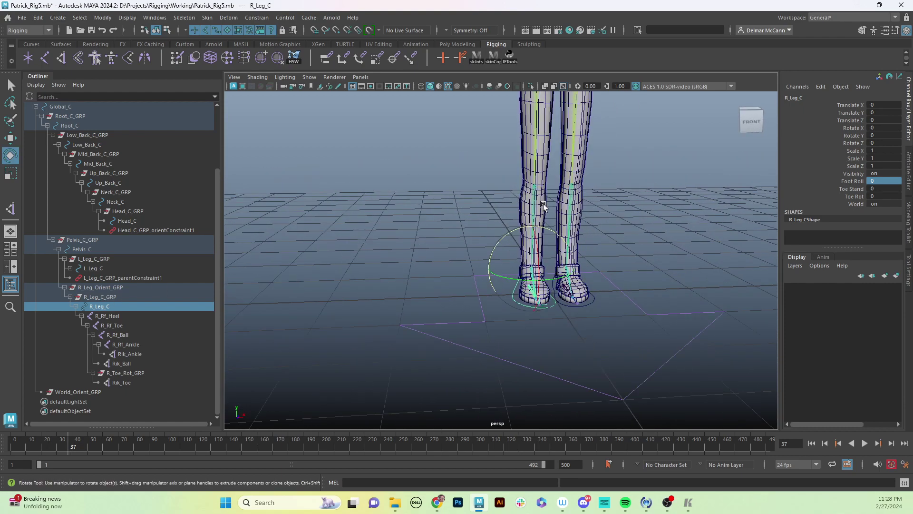
{"action": "middle_click_drag", "start_coordinate": [544, 206], "coordinate": [557, 243], "text": "alt"}
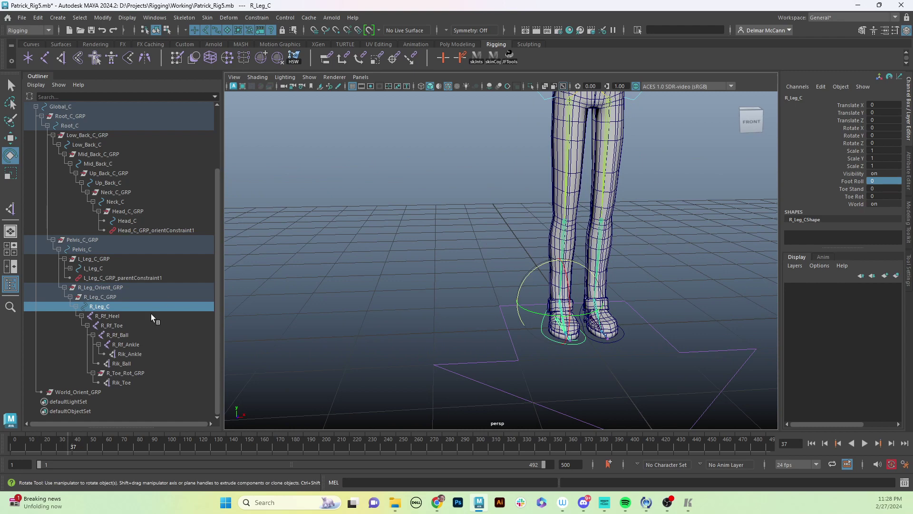
- Parent-constrain R_Leg_C_GRP to World_Orient_GRP, inspect R_Leg_C_GRP_parentConstraint1, and reselect R_Leg_C
{"action": "left_click", "coordinate": [79, 392]}
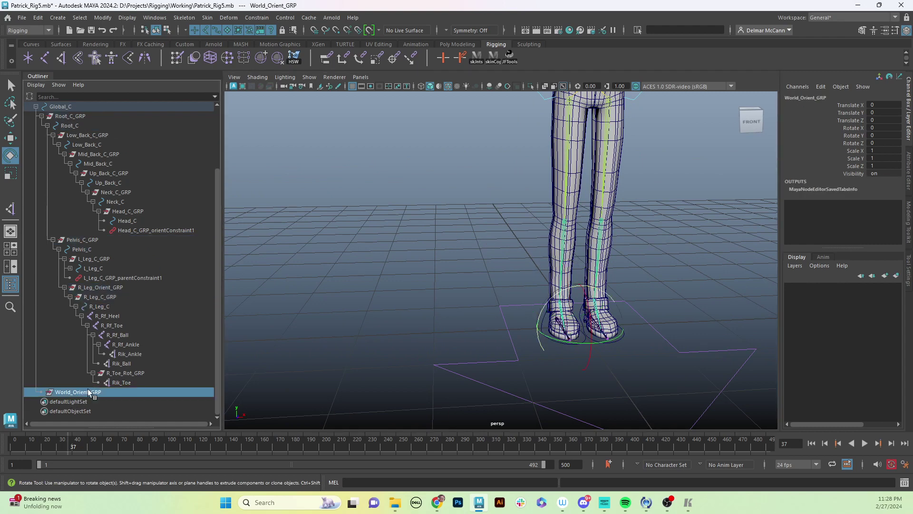
{"action": "left_click", "coordinate": [100, 297], "text": "ctrl"}
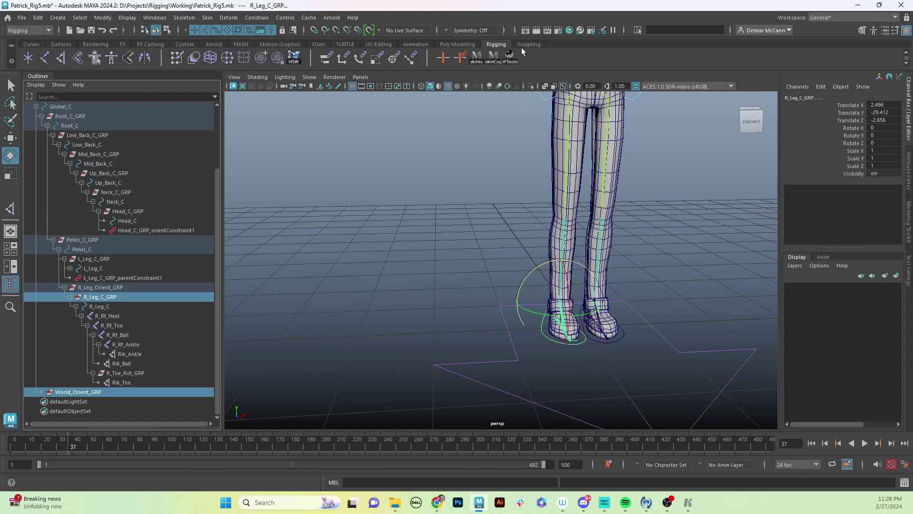
{"action": "left_click", "coordinate": [326, 58]}
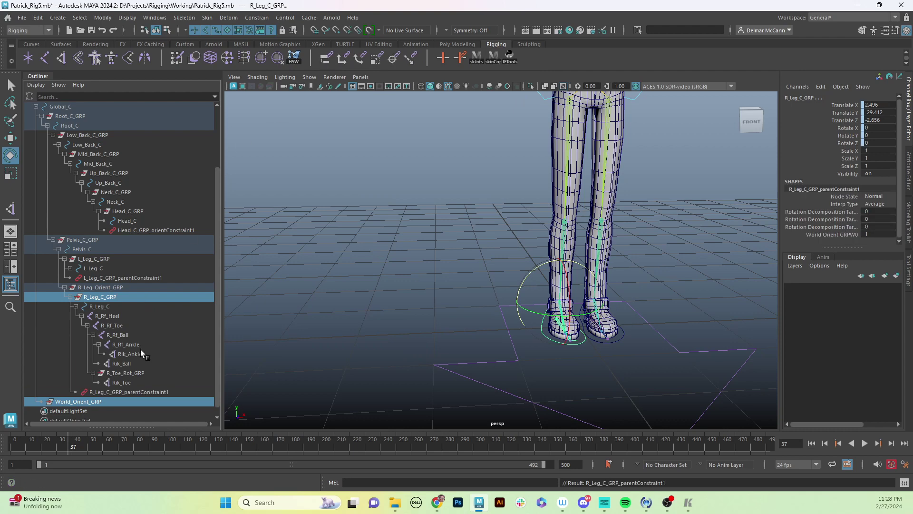
{"action": "left_click", "coordinate": [148, 392]}
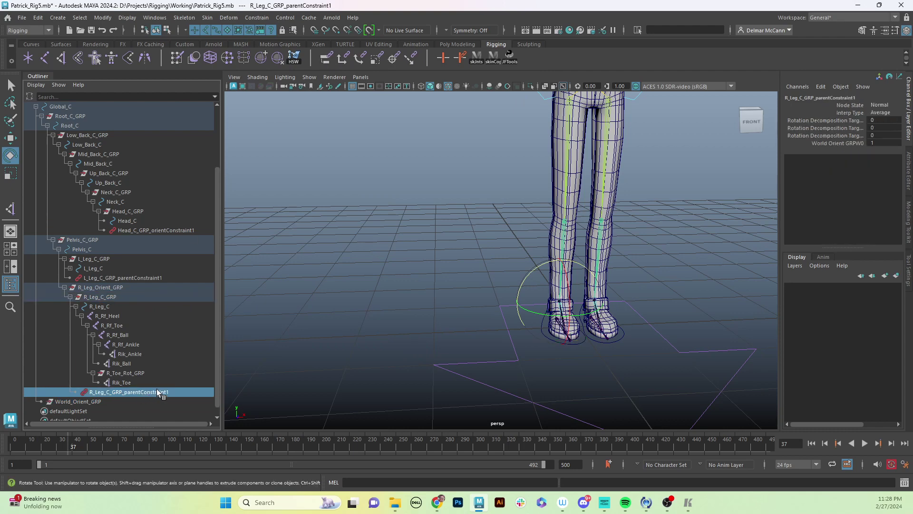
{"action": "left_click", "coordinate": [88, 401]}
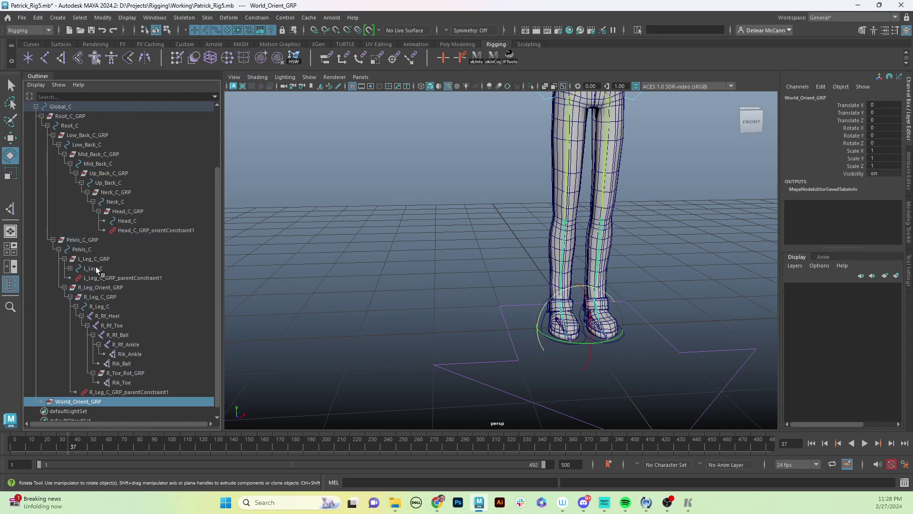
{"action": "left_click", "coordinate": [522, 292]}
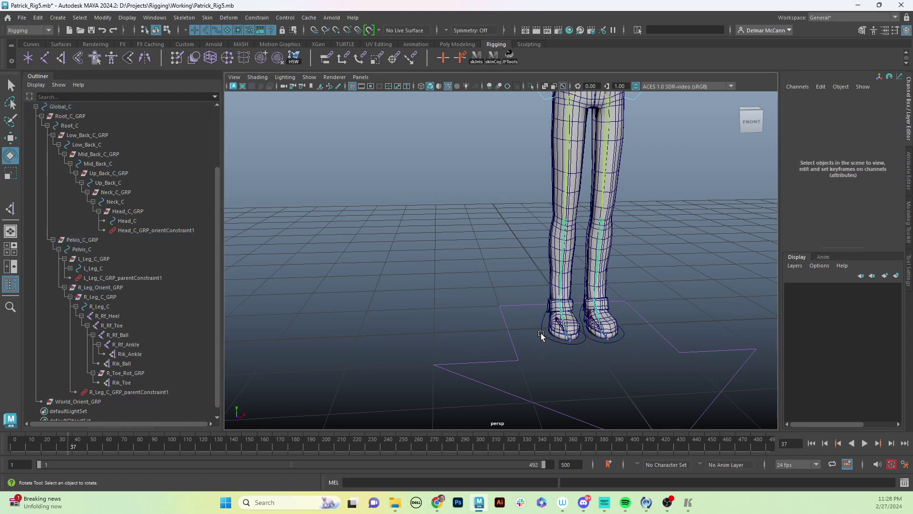
{"action": "left_click", "coordinate": [541, 328]}
- Open the Connection Editor for R_Leg_C and pick World as the output attribute
{"action": "left_click", "coordinate": [155, 17]}
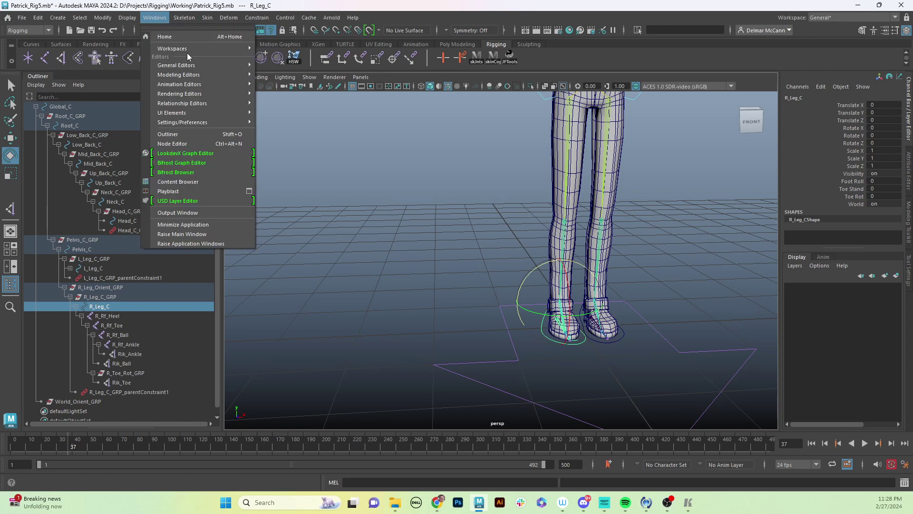
{"action": "mouse_move", "coordinate": [181, 76]}
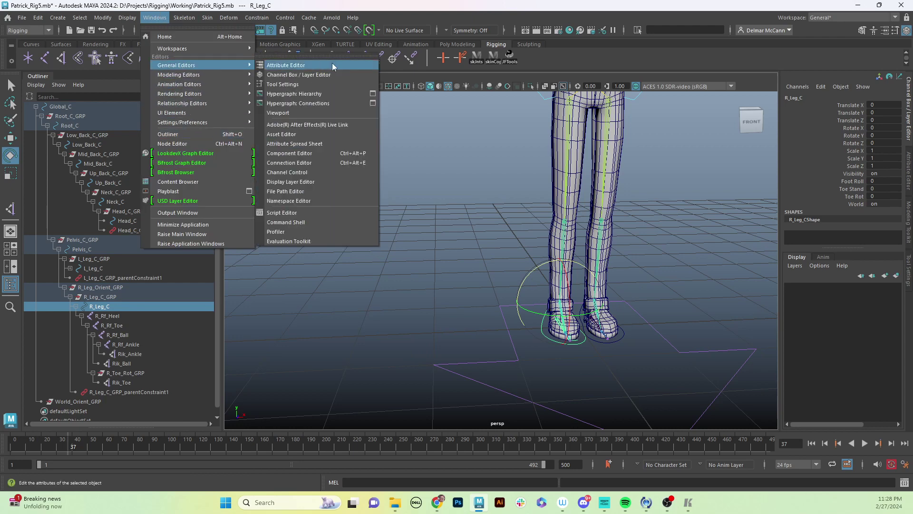
{"action": "left_click", "coordinate": [305, 165]}
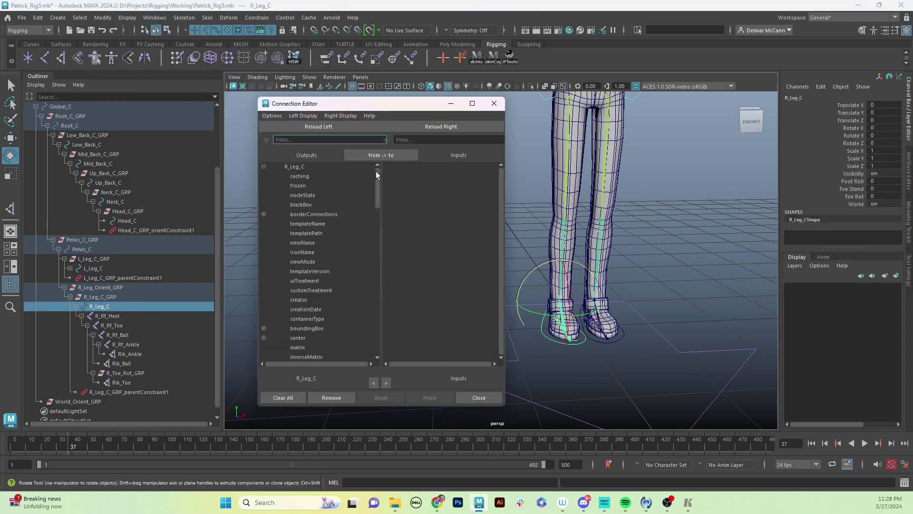
{"action": "scroll", "coordinate": [380, 200], "scroll_direction": "down", "scroll_amount": 1}
{"action": "scroll", "coordinate": [381, 331], "scroll_direction": "down", "scroll_amount": 1}
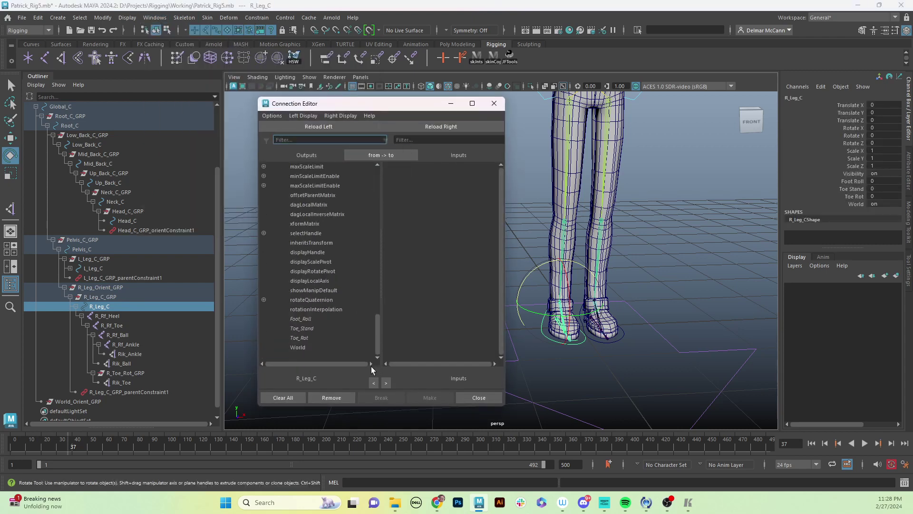
{"action": "left_click", "coordinate": [304, 348]}
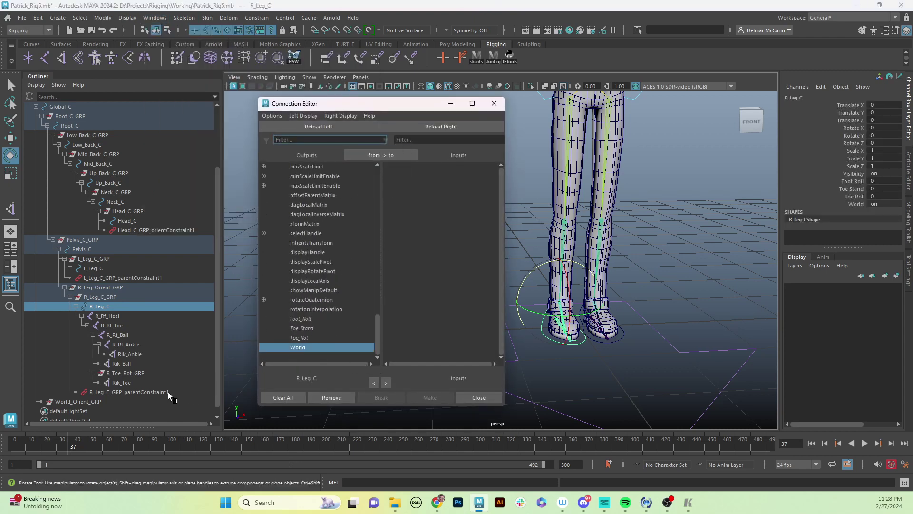
- Load R_Leg_C_GRP_parentConstraint1 on the right and connect World to its World_Orient_GRPW0 weight
{"action": "left_click", "coordinate": [127, 392]}
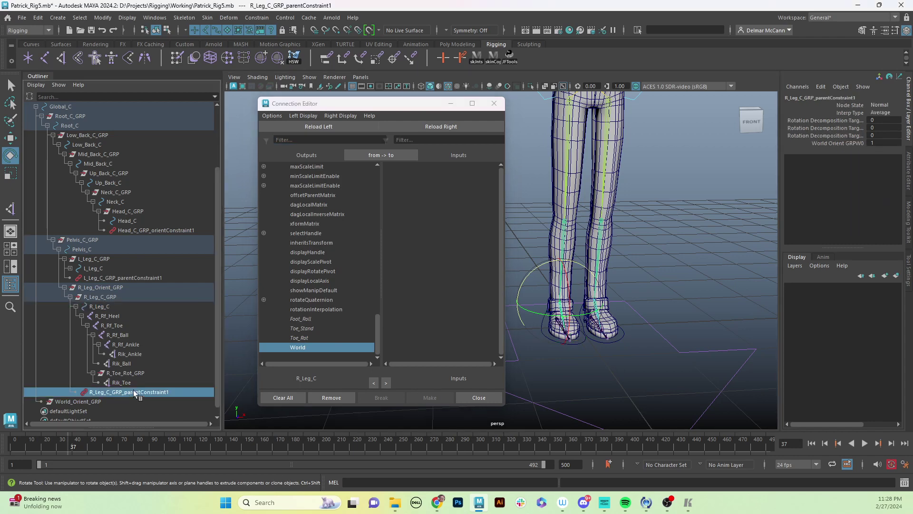
{"action": "left_click", "coordinate": [446, 127]}
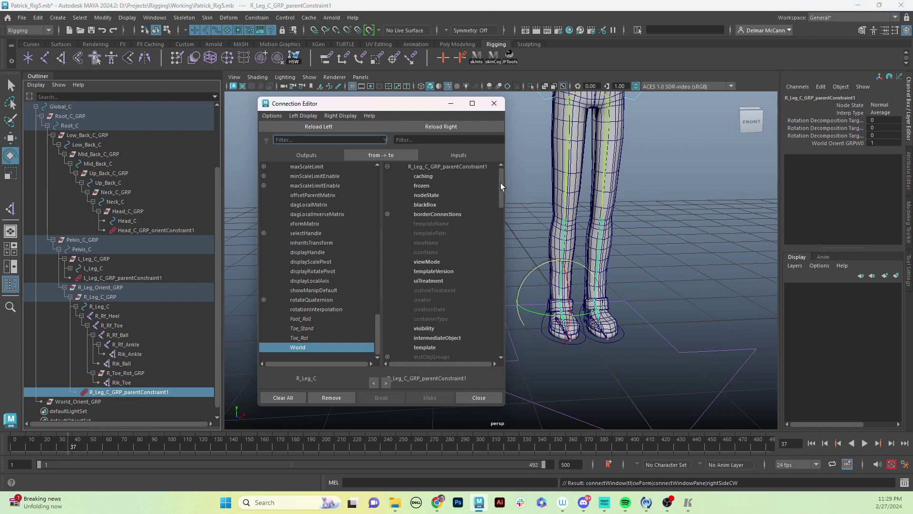
{"action": "left_click_drag", "start_coordinate": [501, 184], "coordinate": [501, 346]}
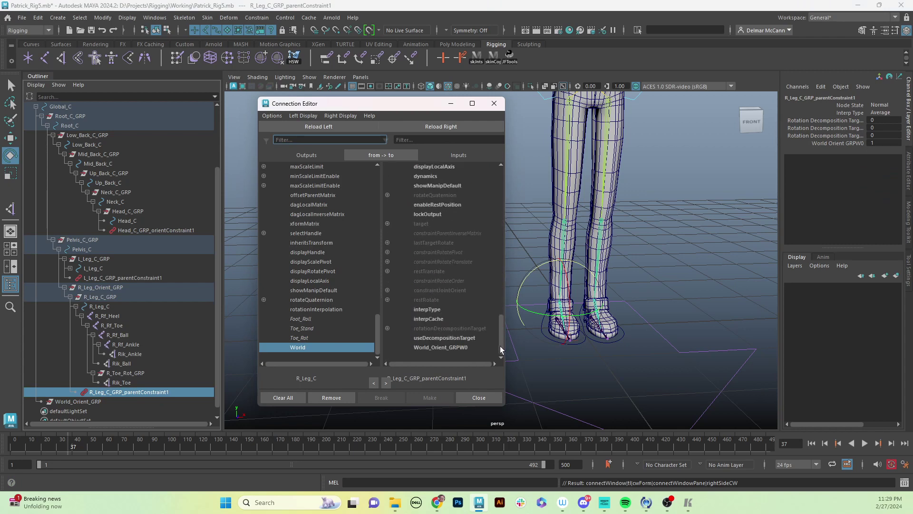
{"action": "left_click", "coordinate": [461, 347]}
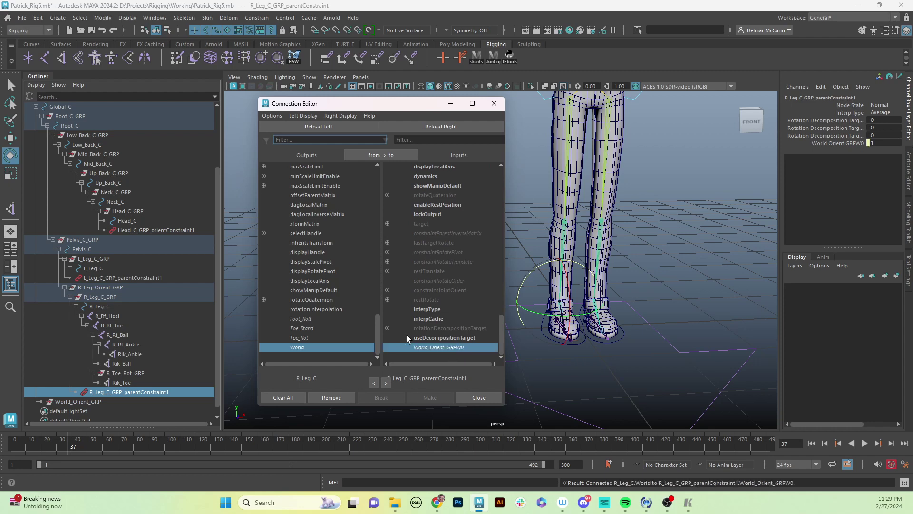
{"action": "left_click", "coordinate": [495, 105]}
{"action": "left_click", "coordinate": [587, 362]}
- Move Root_C up and down to test the legs, then undo back to its starting height
{"action": "left_click", "coordinate": [579, 345]}
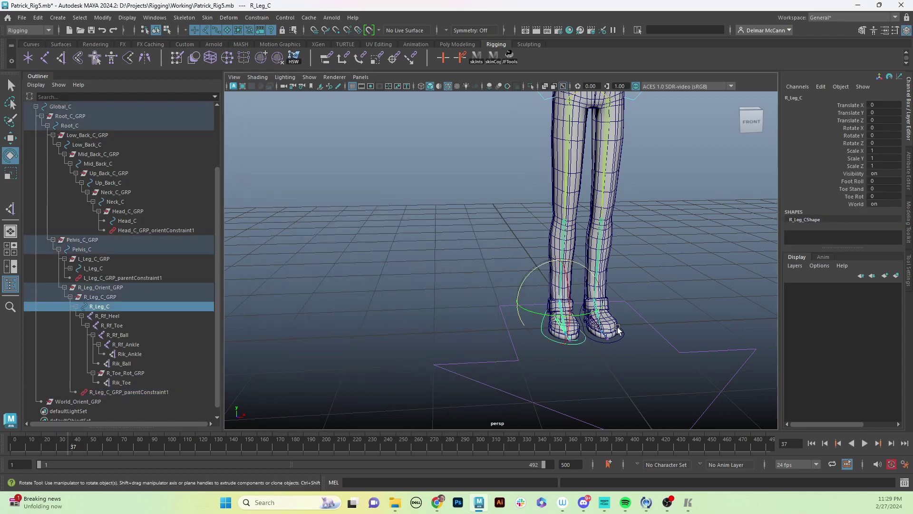
{"action": "left_click_drag", "start_coordinate": [685, 224], "coordinate": [636, 342], "text": "alt"}
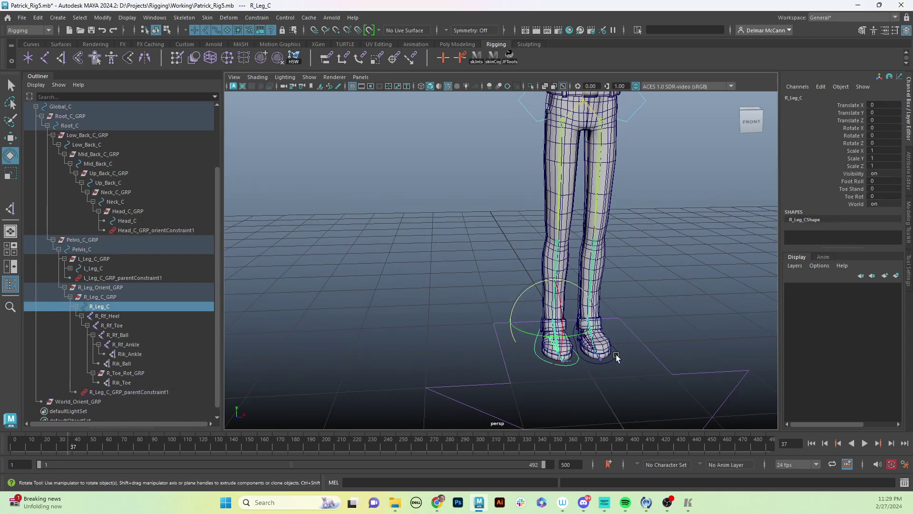
{"action": "left_click", "coordinate": [616, 355]}
{"action": "left_click", "coordinate": [673, 279]}
{"action": "mouse_move", "coordinate": [652, 220]}
{"action": "left_mouse_down", "text": "alt"}
{"action": "mouse_move", "coordinate": [655, 170]}
{"action": "mouse_move", "coordinate": [660, 213]}
{"action": "left_mouse_up", "text": "alt"}
{"action": "left_click", "coordinate": [657, 158]}
{"action": "key", "text": "w"}
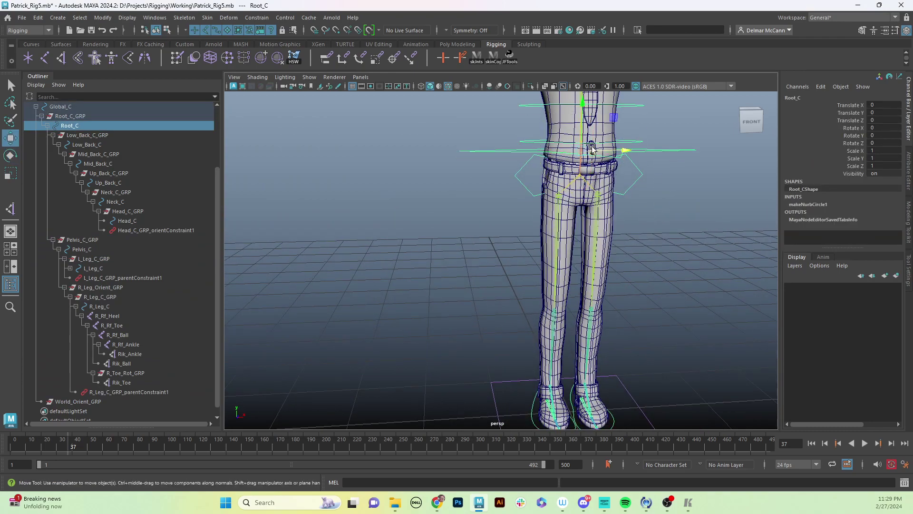
{"action": "left_click_drag", "start_coordinate": [587, 111], "coordinate": [573, 277]}
{"action": "key", "text": "ctrl+z"}
- Spread both foot controls L_Leg_C and R_Leg_C sideways to test, then undo the move
{"action": "left_click", "coordinate": [584, 325]}
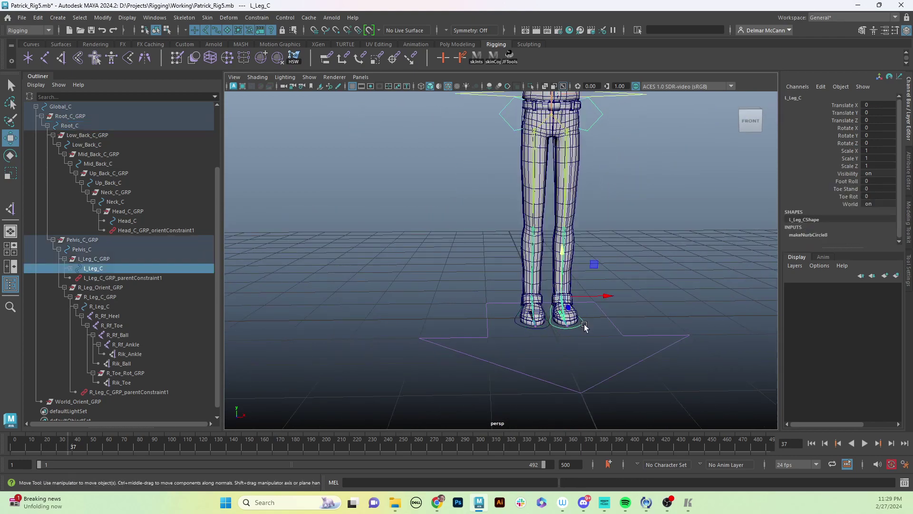
{"action": "left_click", "coordinate": [544, 328], "text": "shift"}
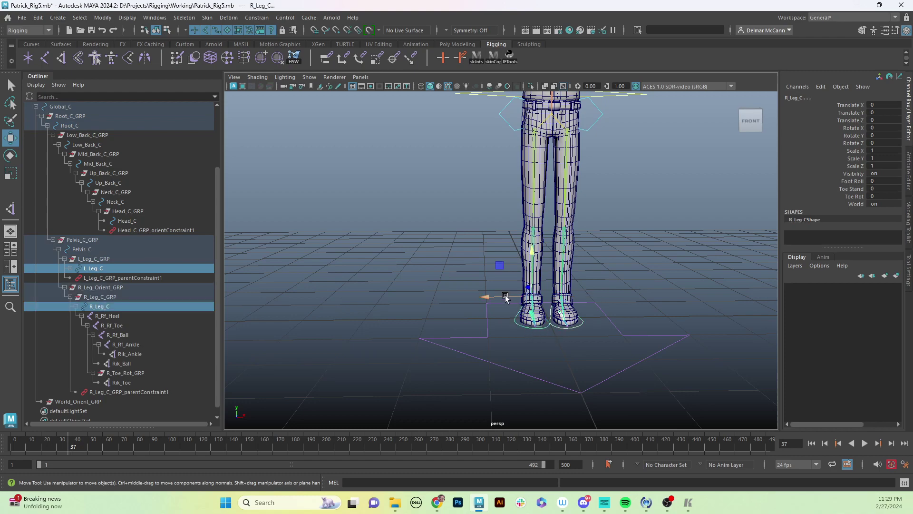
{"action": "left_click_drag", "start_coordinate": [505, 297], "coordinate": [483, 298]}
{"action": "key", "text": "ctrl+z"}
{"action": "left_click_drag", "start_coordinate": [552, 327], "coordinate": [534, 334], "text": "alt"}
{"action": "left_click", "coordinate": [630, 268]}
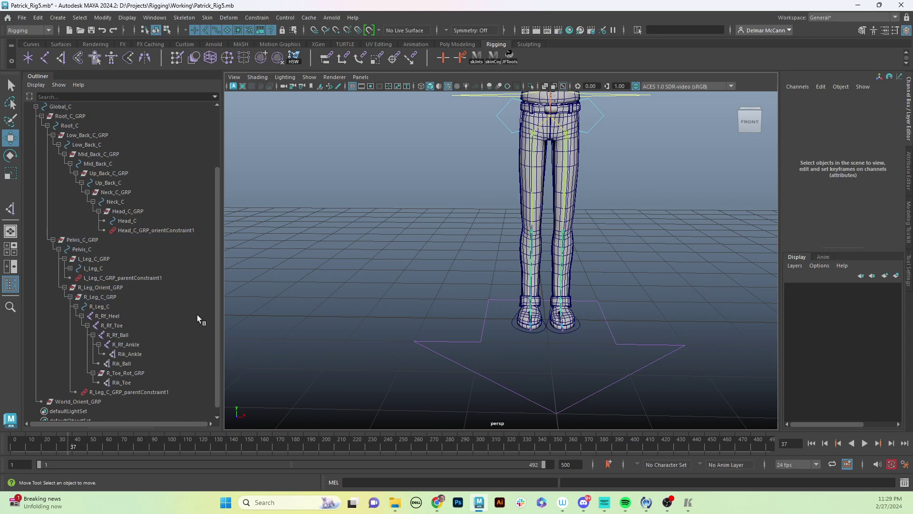
- Collapse R_Leg_Orient_GRP and Pelvis_C_GRP in the Outliner
{"action": "left_click", "coordinate": [64, 287]}
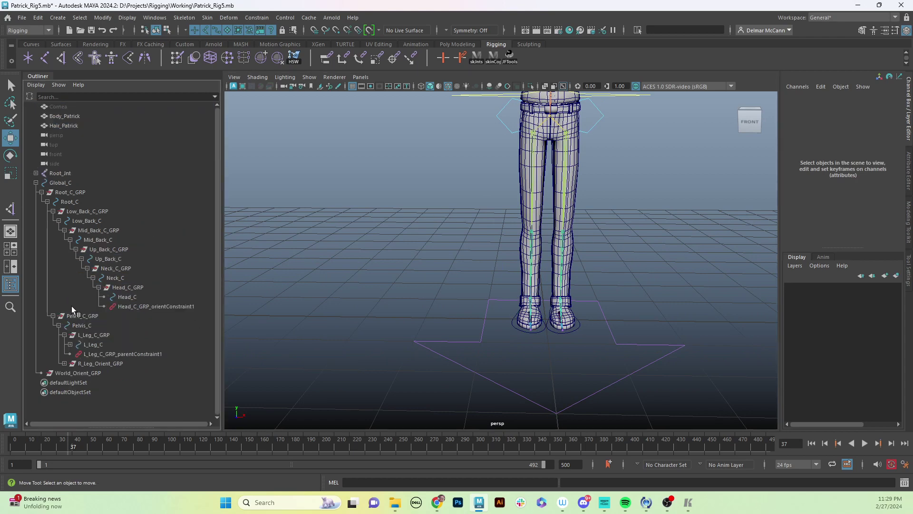
{"action": "left_click", "coordinate": [53, 316]}
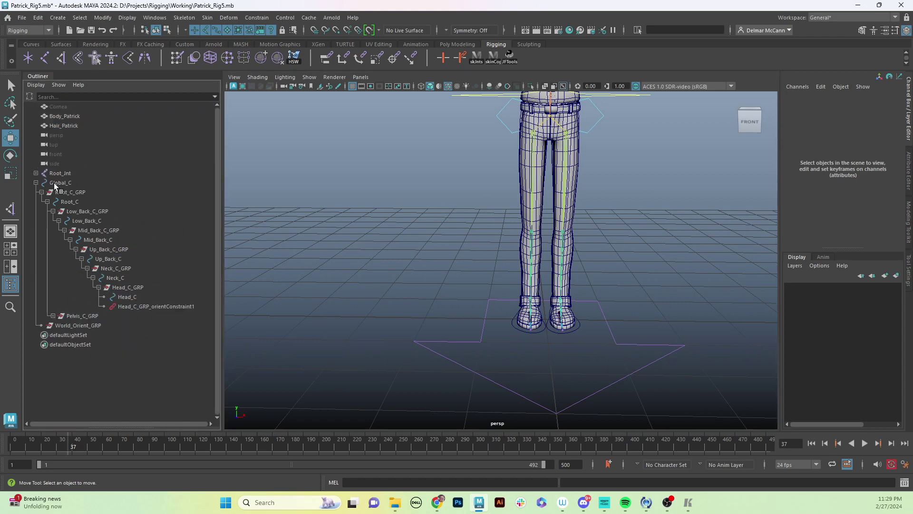
{"action": "left_click_drag", "start_coordinate": [536, 295], "coordinate": [575, 304], "text": "alt"}
{"action": "scroll", "coordinate": [583, 318], "scroll_direction": "down", "scroll_amount": 4}
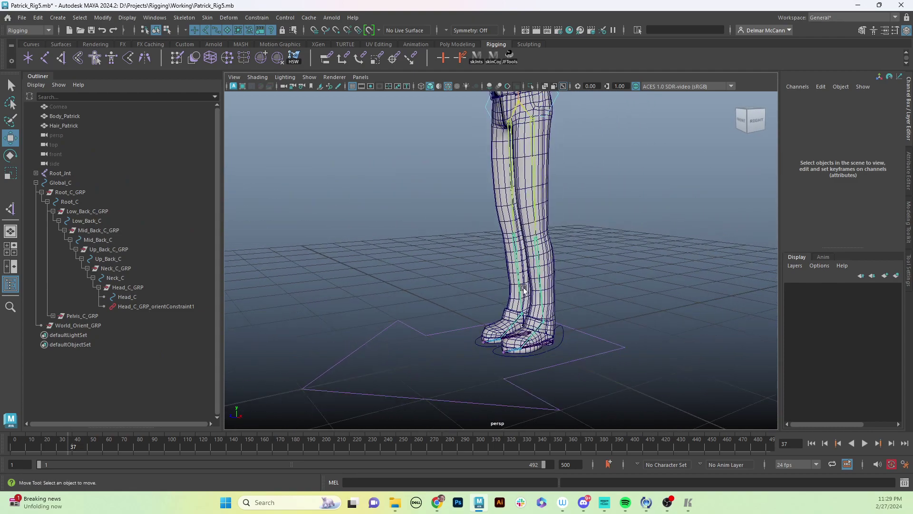
- Select L_Leg_C and show L_Leg_CShape's full attributes in the Attribute Editor
{"action": "left_click", "coordinate": [579, 334]}
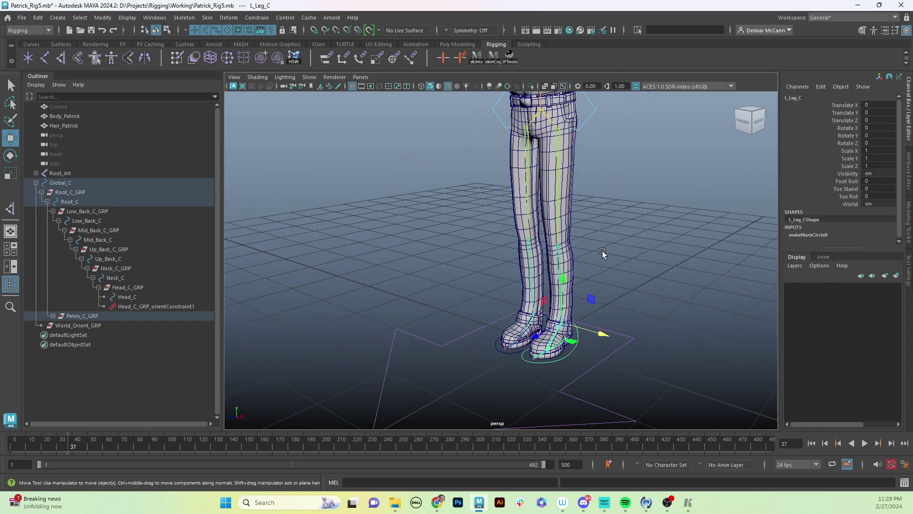
{"action": "left_click_drag", "start_coordinate": [603, 260], "coordinate": [633, 284], "text": "alt"}
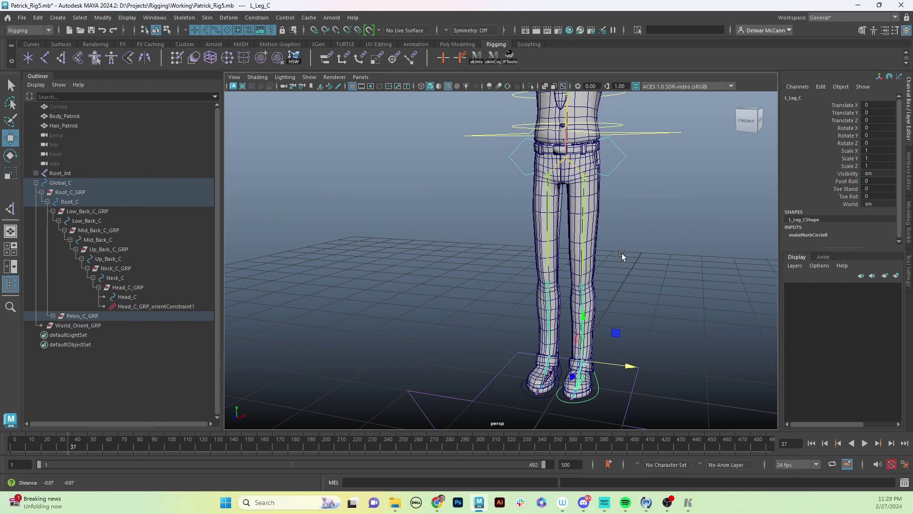
{"action": "left_click_drag", "start_coordinate": [623, 255], "coordinate": [681, 245], "text": "alt"}
{"action": "left_click", "coordinate": [680, 245]}
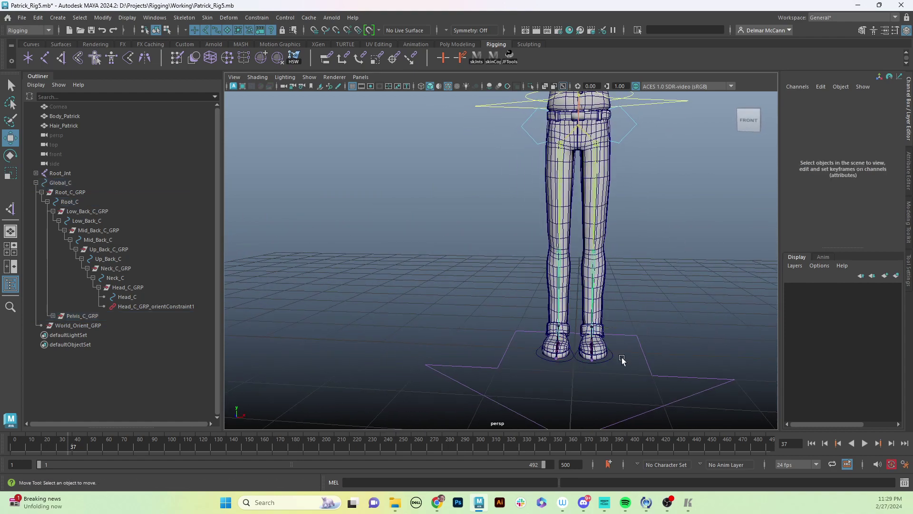
{"action": "left_click", "coordinate": [609, 361]}
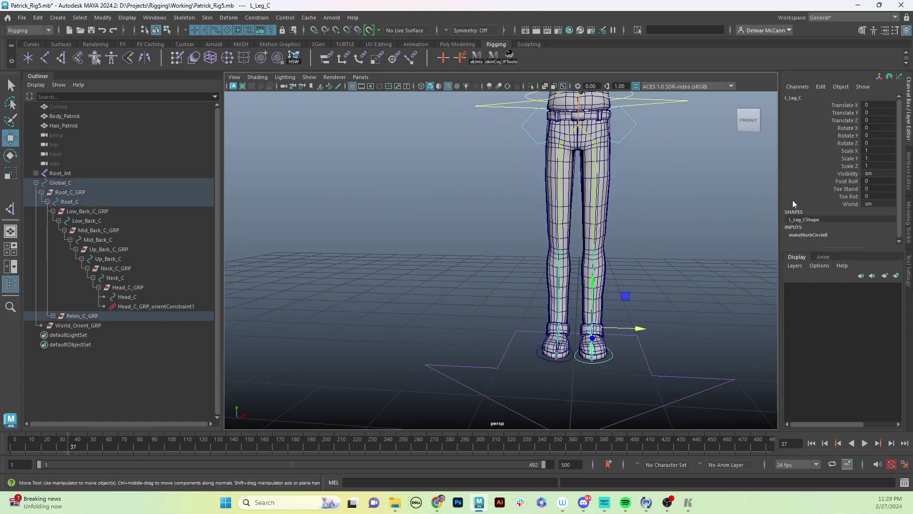
{"action": "left_click", "coordinate": [906, 176]}
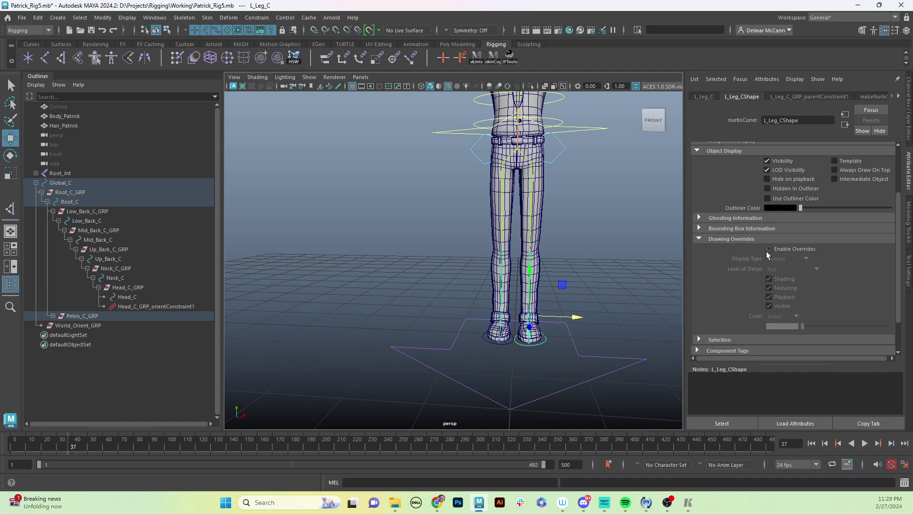
- Enable drawing overrides on L_Leg_CShape and set its colour index to blue
{"action": "left_click", "coordinate": [769, 249]}
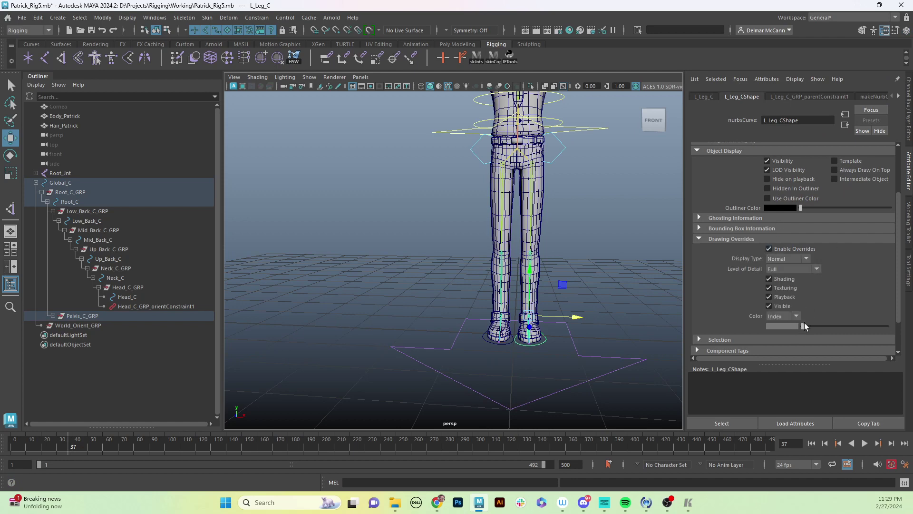
{"action": "left_click_drag", "start_coordinate": [803, 325], "coordinate": [814, 327]}
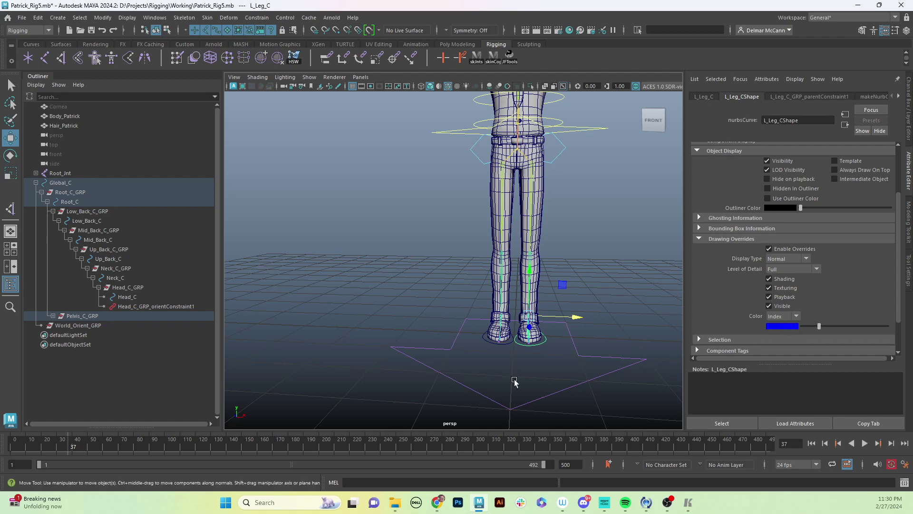
{"action": "left_click", "coordinate": [497, 359]}
- Select R_Leg_C and set its drawing override colour to red
{"action": "left_click", "coordinate": [506, 346]}
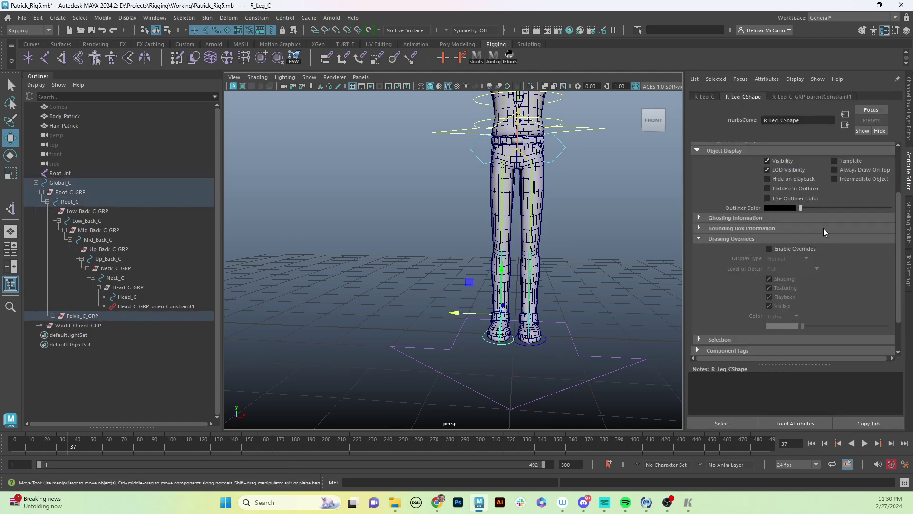
{"action": "left_click_drag", "start_coordinate": [806, 326], "coordinate": [838, 328]}
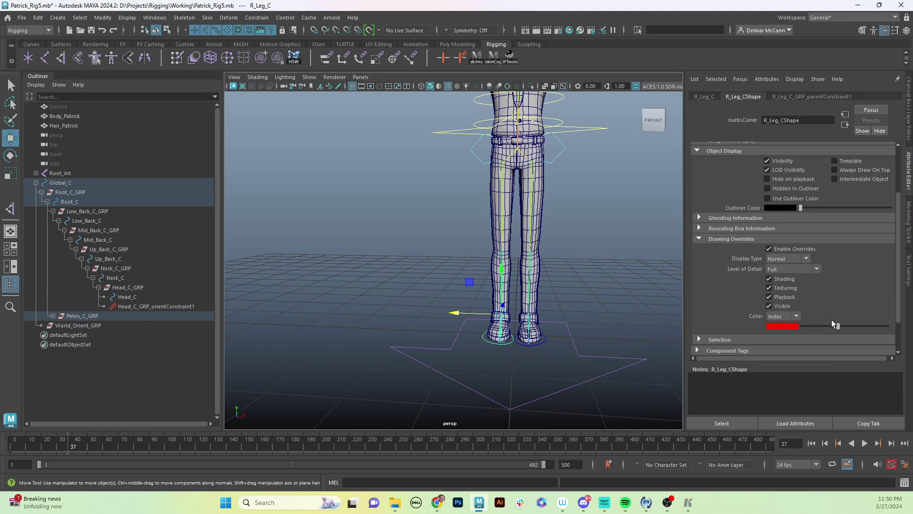
{"action": "left_click", "coordinate": [587, 309]}
{"action": "left_click_drag", "start_coordinate": [585, 312], "coordinate": [524, 295], "text": "alt"}
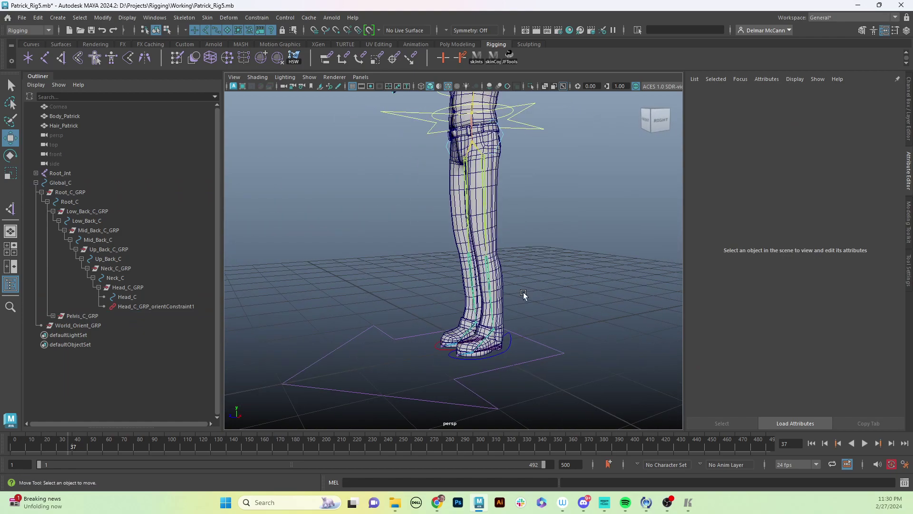
- Hide the left heel joint L_Rf_Heel by turning its Visibility off in the Channel Box
{"action": "left_click", "coordinate": [509, 350]}
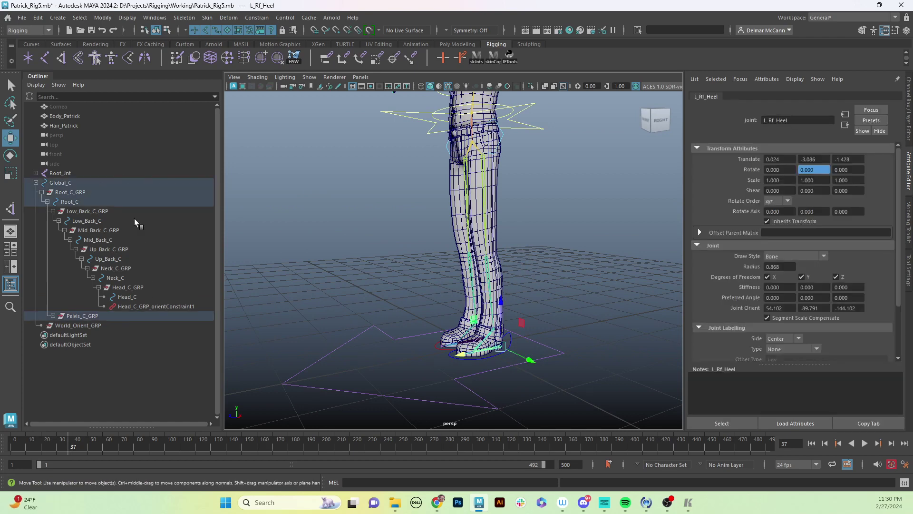
{"action": "left_click", "coordinate": [52, 316]}
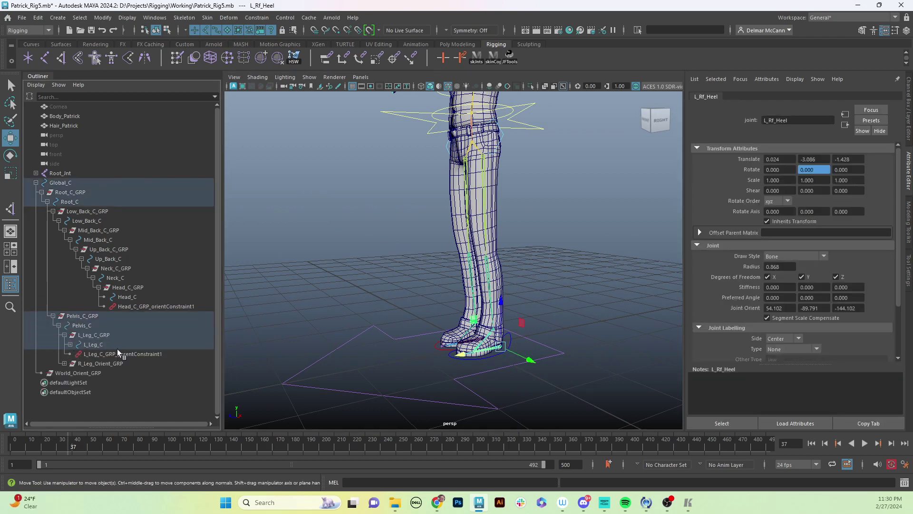
{"action": "left_click", "coordinate": [69, 345]}
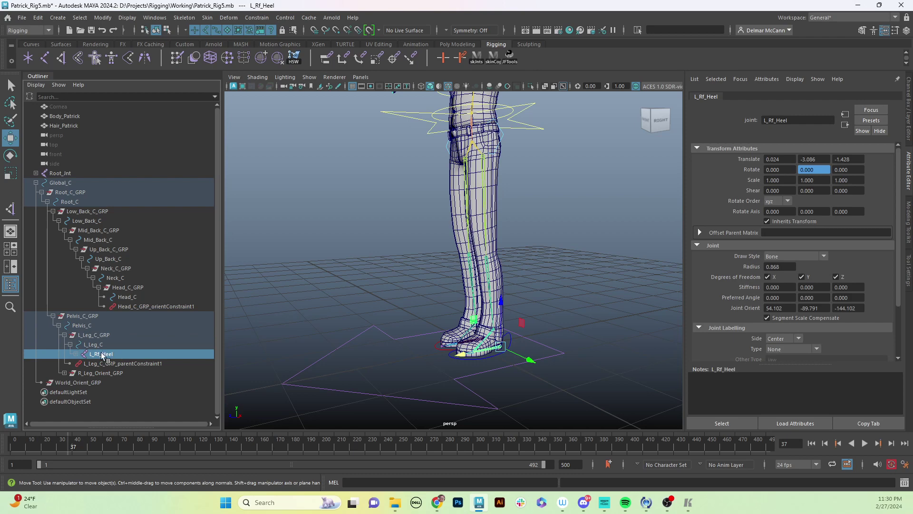
{"action": "left_click", "coordinate": [103, 355]}
{"action": "left_click", "coordinate": [910, 98]}
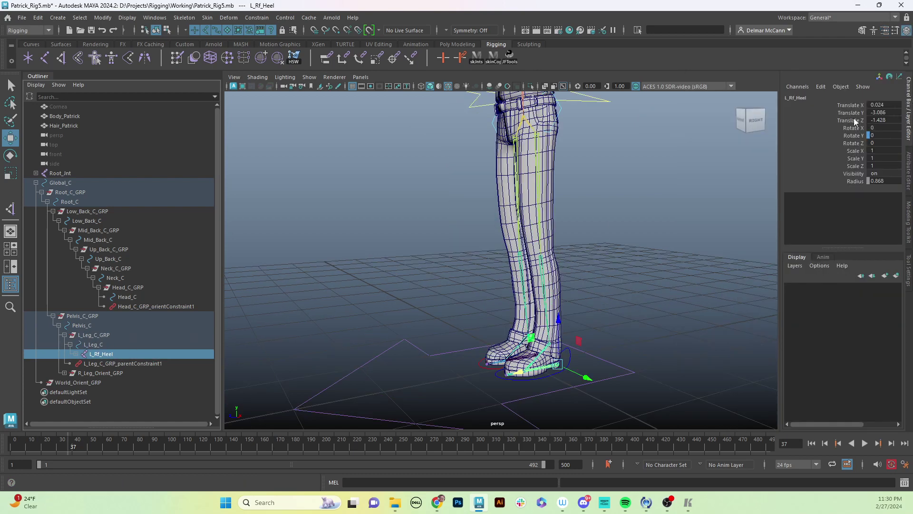
{"action": "double_click", "coordinate": [889, 173]}
{"action": "key", "text": "Return"}
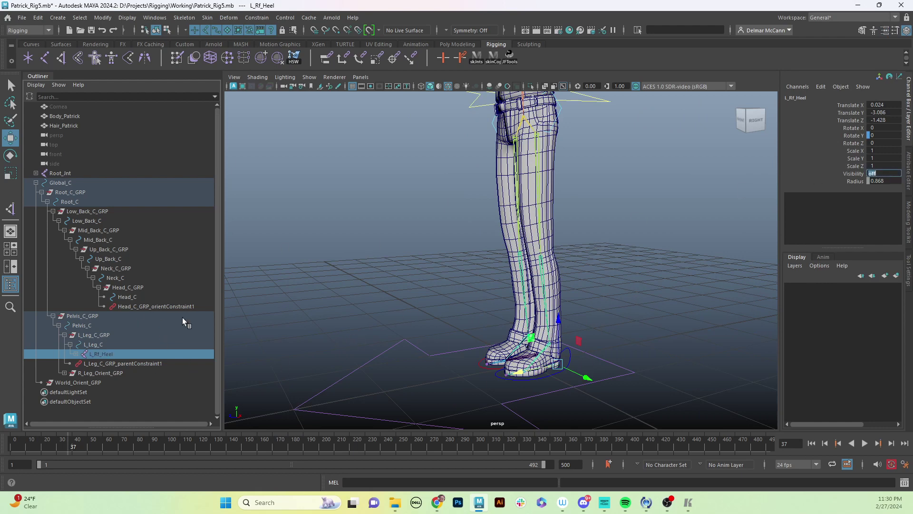
- Set R_Rf_Heel's Visibility to 0, then collapse R_Leg_Orient_GRP
{"action": "left_click", "coordinate": [64, 373]}
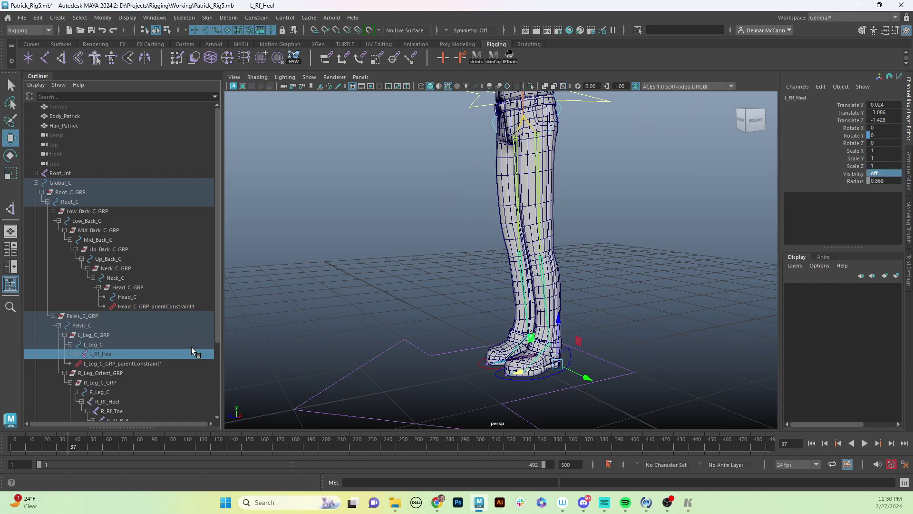
{"action": "scroll", "coordinate": [218, 352], "scroll_direction": "down", "scroll_amount": 3}
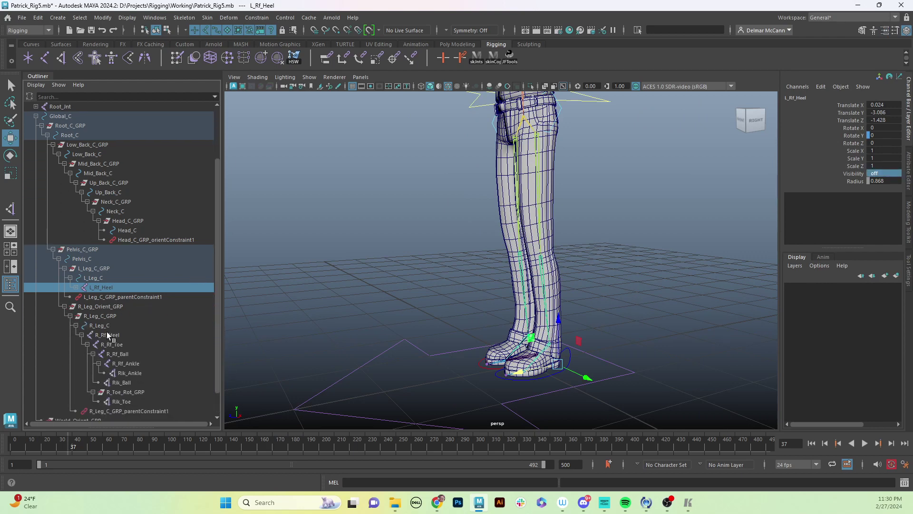
{"action": "left_click", "coordinate": [87, 336]}
{"action": "left_click", "coordinate": [82, 335]}
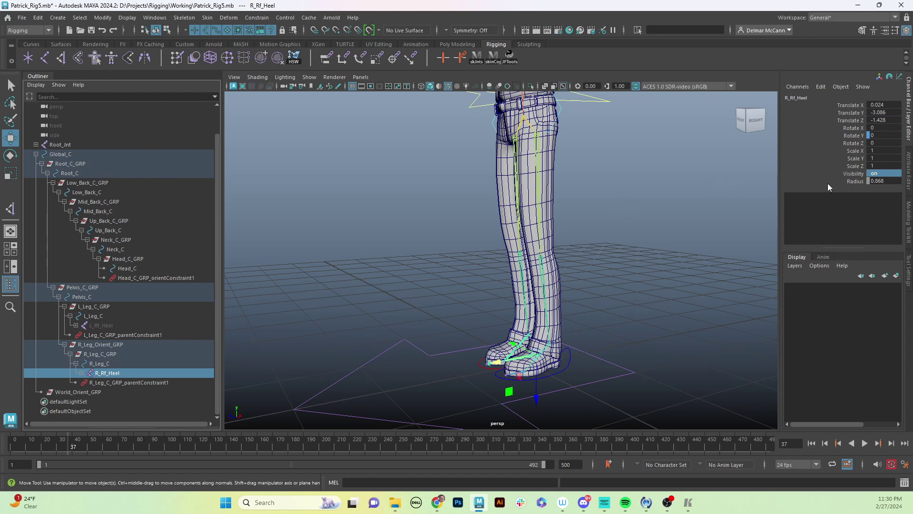
{"action": "double_click", "coordinate": [892, 174]}
{"action": "type", "text": "0"}
{"action": "key", "text": "Return"}
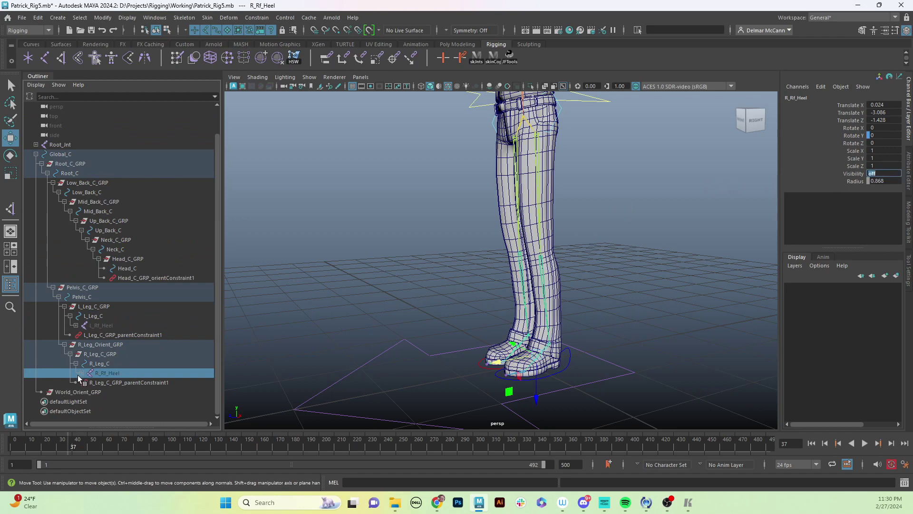
{"action": "left_click", "coordinate": [65, 344]}
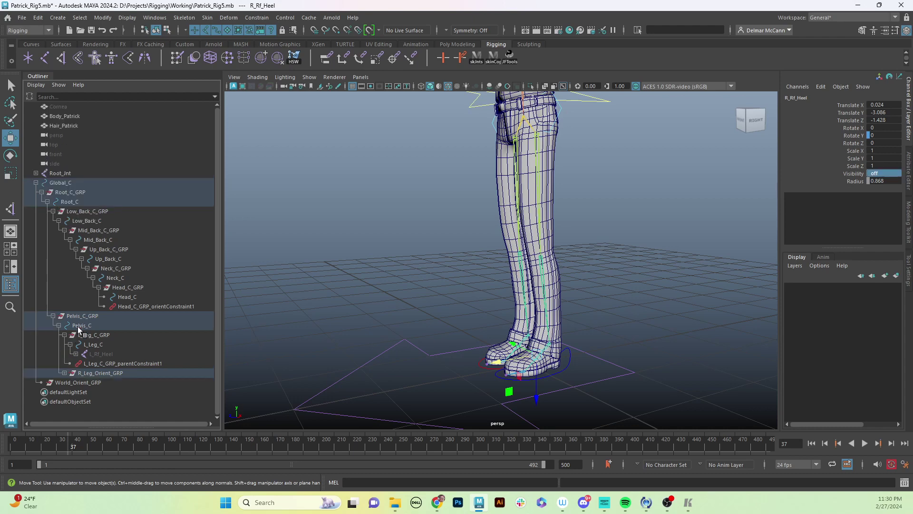
- Collapse Pelvis_C_GRP, then pull R_Leg_C to test the right leg bend and undo
{"action": "left_click", "coordinate": [53, 315]}
{"action": "left_click", "coordinate": [342, 287]}
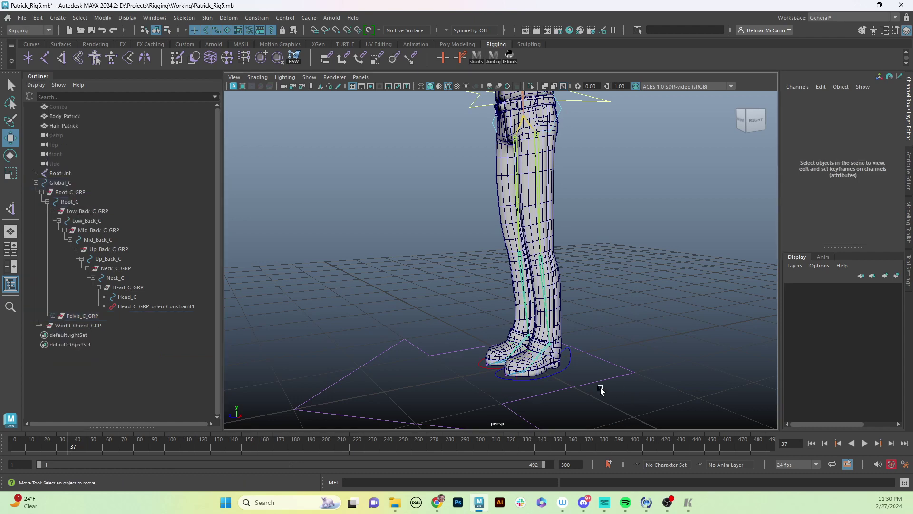
{"action": "left_click", "coordinate": [569, 367]}
{"action": "left_click_drag", "start_coordinate": [562, 380], "coordinate": [552, 374], "text": "alt"}
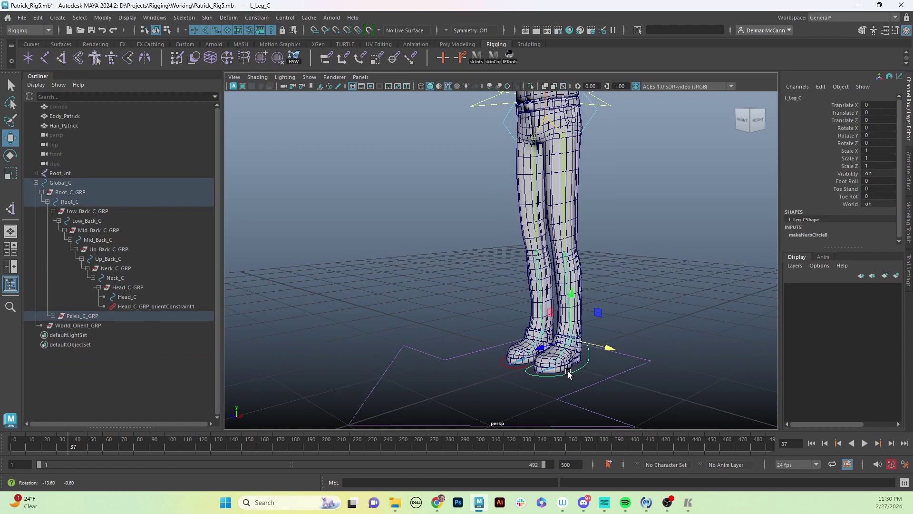
{"action": "left_click", "coordinate": [506, 363]}
{"action": "right_click_drag", "start_coordinate": [506, 363], "coordinate": [636, 337], "text": "alt"}
{"action": "left_click_drag", "start_coordinate": [581, 382], "coordinate": [577, 329]}
{"action": "key", "text": "ctrl+z"}
- Slide L_Leg_C's Foot Roll to roll the left foot, then reset it to 0
{"action": "left_click_drag", "start_coordinate": [587, 389], "coordinate": [535, 393], "text": "alt"}
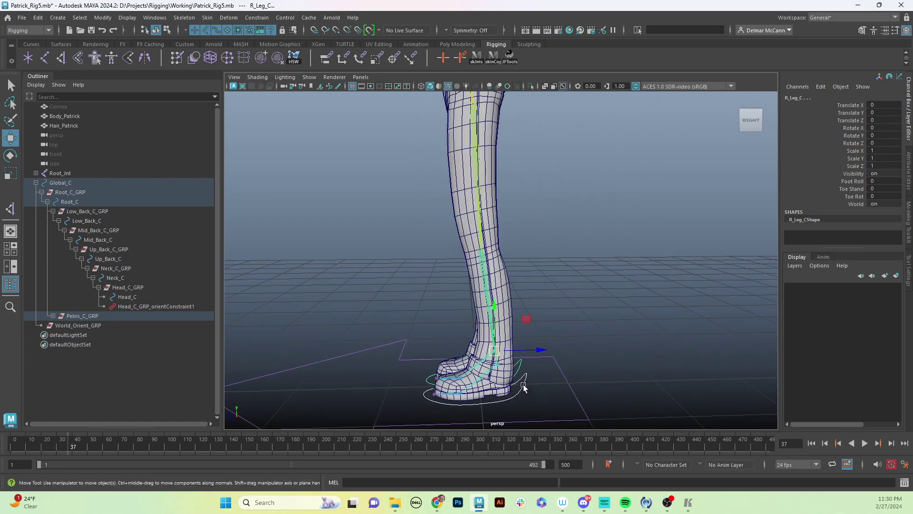
{"action": "left_click", "coordinate": [522, 370]}
{"action": "left_click", "coordinate": [849, 182]}
{"action": "middle_click_drag", "start_coordinate": [632, 314], "coordinate": [720, 326]}
{"action": "key", "text": "ctrl+z"}
- Move L_Leg_C forward and up to bend the left knee
{"action": "right_click_drag", "start_coordinate": [573, 354], "coordinate": [526, 347], "text": "alt"}
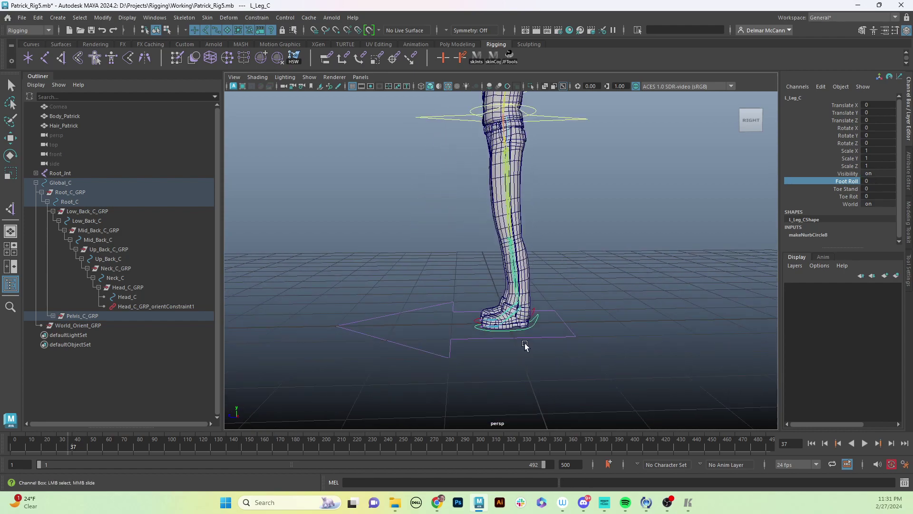
{"action": "left_click_drag", "start_coordinate": [526, 347], "coordinate": [590, 339], "text": "alt"}
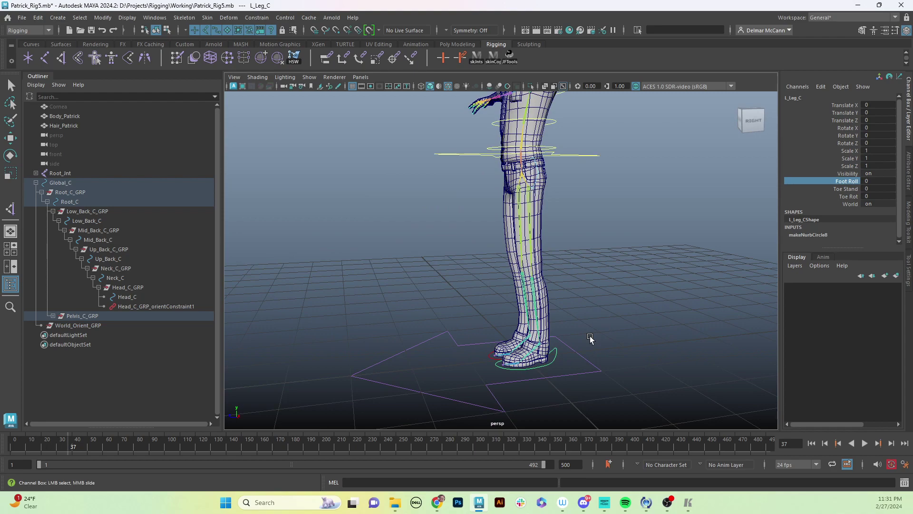
{"action": "middle_click_drag", "start_coordinate": [604, 250], "coordinate": [611, 270], "text": "alt"}
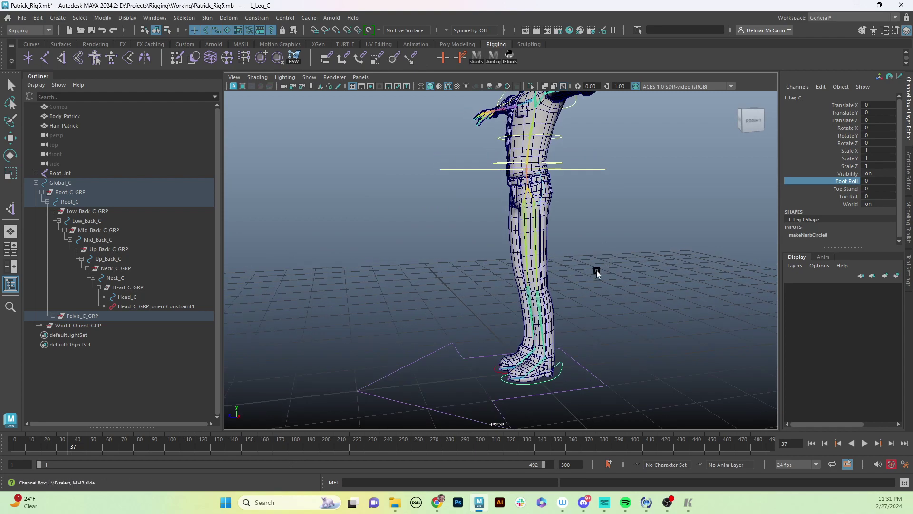
{"action": "left_click_drag", "start_coordinate": [597, 272], "coordinate": [593, 312], "text": "alt"}
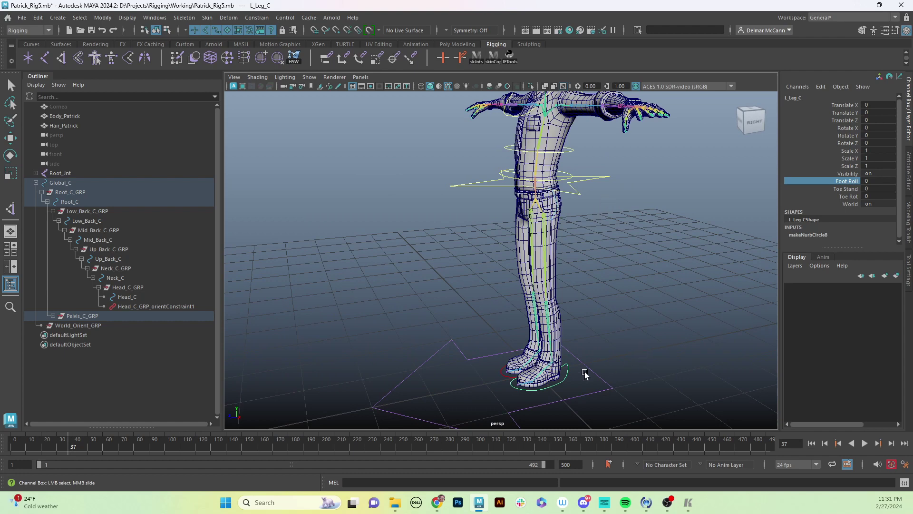
{"action": "left_click_drag", "start_coordinate": [597, 361], "coordinate": [598, 320], "text": "alt"}
{"action": "key", "text": "w"}
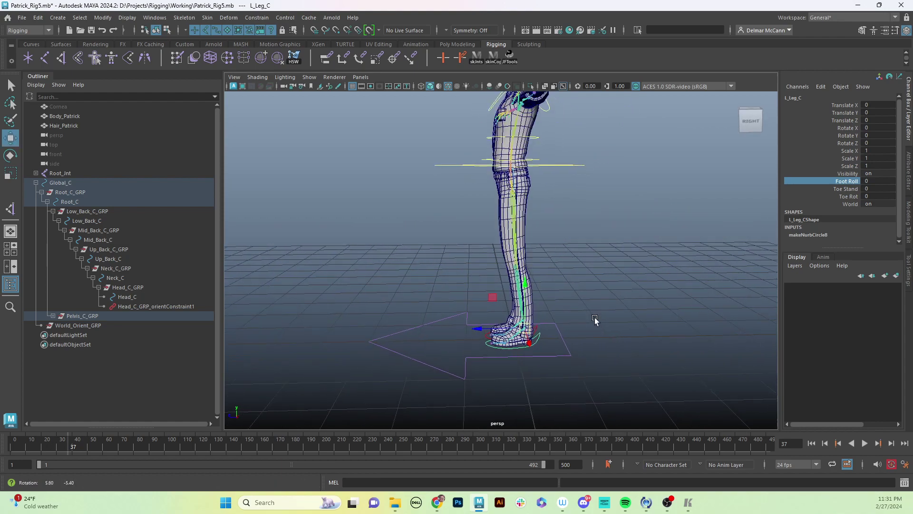
{"action": "middle_click_drag", "start_coordinate": [490, 300], "coordinate": [444, 279]}
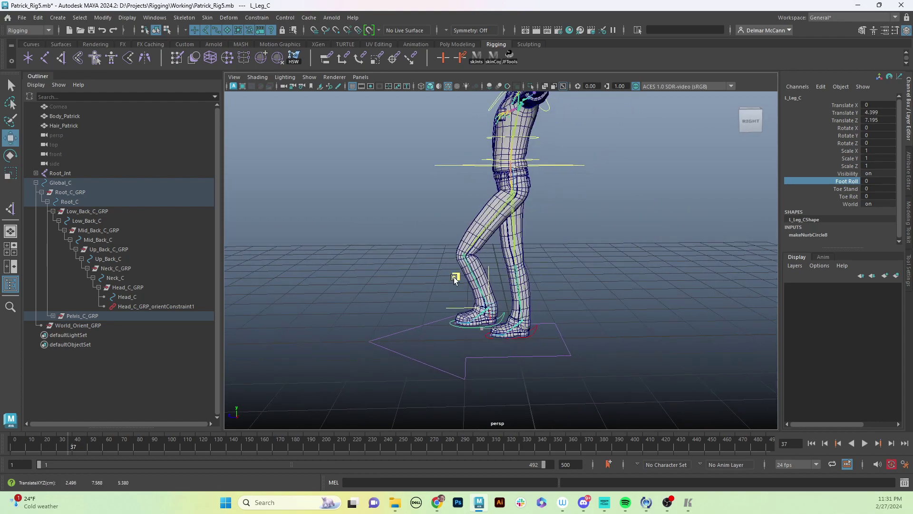
{"action": "left_click", "coordinate": [478, 272]}
{"action": "left_click", "coordinate": [532, 302]}
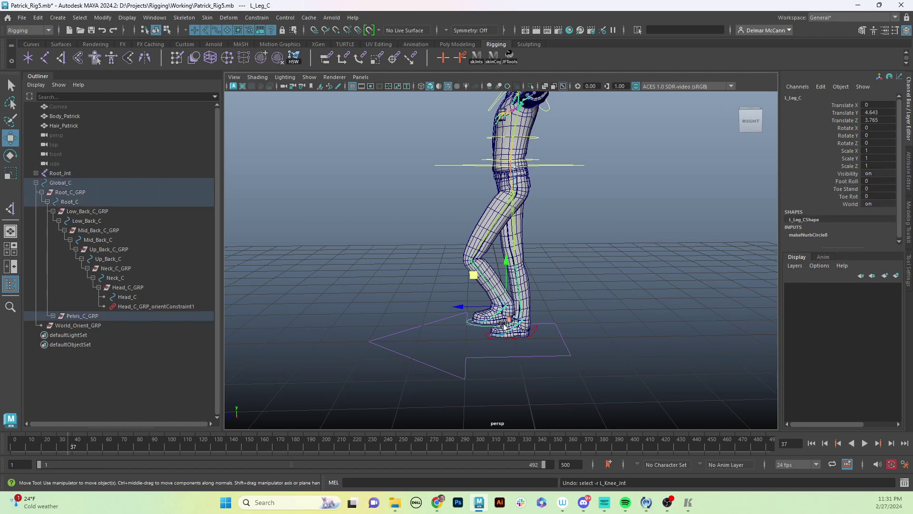
- Raise the left foot higher to test the knee bend, then undo back to rest
{"action": "middle_click_drag", "start_coordinate": [475, 279], "coordinate": [404, 149]}
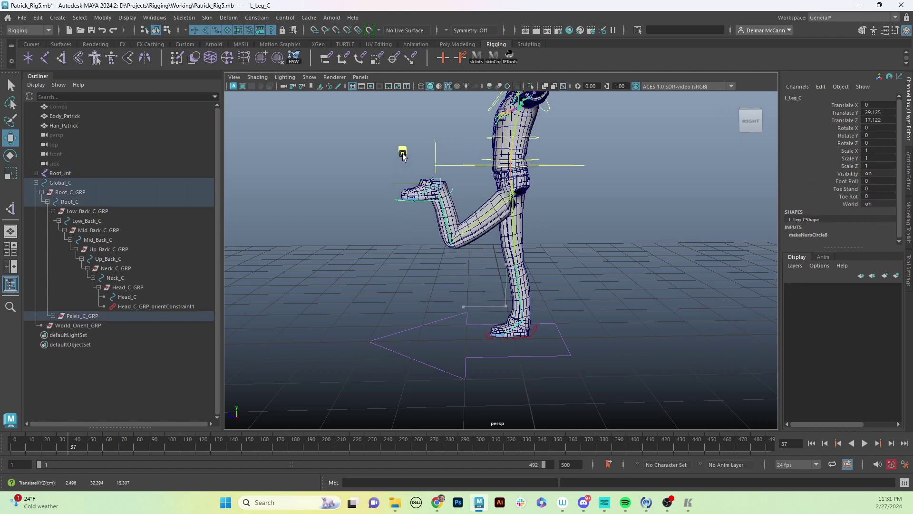
{"action": "left_click_drag", "start_coordinate": [405, 149], "coordinate": [469, 240], "text": "alt"}
{"action": "right_click_drag", "start_coordinate": [469, 239], "coordinate": [527, 244], "text": "alt"}
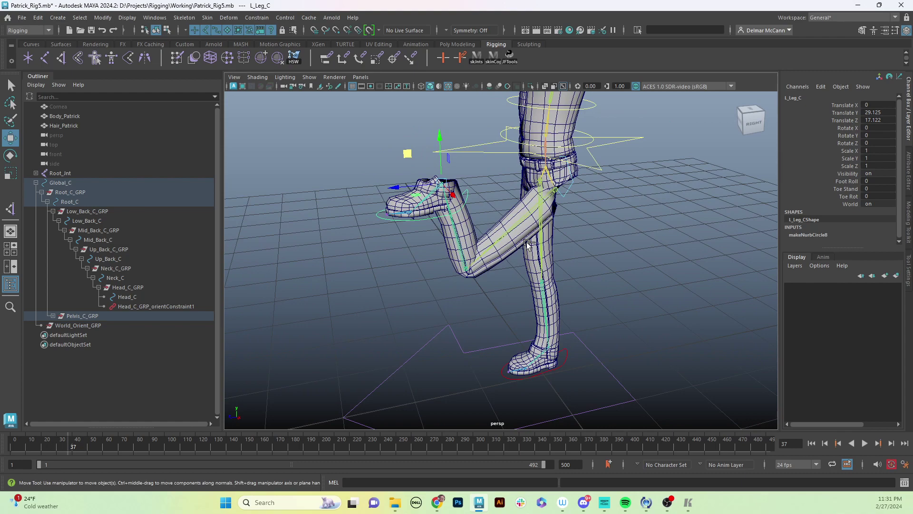
{"action": "key", "text": "ctrl+z"}
{"action": "key", "text": "ctrl+z"}
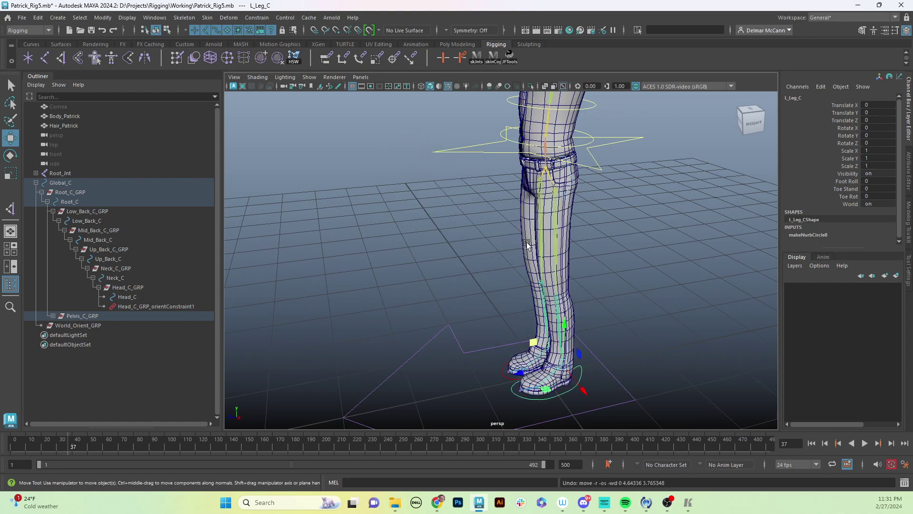
{"action": "left_click_drag", "start_coordinate": [527, 244], "coordinate": [550, 259], "text": "alt"}
{"action": "mouse_move", "coordinate": [550, 259]}
{"action": "right_mouse_down", "text": "alt"}
{"action": "mouse_move", "coordinate": [623, 247]}
{"action": "mouse_move", "coordinate": [566, 253]}
{"action": "right_mouse_up", "text": "alt"}
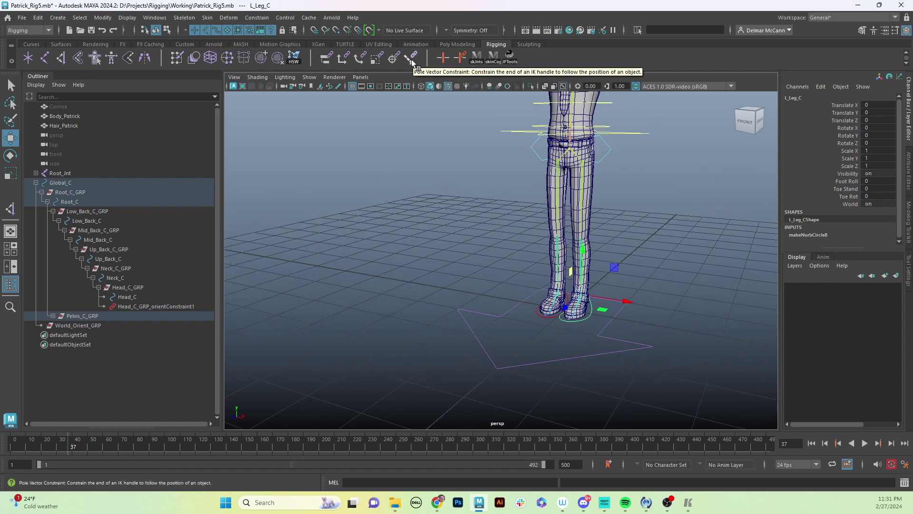
- Lift L_Leg_C up and forward, undo, then reselect it to lift the foot again (Y 10.15, Z 2.927)
{"action": "left_click_drag", "start_coordinate": [628, 247], "coordinate": [463, 255], "text": "alt"}
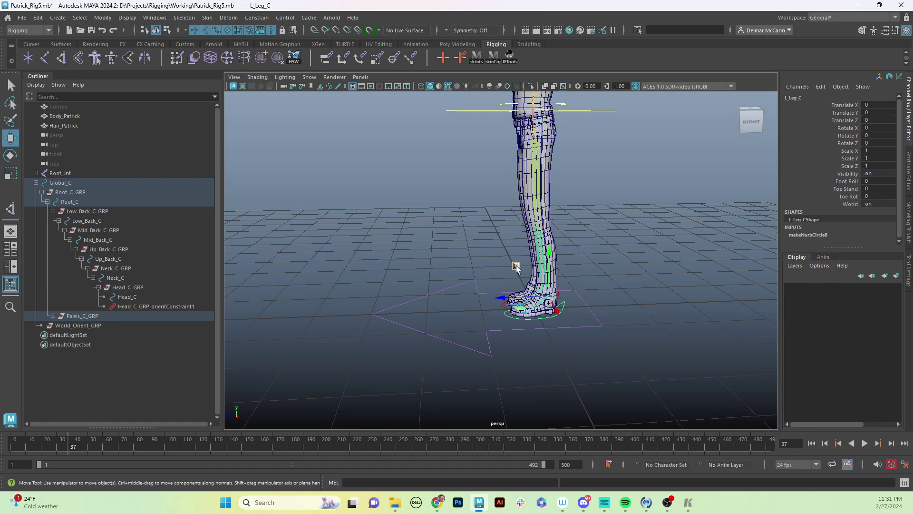
{"action": "left_click_drag", "start_coordinate": [516, 265], "coordinate": [389, 95]}
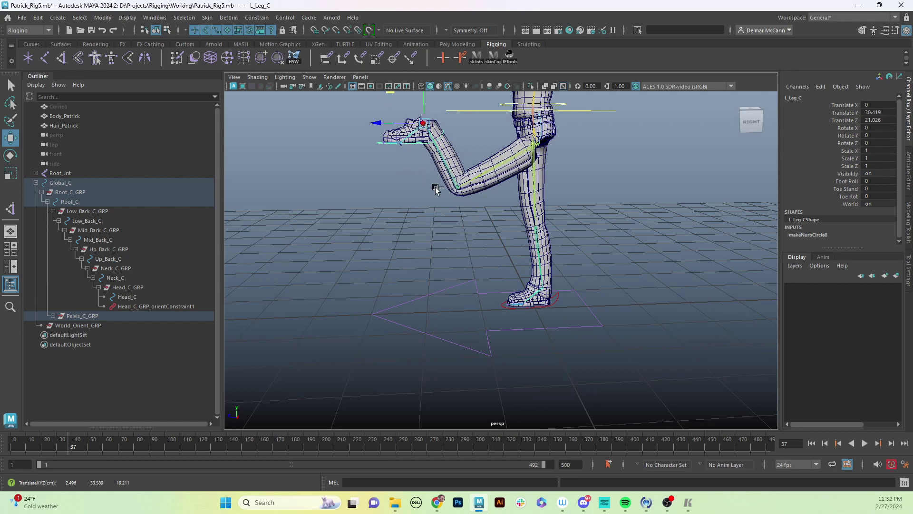
{"action": "key", "text": "ctrl+z"}
{"action": "key", "text": "ctrl+z"}
{"action": "left_click_drag", "start_coordinate": [486, 224], "coordinate": [580, 299], "text": "alt"}
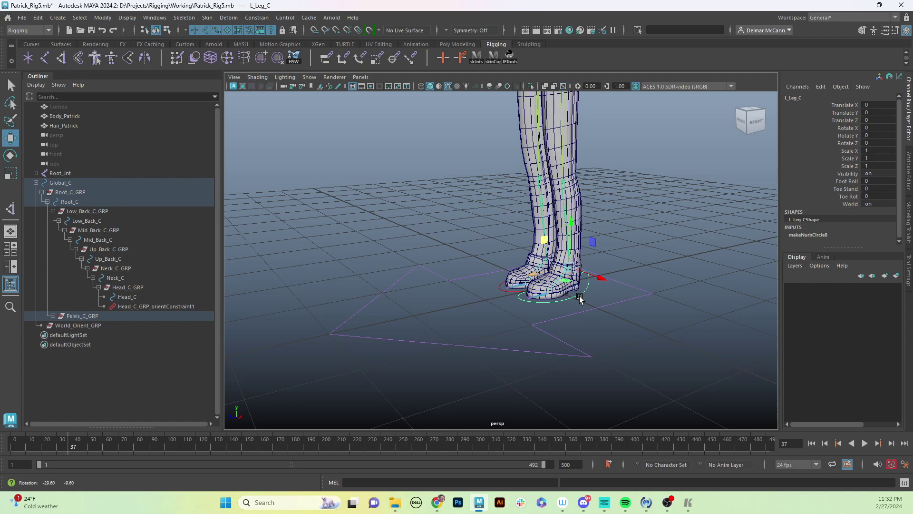
{"action": "left_click_drag", "start_coordinate": [580, 299], "coordinate": [558, 304], "text": "alt"}
{"action": "left_click_drag", "start_coordinate": [638, 285], "coordinate": [517, 299], "text": "alt"}
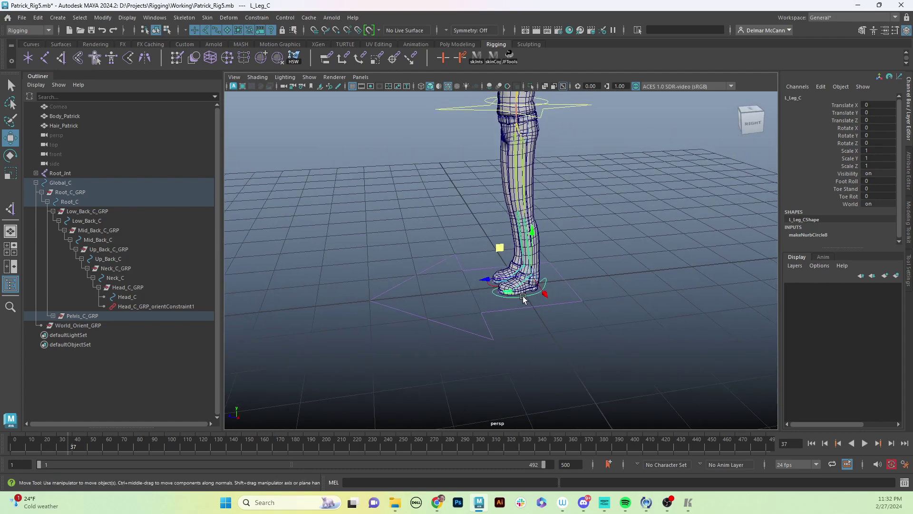
{"action": "left_click", "coordinate": [558, 282]}
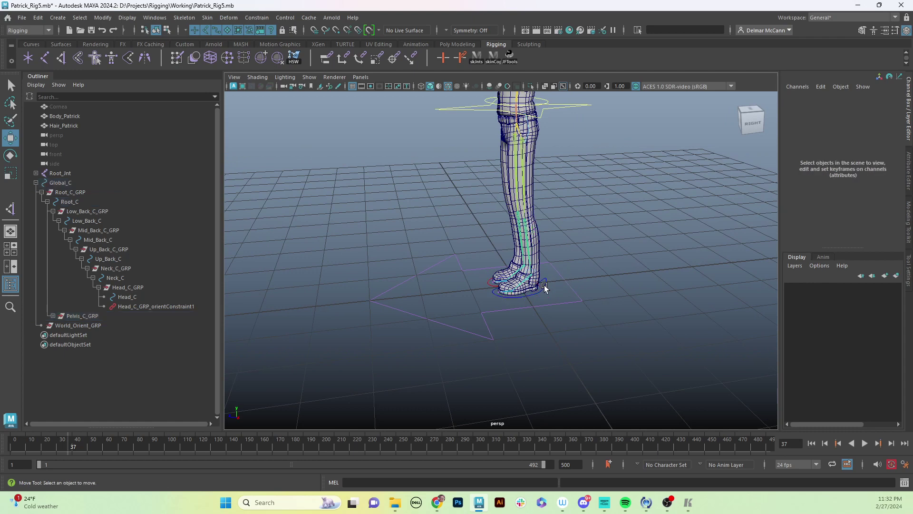
{"action": "left_click", "coordinate": [545, 288]}
{"action": "left_click_drag", "start_coordinate": [605, 271], "coordinate": [601, 277], "text": "alt"}
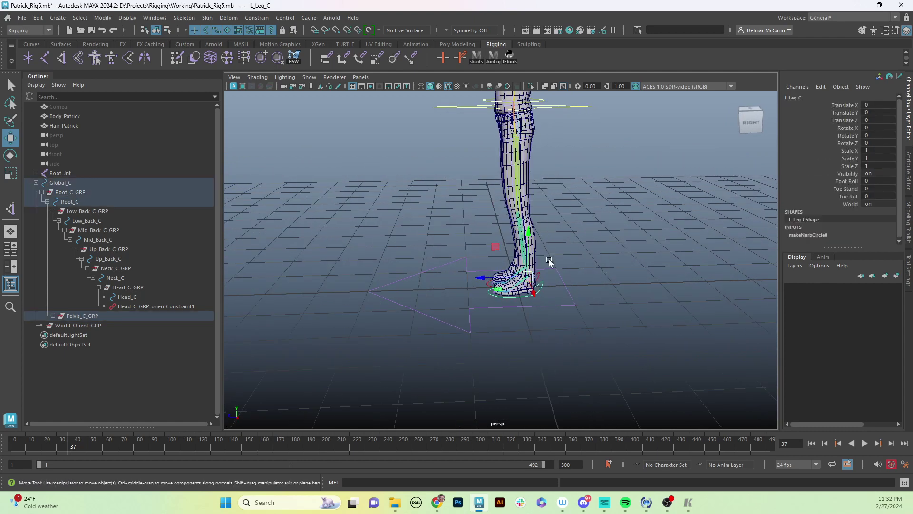
{"action": "left_click_drag", "start_coordinate": [549, 263], "coordinate": [461, 191], "text": "alt"}
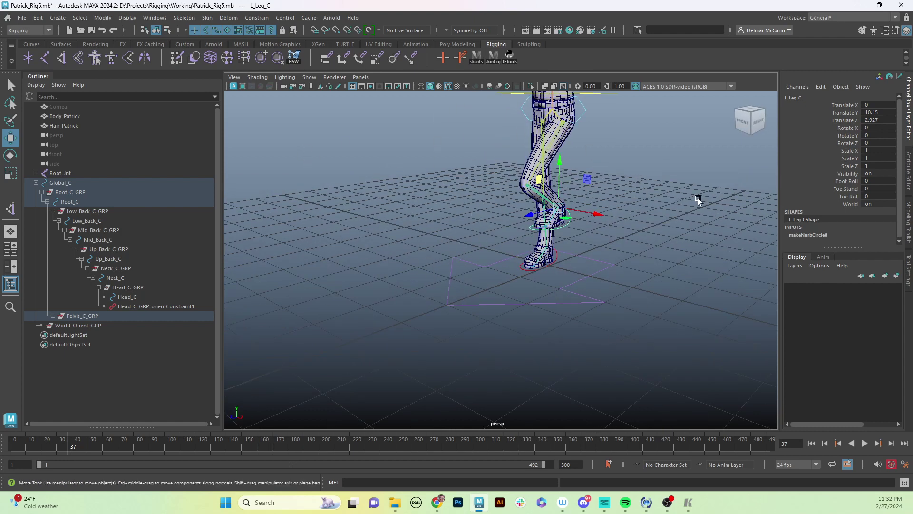
- Undo the L_Leg_C lift so the left foot returns to zero, then orbit to inspect the legs
{"action": "key", "text": "ctrl+z"}
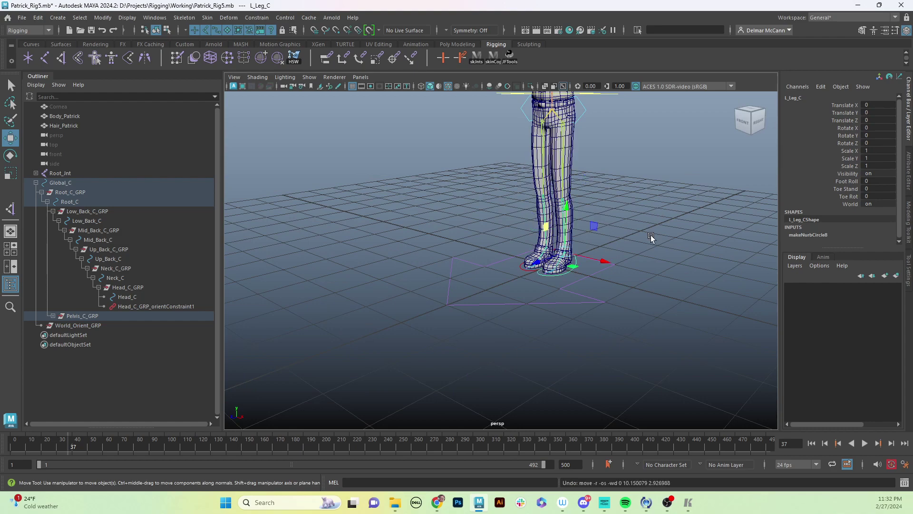
{"action": "left_click_drag", "start_coordinate": [650, 235], "coordinate": [752, 222], "text": "alt"}
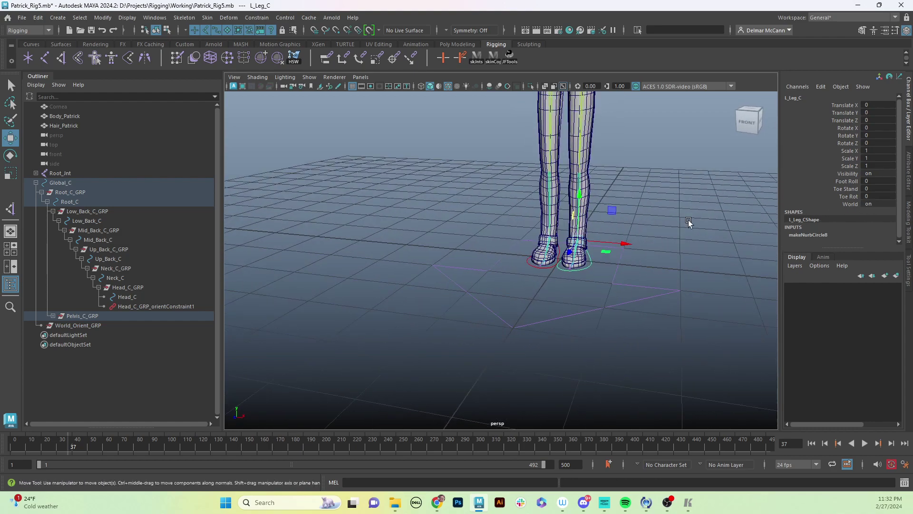
{"action": "left_click_drag", "start_coordinate": [587, 172], "coordinate": [607, 224], "text": "alt"}
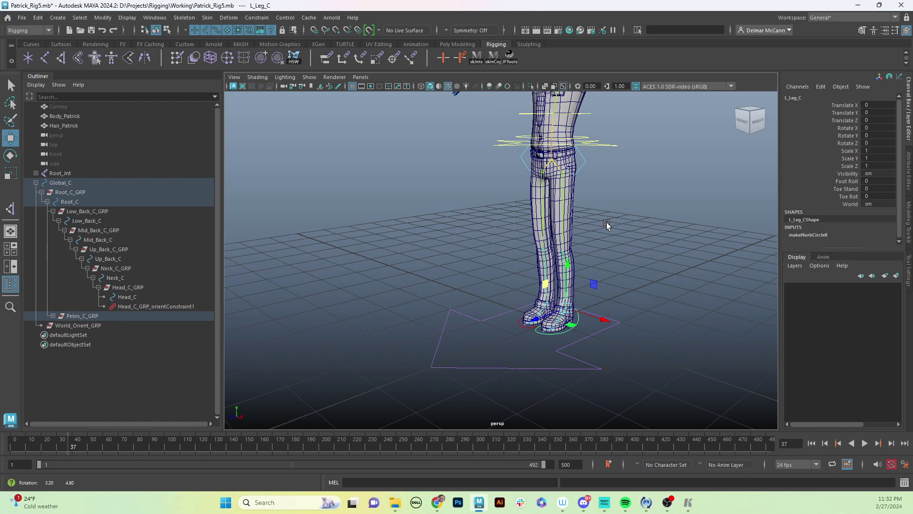
{"action": "left_click_drag", "start_coordinate": [607, 225], "coordinate": [675, 228], "text": "alt"}
{"action": "scroll", "coordinate": [590, 224], "scroll_direction": "up", "scroll_amount": 8}
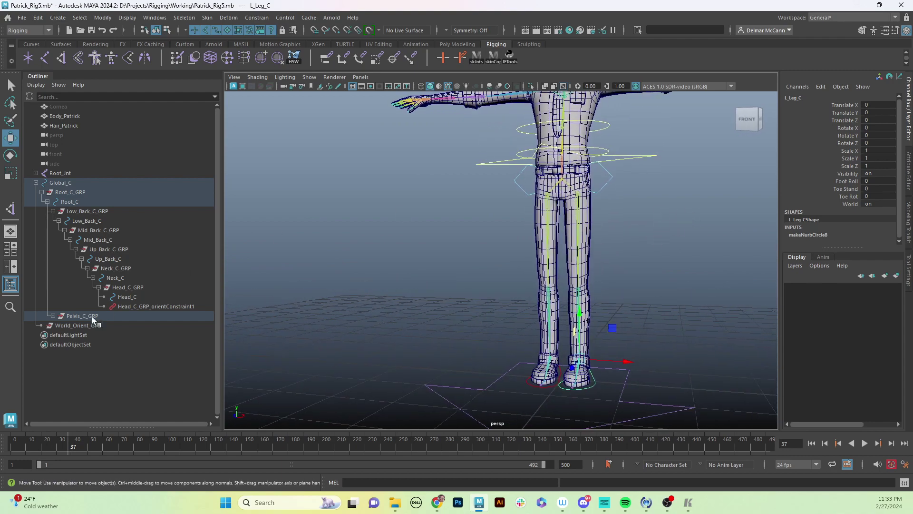
- Collapse Global_C and dolly out to frame the whole T-posed Patrick_Rig5 character
{"action": "left_click", "coordinate": [34, 183]}
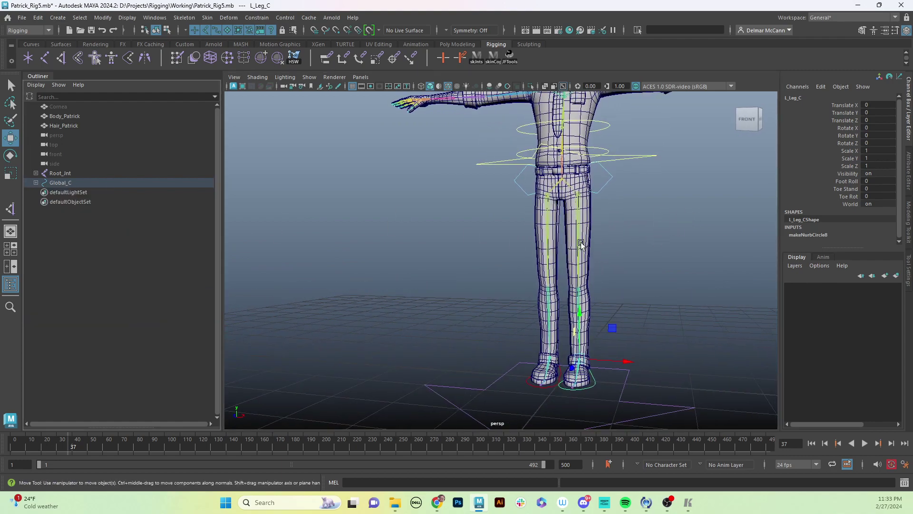
{"action": "scroll", "coordinate": [581, 245], "scroll_direction": "down", "scroll_amount": 6}
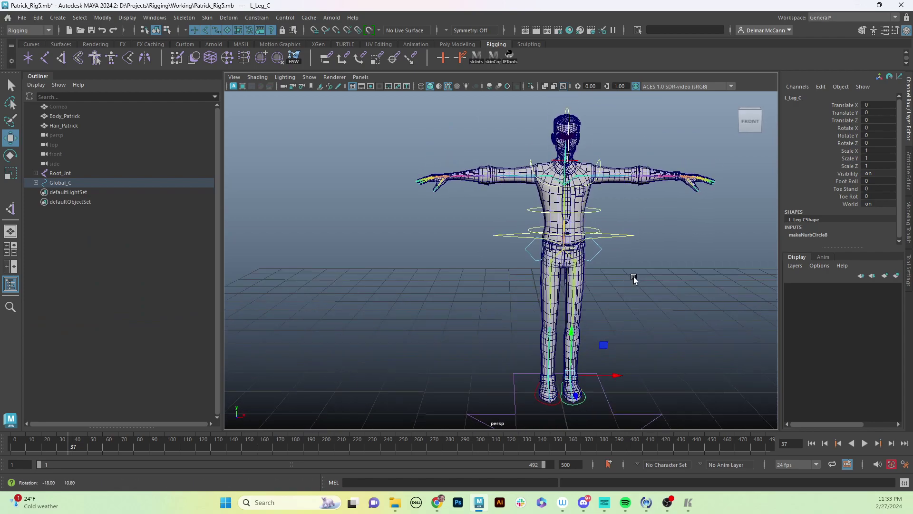
{"action": "left_click_drag", "start_coordinate": [634, 280], "coordinate": [613, 272], "text": "alt"}
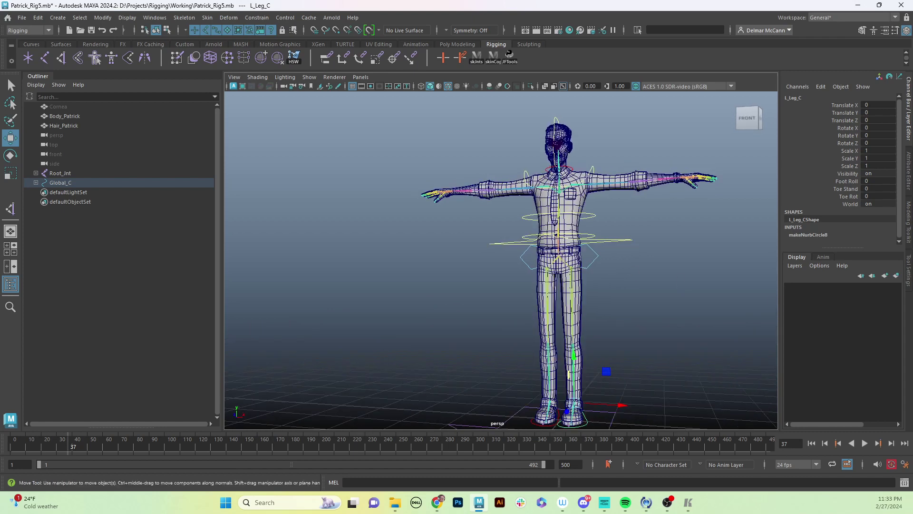
{"action": "key", "text": "alt+Tab"}
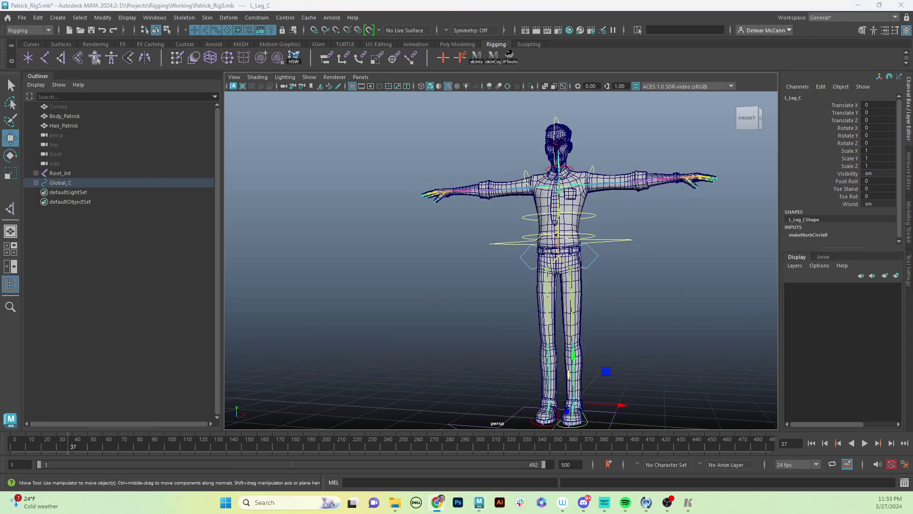